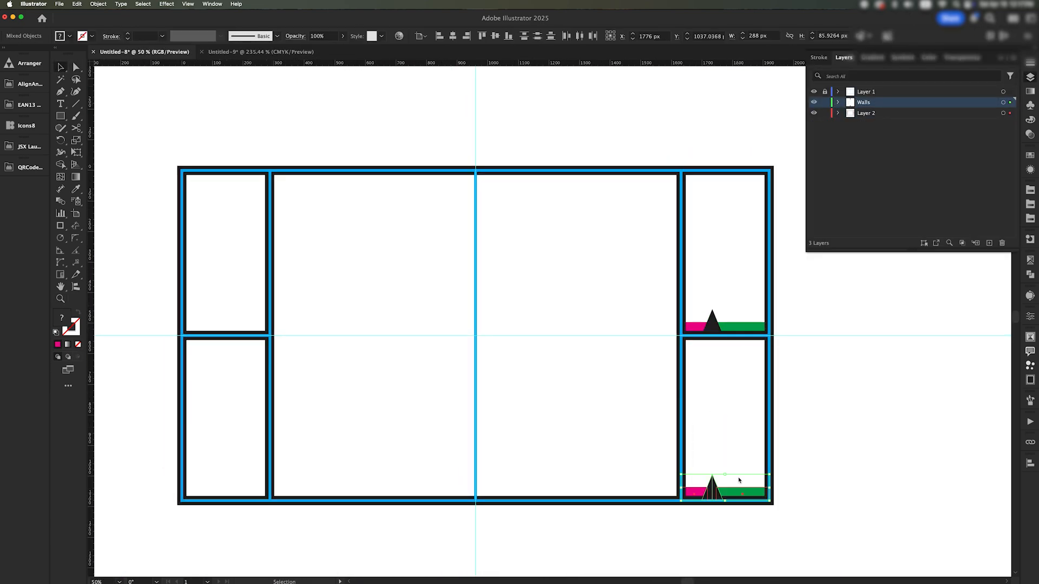
Copy the coloured bars and triangles from the right-hand compartments across to the left-hand compartments of the map layout
shift+drag(682, 333, 240, 334)
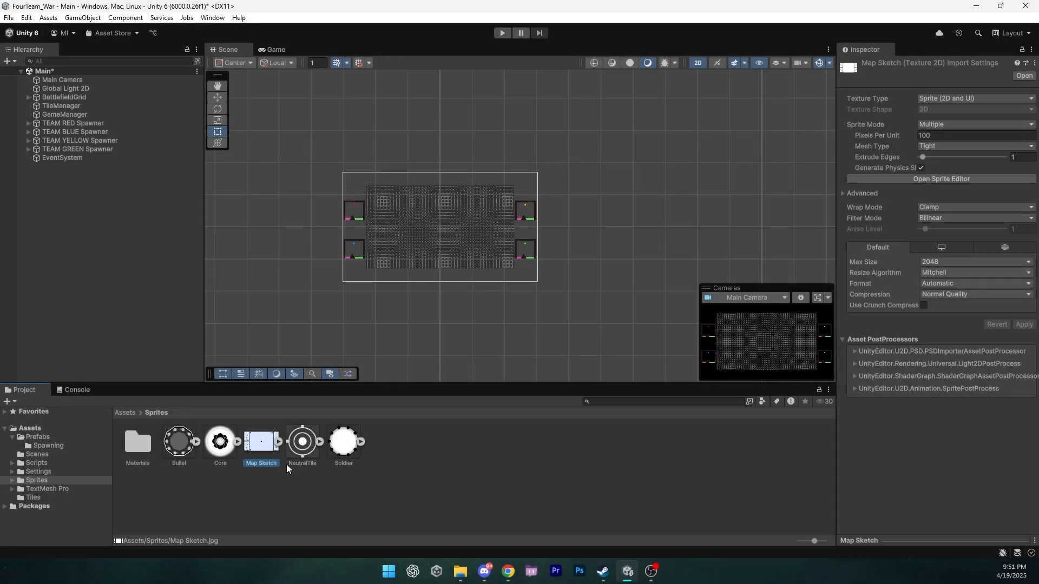
In Unity, place the Map Sketch sprite in the scene and reset its transform
mouse_move(263, 449)
mouse_down()
mouse_move(262, 359)
mouse_move(290, 231)
mouse_move(369, 256)
mouse_up()
right_click(889, 106)
click(1031, 94)
click(1004, 105)
scroll(434, 240, up, 8)
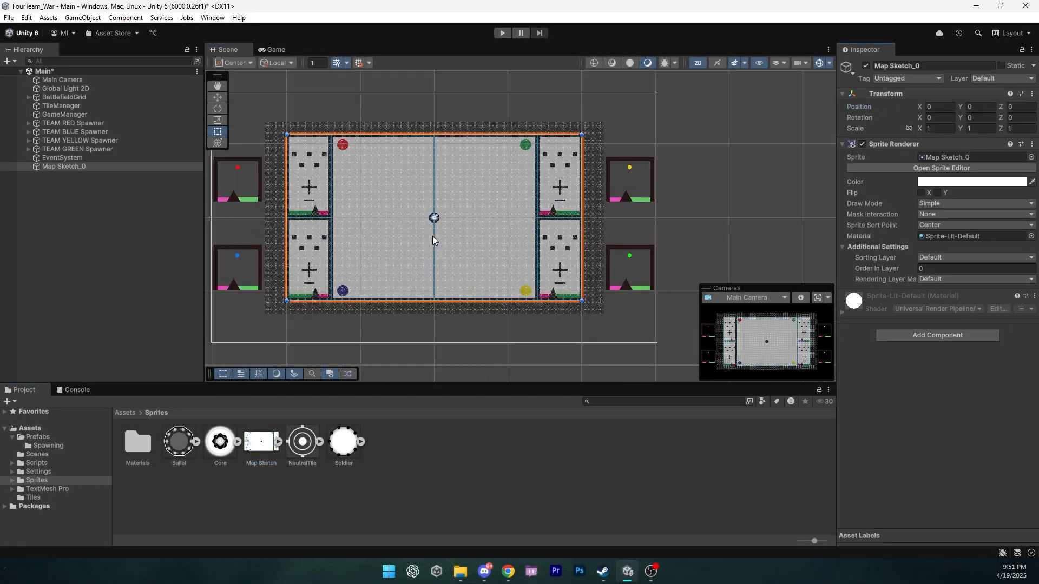
Scale the map sketch uniformly to 1.51 and make it unpickable in the scene
drag(919, 129, 933, 131)
scroll(485, 304, up, 2)
click(13, 167)
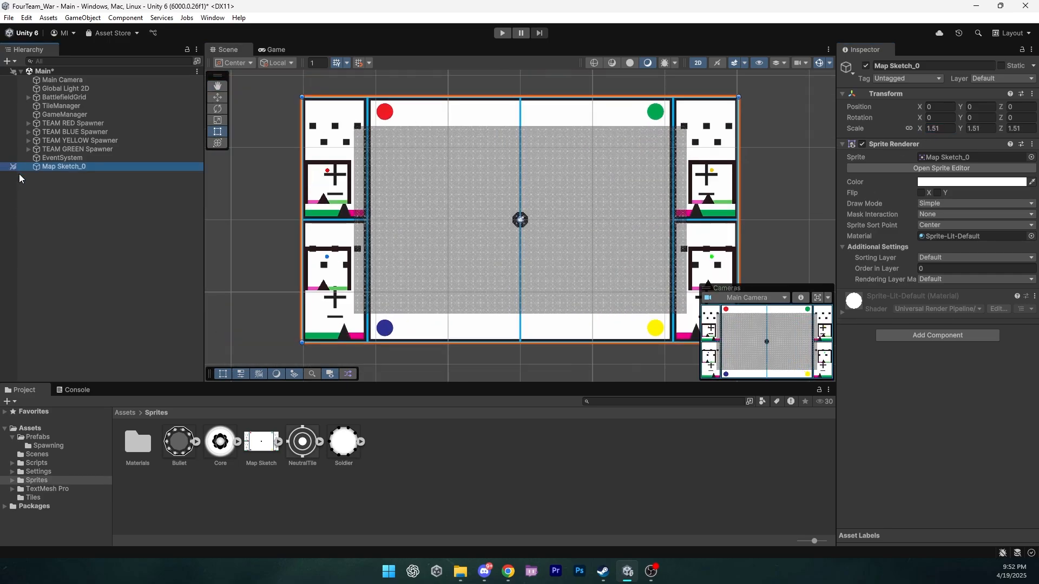
Select the GroundTilemap and scale it uniformly to 0.92 so its sides line up with the sketch's central arena
click(249, 240)
click(440, 226)
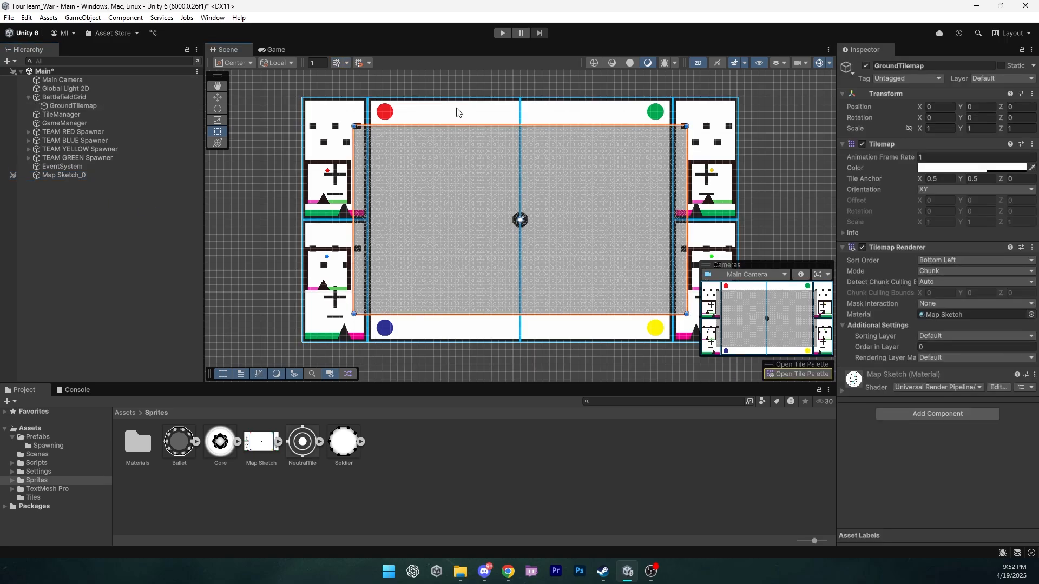
click(462, 110)
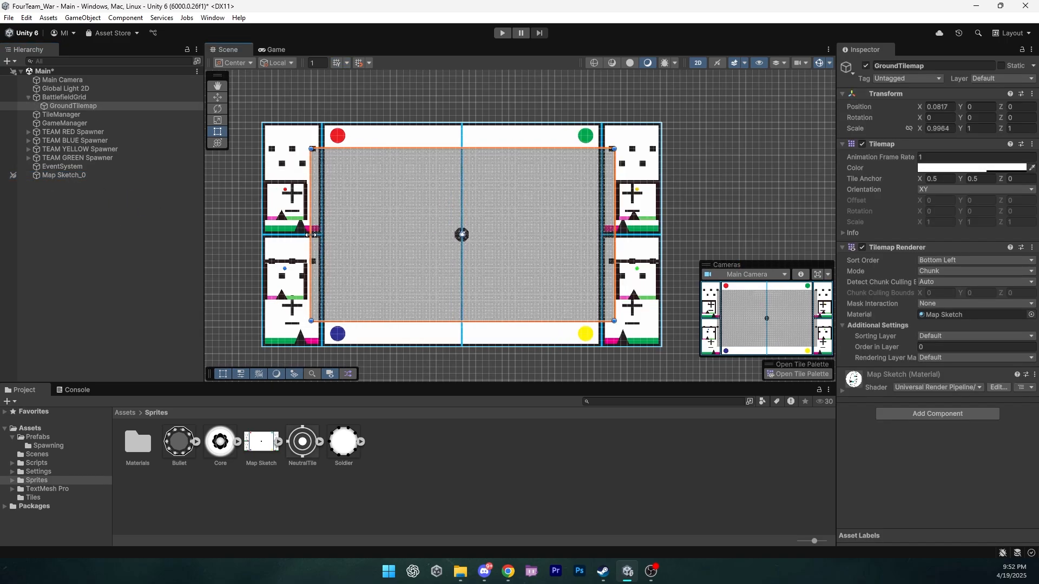
alt+shift+drag(311, 236, 323, 235)
scroll(322, 235, up, 3)
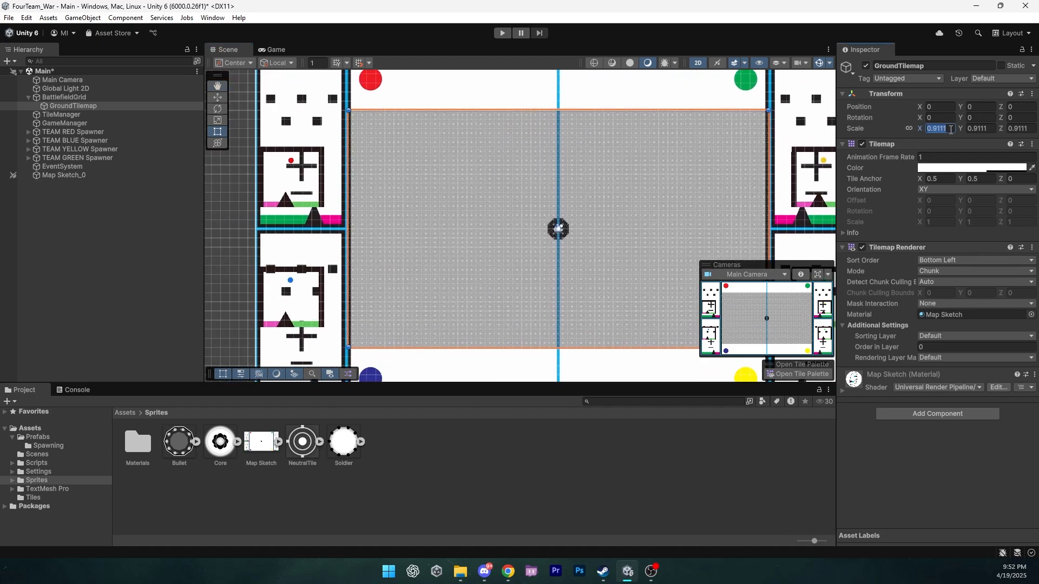
text(1)
key(BackSpace)
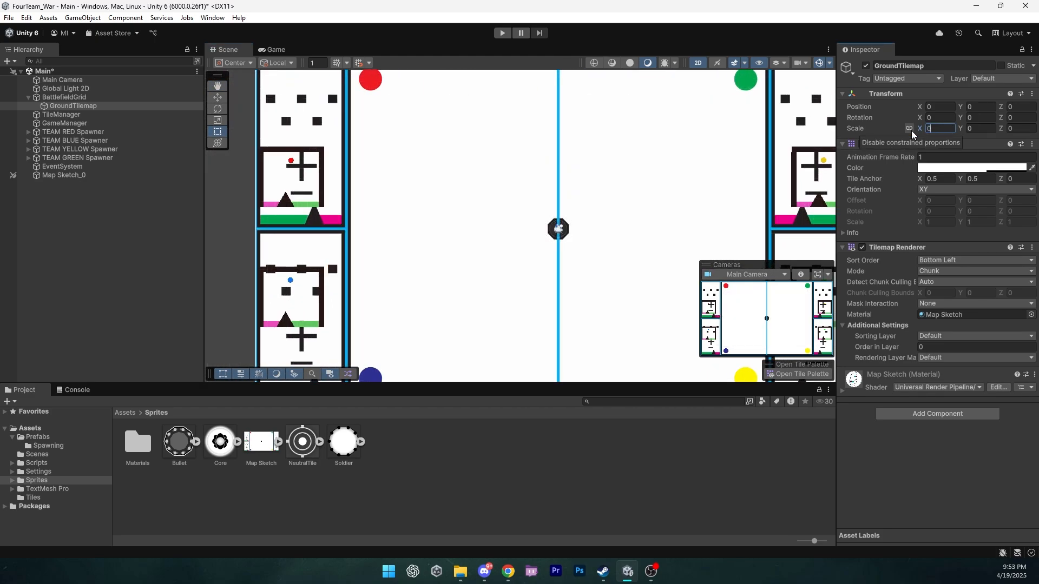
text(0.92)
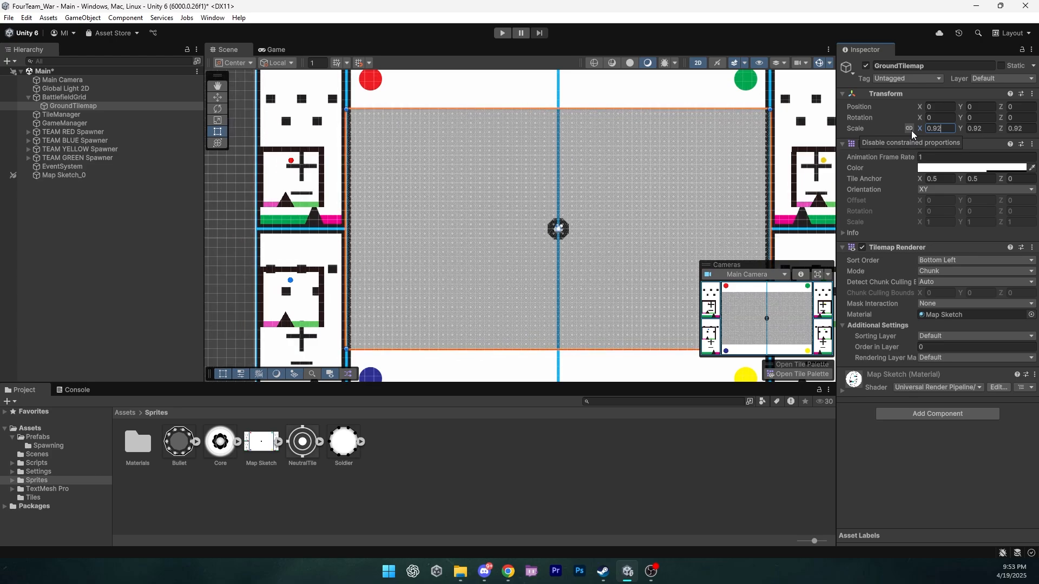
Open the Tile Palette and paint the neutral grey tile freehand along the lower edge of the ground
scroll(537, 247, down, 3)
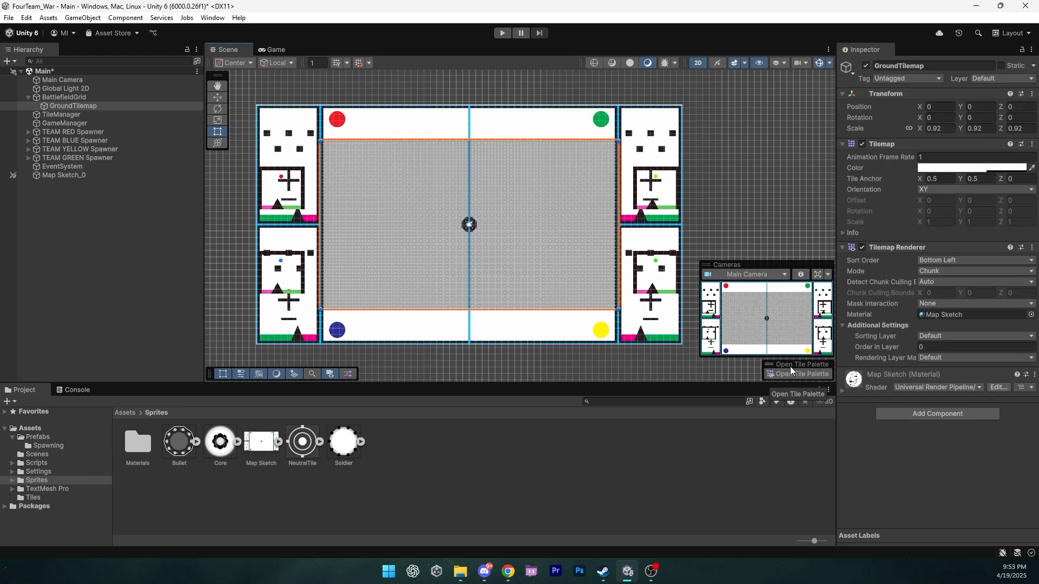
click(791, 372)
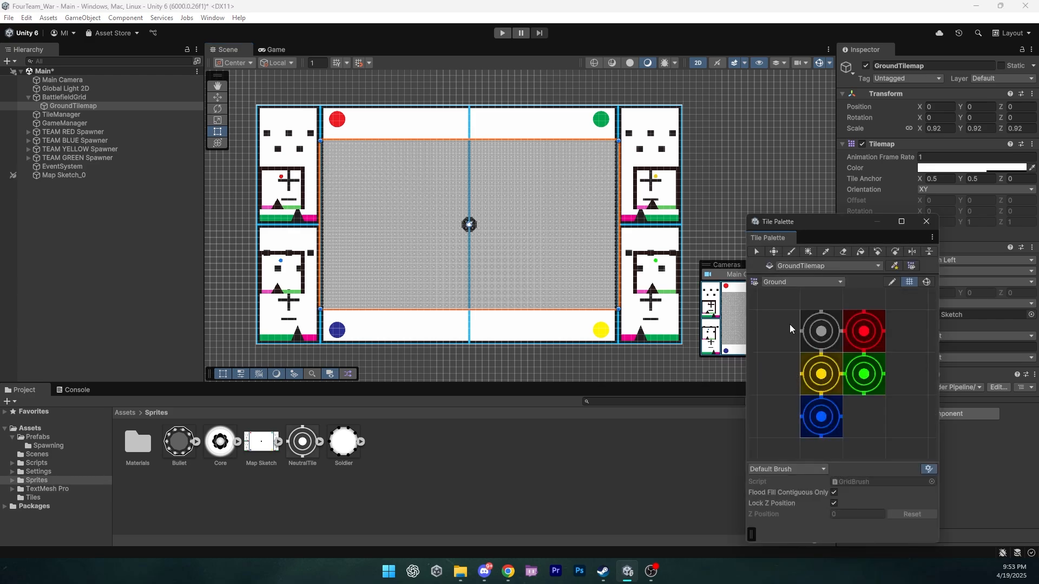
click(806, 329)
scroll(474, 319, up, 10)
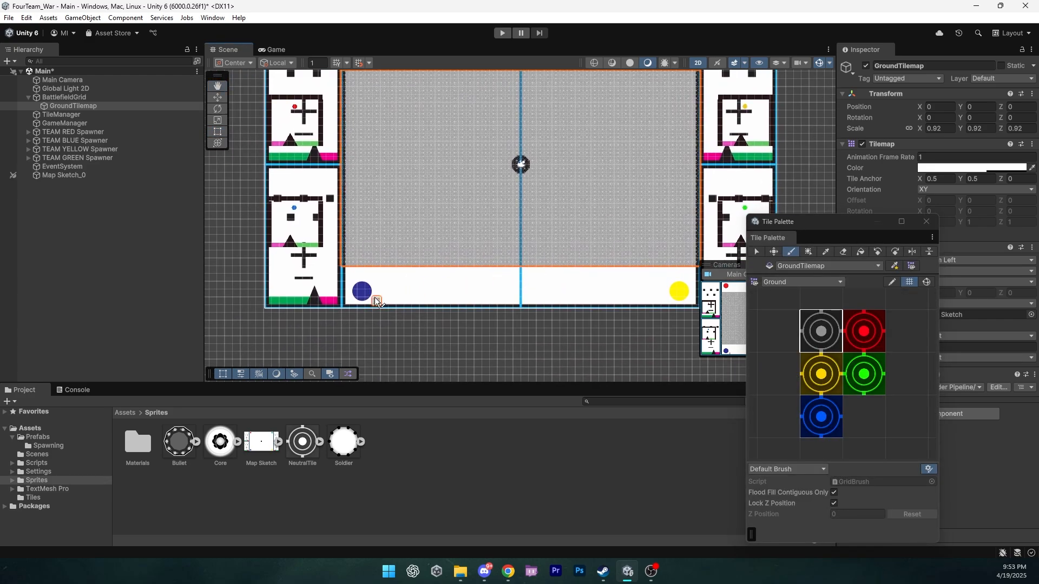
drag(342, 234, 609, 274)
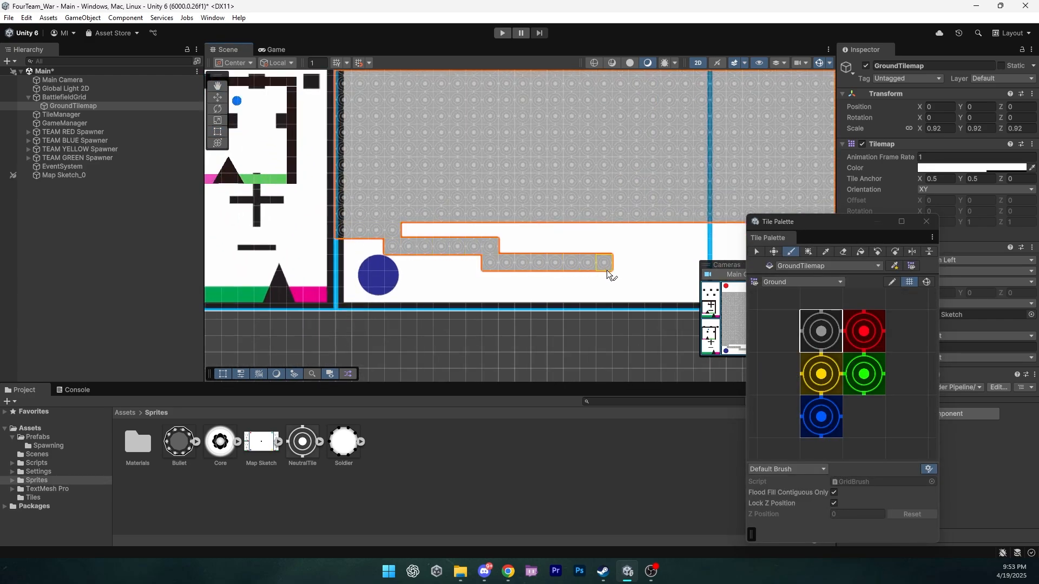
Box-fill the empty strip below the ground with grey tiles, down to the arena's lower border on both halves
click(808, 252)
drag(342, 228, 699, 311)
middle_drag(586, 294, 125, 300)
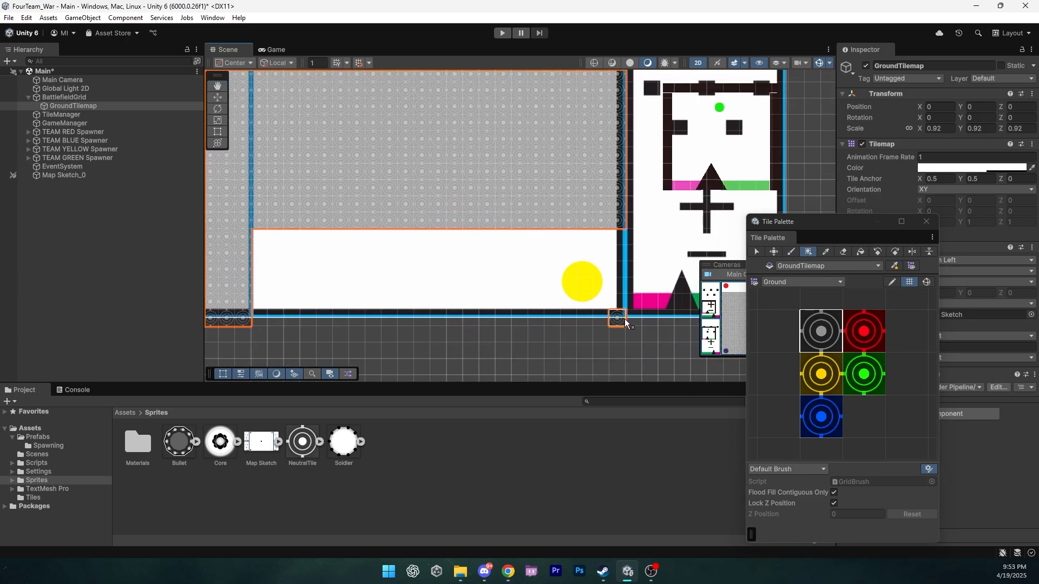
drag(618, 317, 257, 237)
Box-fill the empty strip above the ground with grey tiles, up to the arena's upper border on both halves
scroll(319, 250, down, 8)
middle_drag(319, 250, 424, 558)
scroll(510, 264, up, 8)
drag(680, 177, 329, 264)
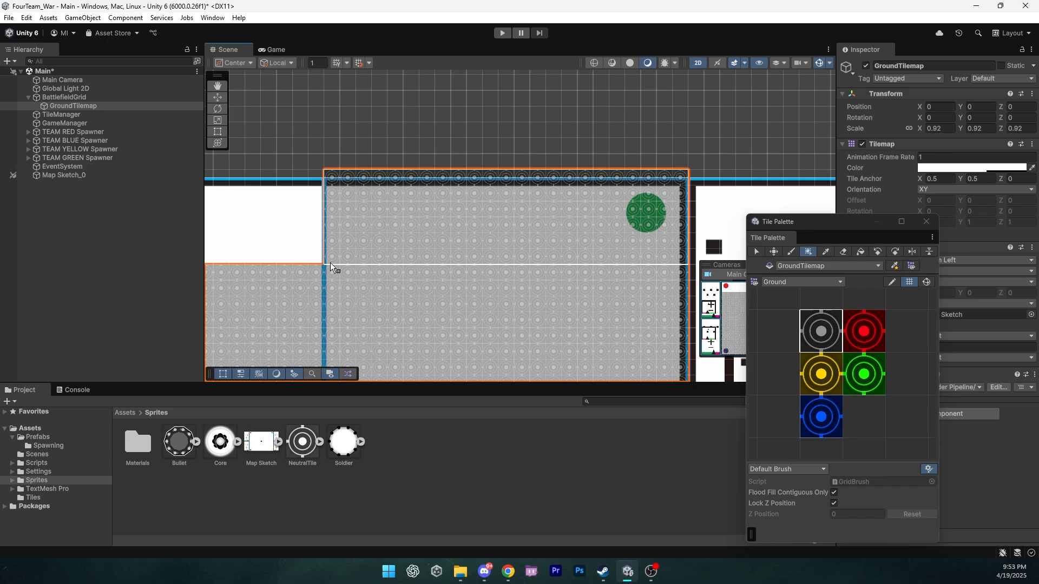
middle_drag(329, 264, 655, 271)
drag(645, 181, 294, 264)
Move the GameManager object to the right edge of the tiled arena, at X 20.9
scroll(374, 288, down, 10)
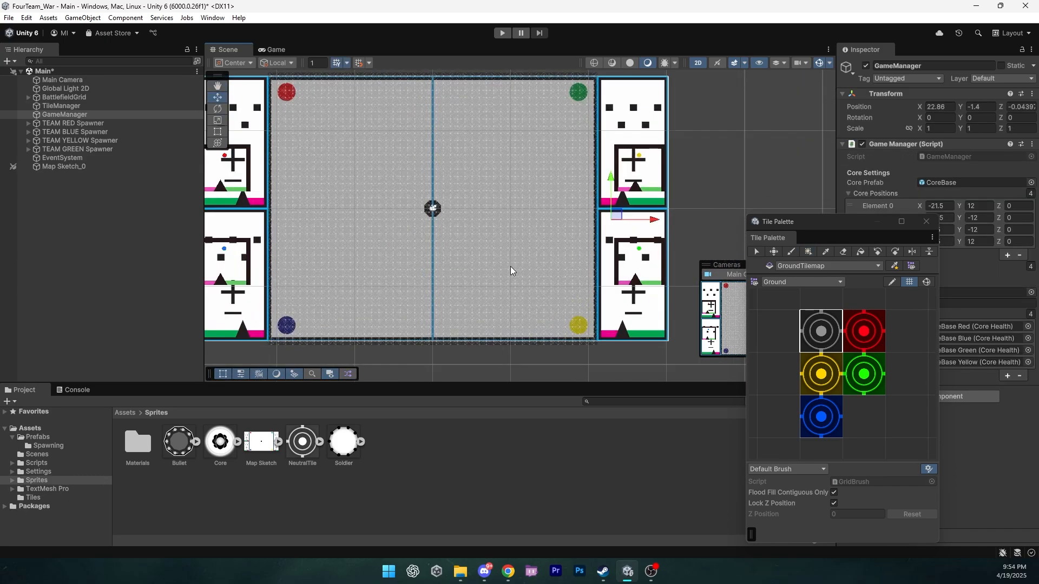
middle_drag(510, 266, 563, 270)
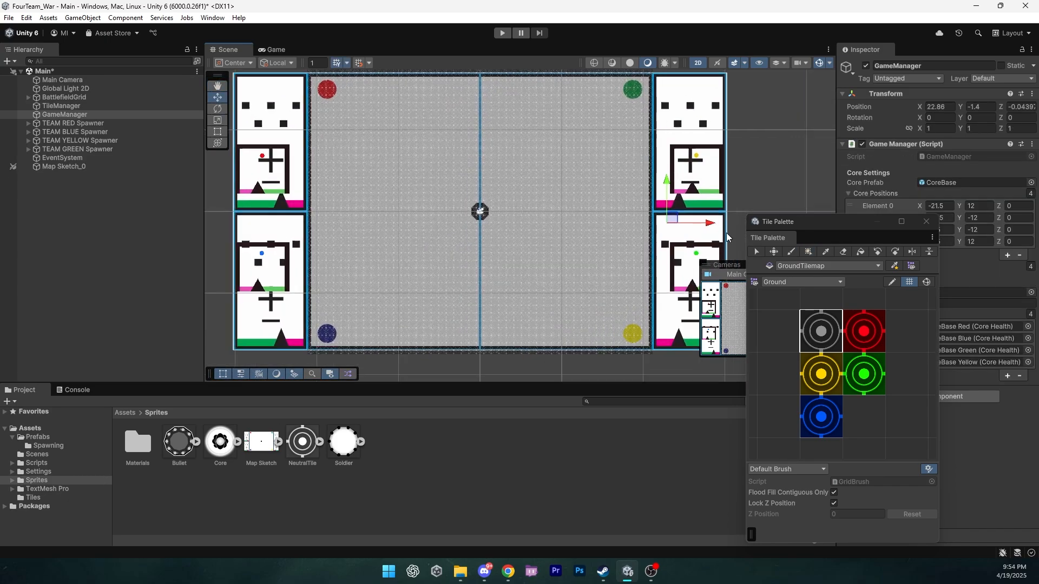
middle_drag(664, 227, 568, 261)
scroll(568, 261, up, 14)
scroll(567, 262, up, 2)
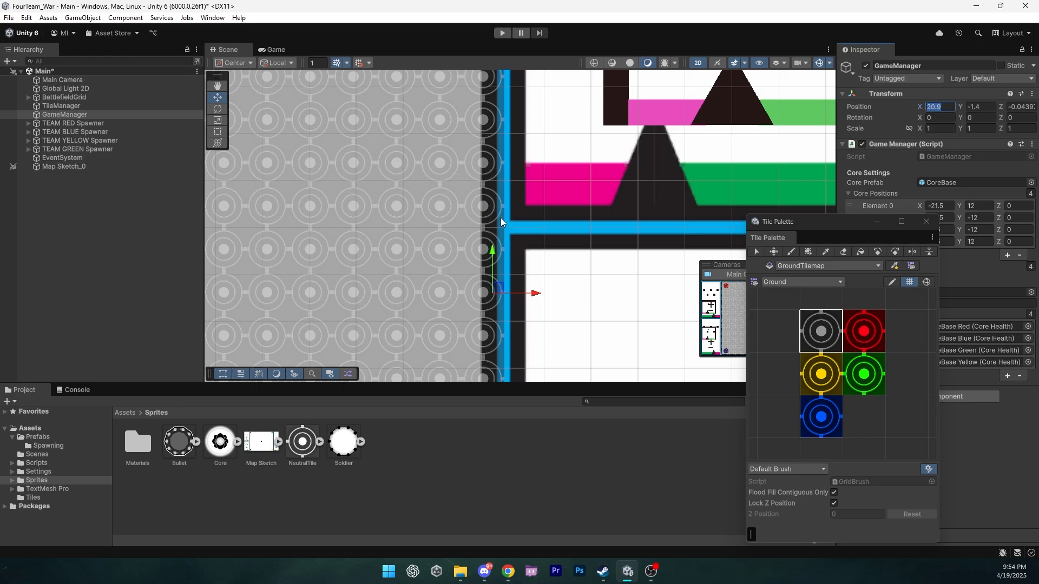
scroll(501, 218, down, 10)
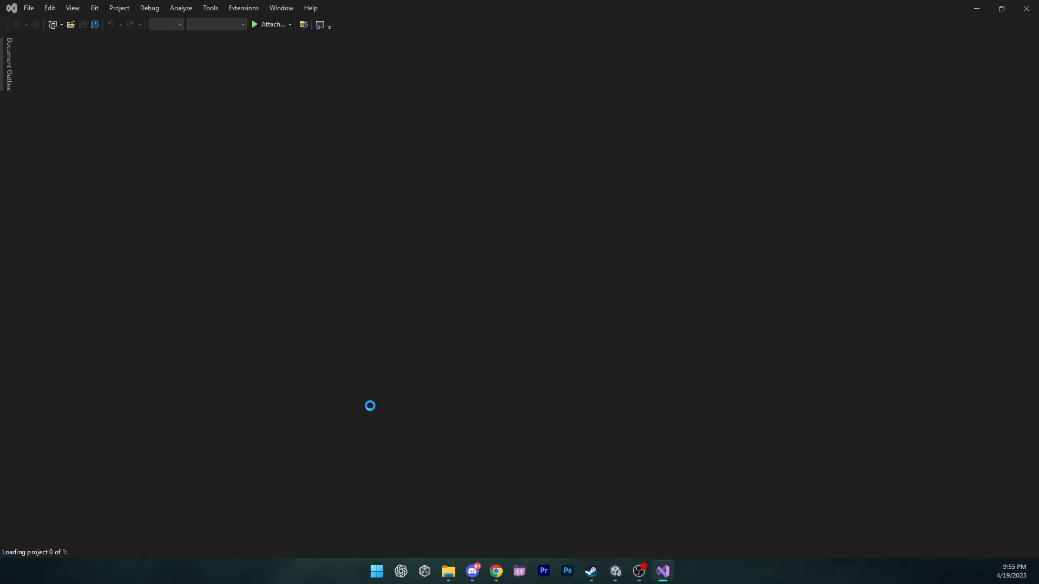
In the BotAI script in Visual Studio, set minX to -20.9f and maxX to 20.9f, and save
drag(302, 239, 327, 240)
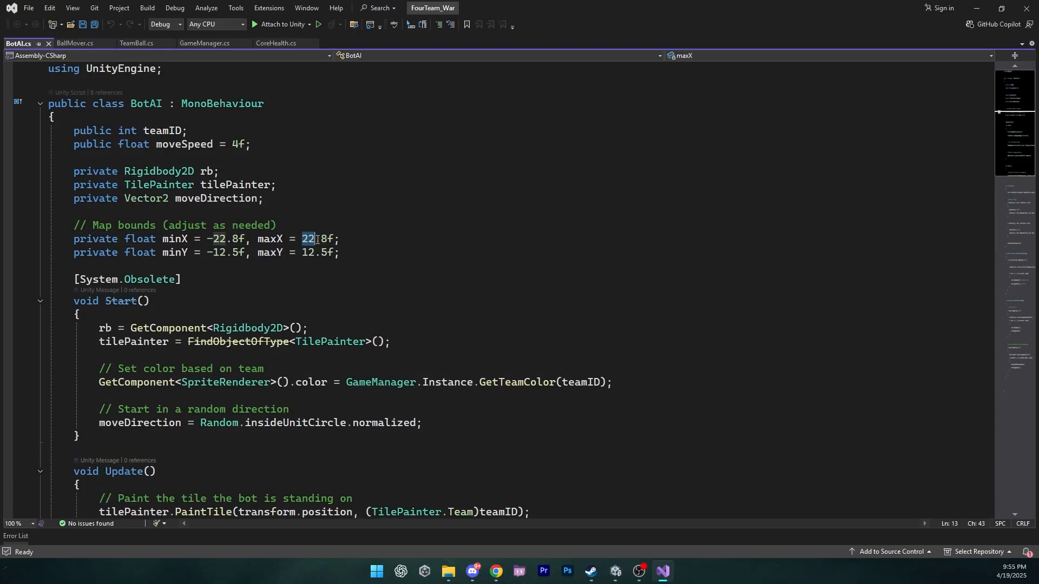
text(20.9)
drag(213, 238, 239, 239)
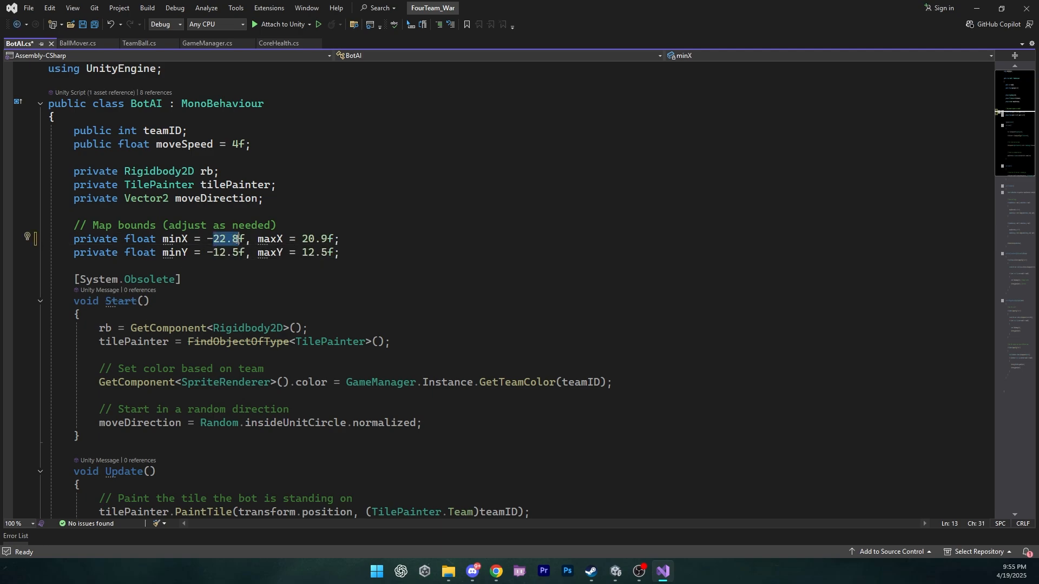
text(20.9)
click(305, 270)
key(ctrl+s)
Switch to Unity and move the GameManager to the arena's upper right corner, at about X 20.7, Y 17
key(alt+Tab)
drag(570, 302, 562, 128)
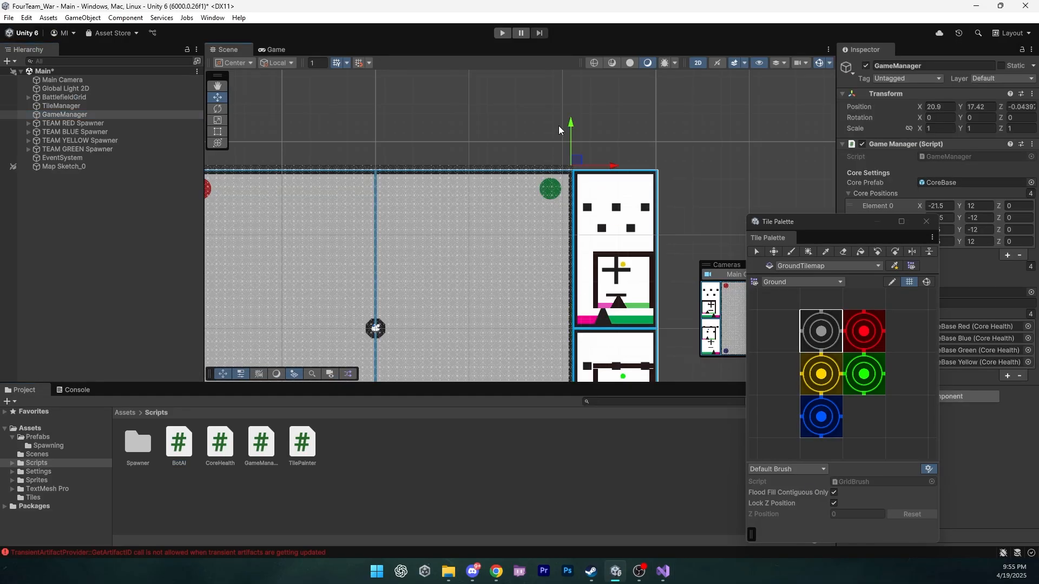
scroll(567, 172, up, 10)
scroll(569, 183, up, 4)
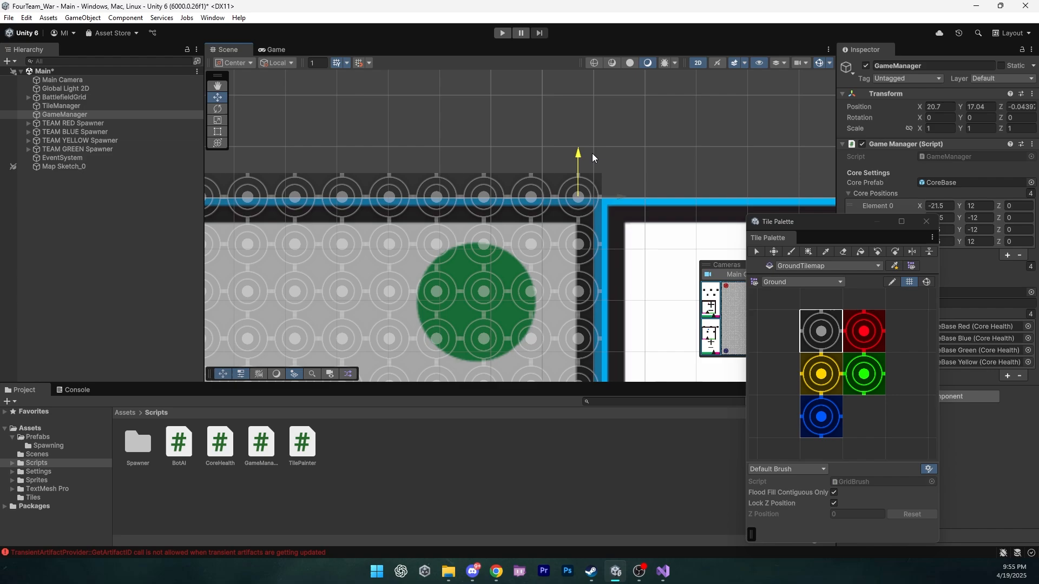
Back in Visual Studio, set the BotAI bounds minY to -17f and maxY to 17f, and save the script
key(alt+Tab)
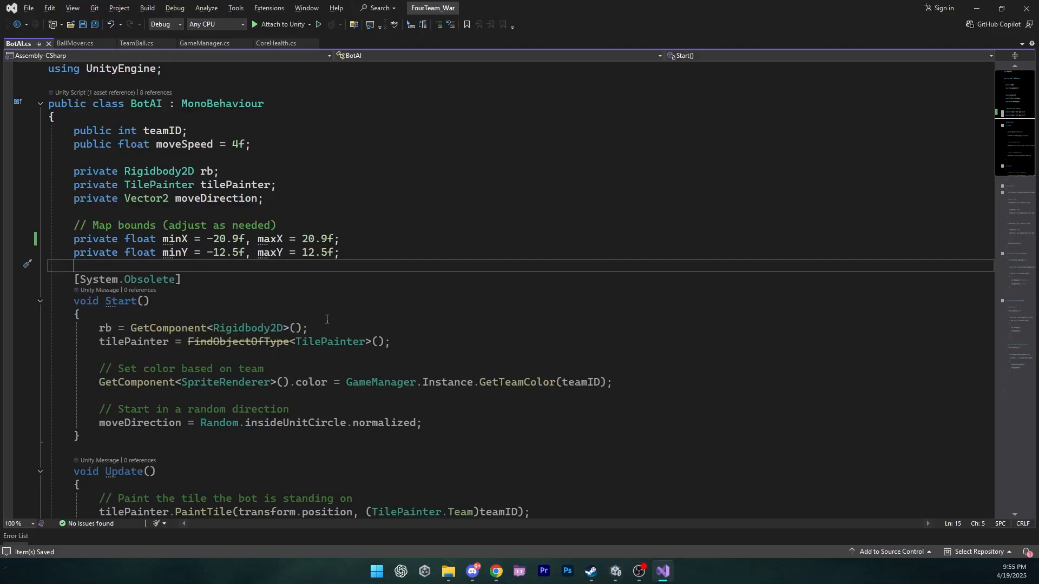
drag(214, 253, 306, 253)
text(17)
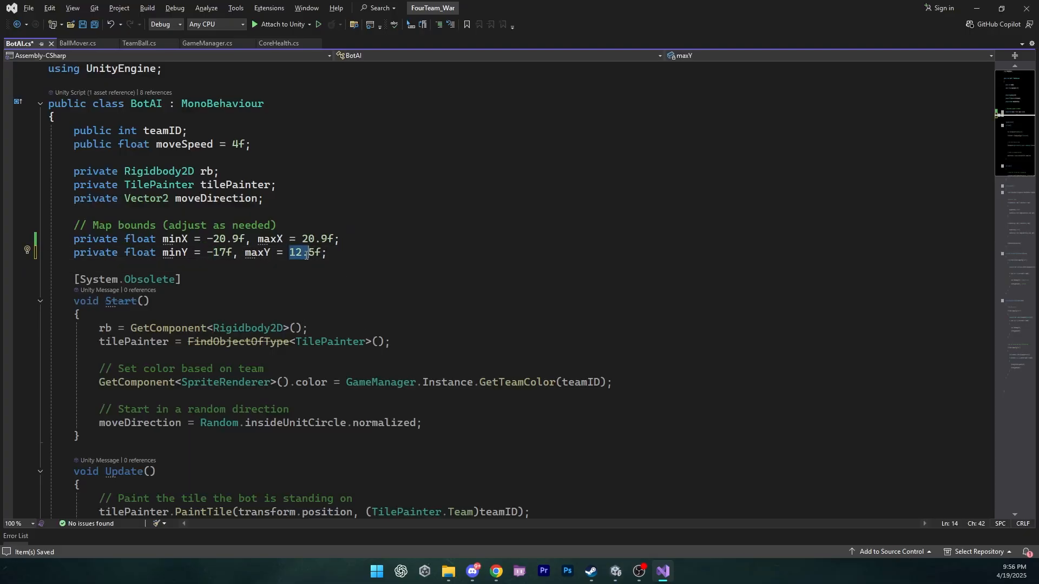
text(17)
key(ctrl+s)
Return to Unity and move the TEAM RED and TEAM BLUE spawners left, clear of the map sketch, to about X -36.25
key(alt+Tab)
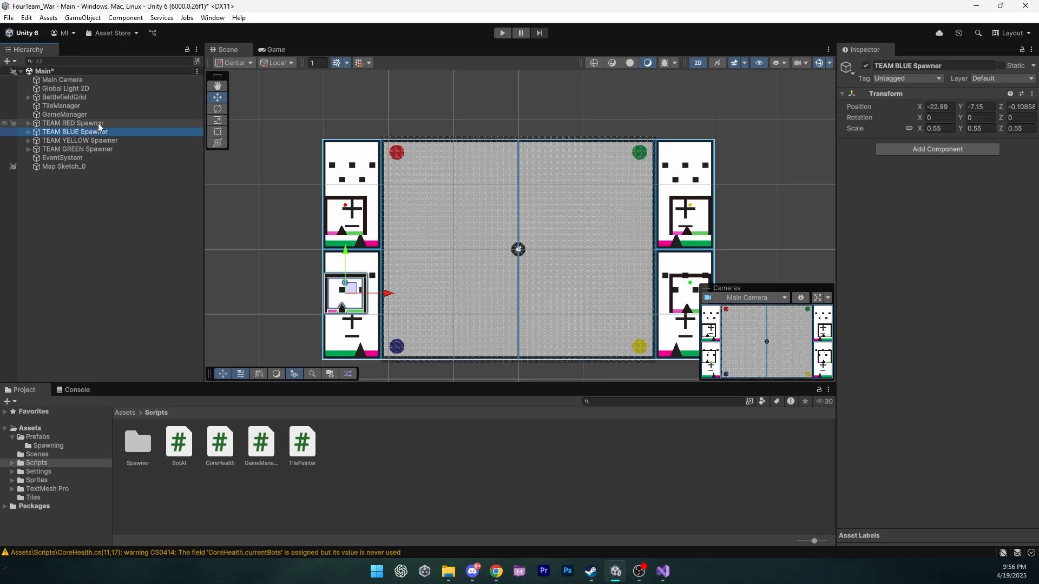
ctrl+click(98, 123)
drag(380, 263, 301, 258)
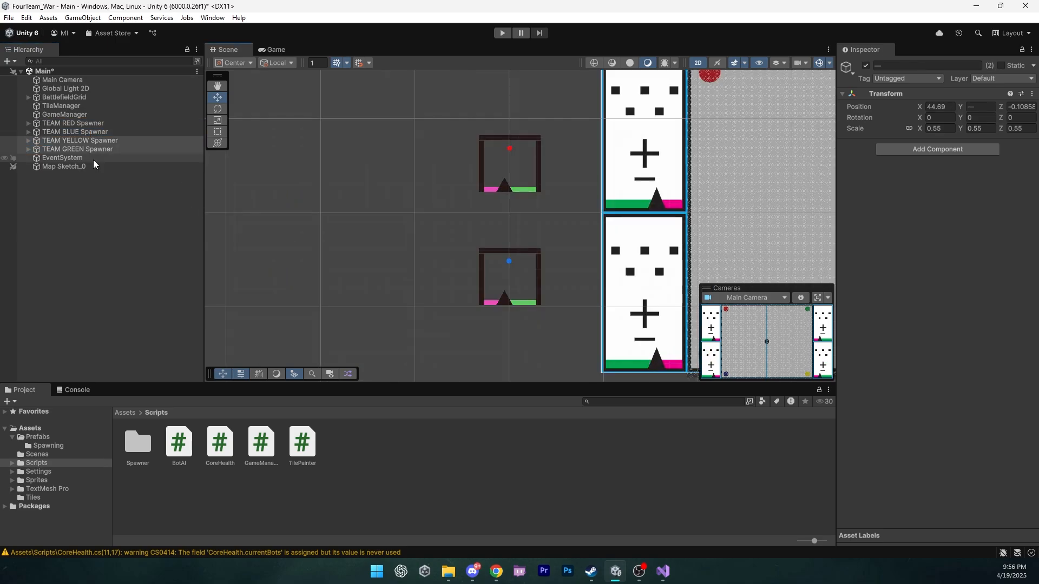
Delete the TEAM BLUE, TEAM YELLOW and TEAM GREEN spawners from the scene
click(95, 150)
ctrl+click(99, 140)
ctrl+click(105, 134)
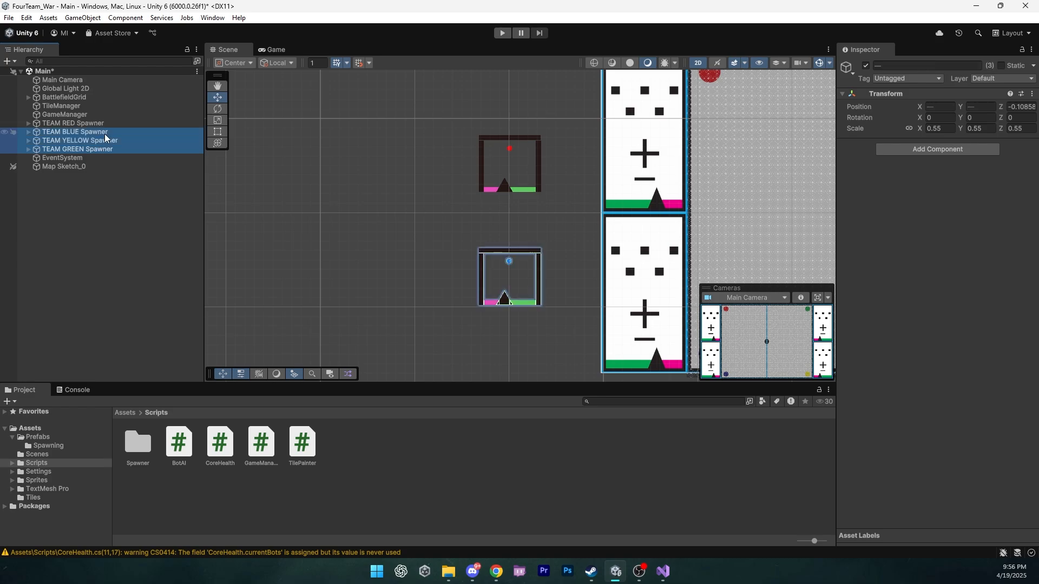
key(Delete)
Delete Wall (1) and Wall (2) from the TEAM RED Spawner
click(100, 117)
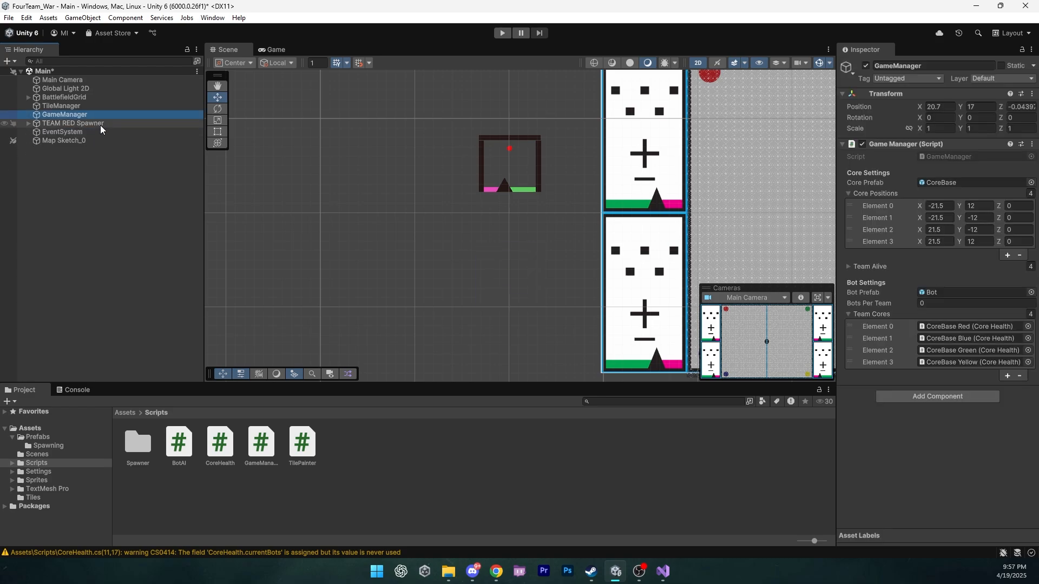
click(101, 125)
scroll(533, 164, up, 5)
middle_drag(533, 163, 422, 248)
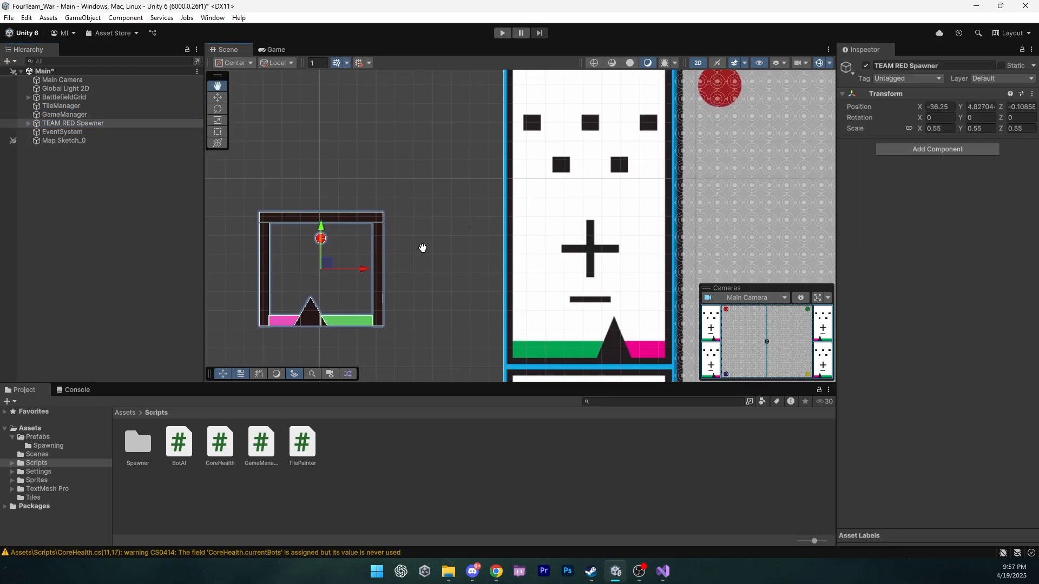
click(221, 193)
click(328, 218)
middle_drag(364, 225, 335, 272)
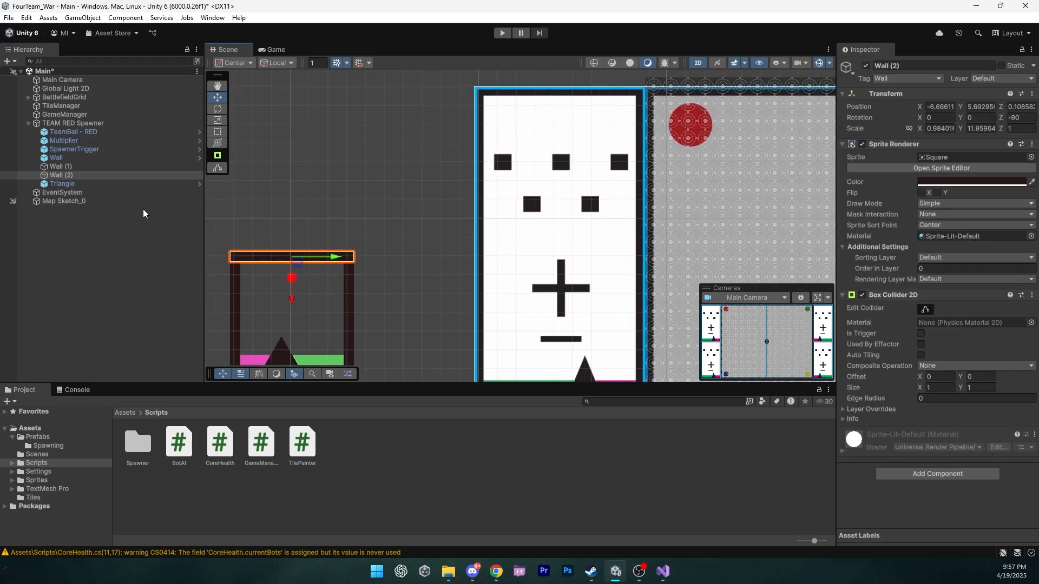
ctrl+click(68, 168)
key(Delete)
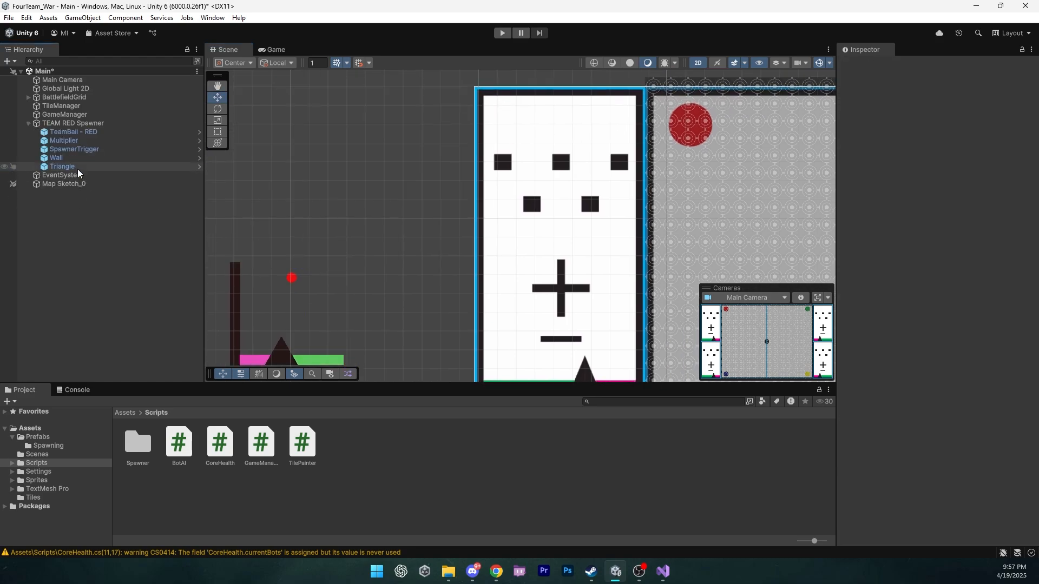
Move the remaining spawner wall onto the outer left border of the sketch's upper left compartment, at X 11.2
click(56, 157)
middle_drag(329, 250, 382, 209)
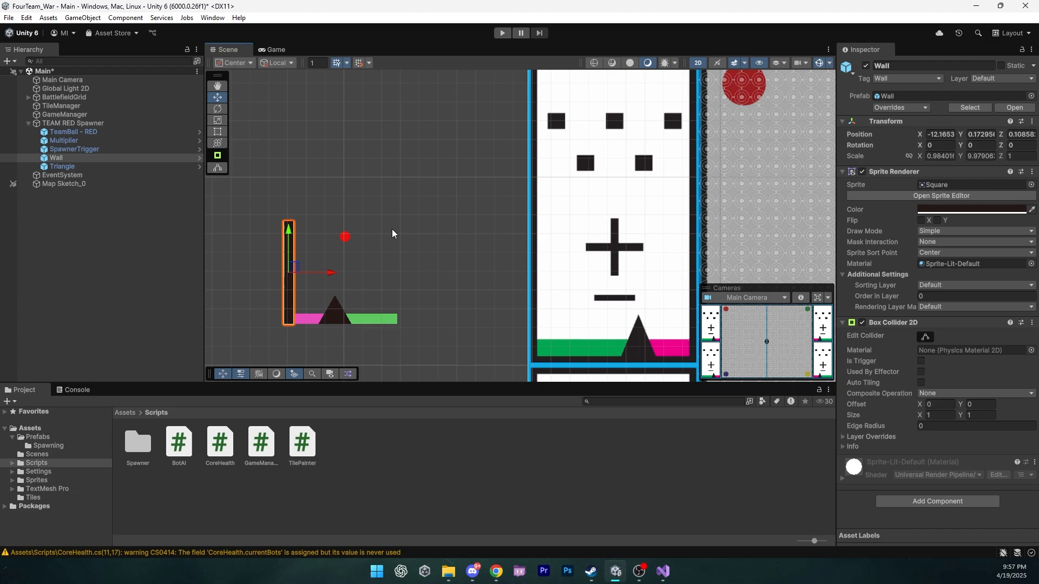
drag(326, 273, 568, 302)
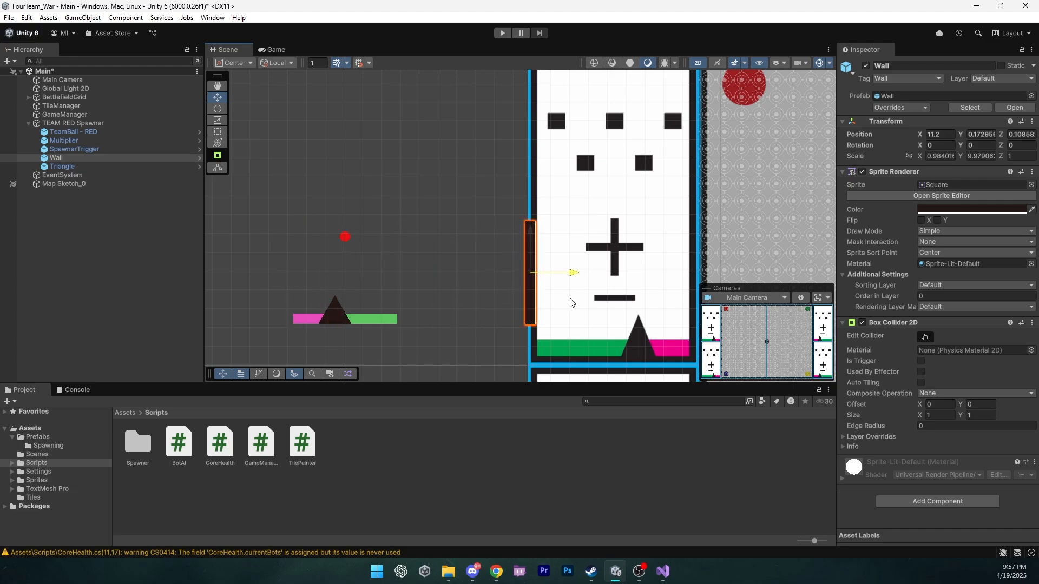
Stretch the wall downward to the compartment's lower border, giving it a Y scale of about 13.95
scroll(571, 323, up, 5)
middle_drag(570, 323, 505, 248)
scroll(504, 248, up, 4)
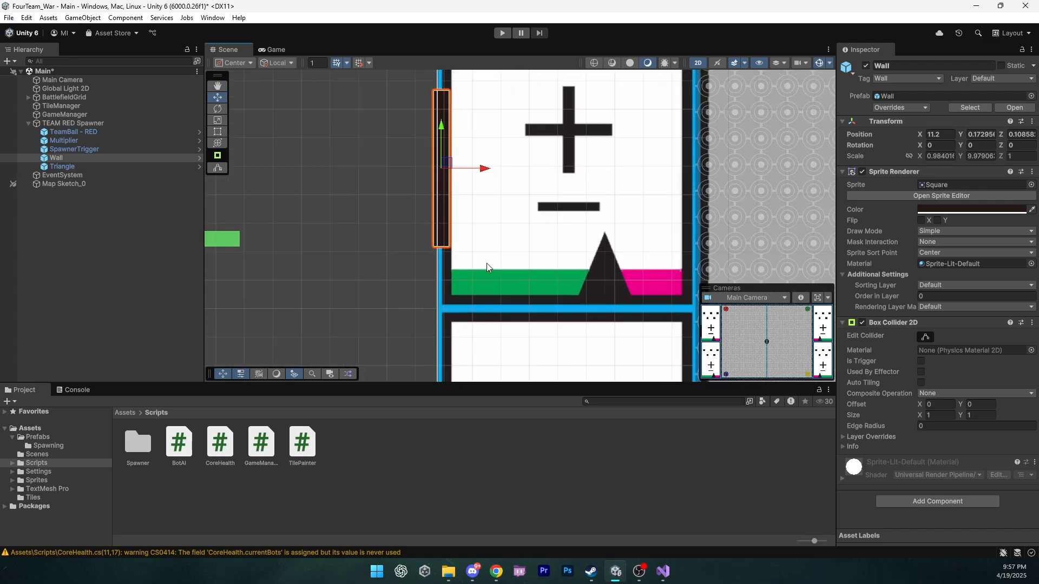
key(t)
drag(444, 248, 476, 310)
scroll(422, 216, down, 3)
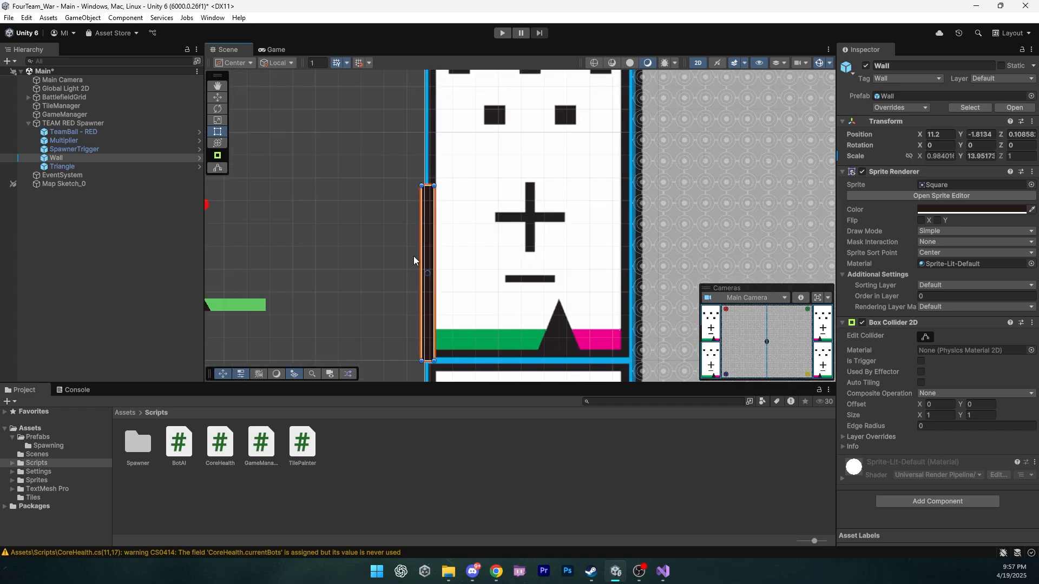
Extend the spawner wall upward to the compartment's upper border, giving it an X scale of 1 and a Y scale of about 30.96
middle_drag(413, 255, 417, 373)
drag(428, 215, 427, 150)
click(939, 156)
text(1)
scroll(543, 209, down, 3)
scroll(503, 130, up, 4)
middle_drag(503, 130, 466, 215)
drag(465, 216, 465, 213)
scroll(466, 213, down, 8)
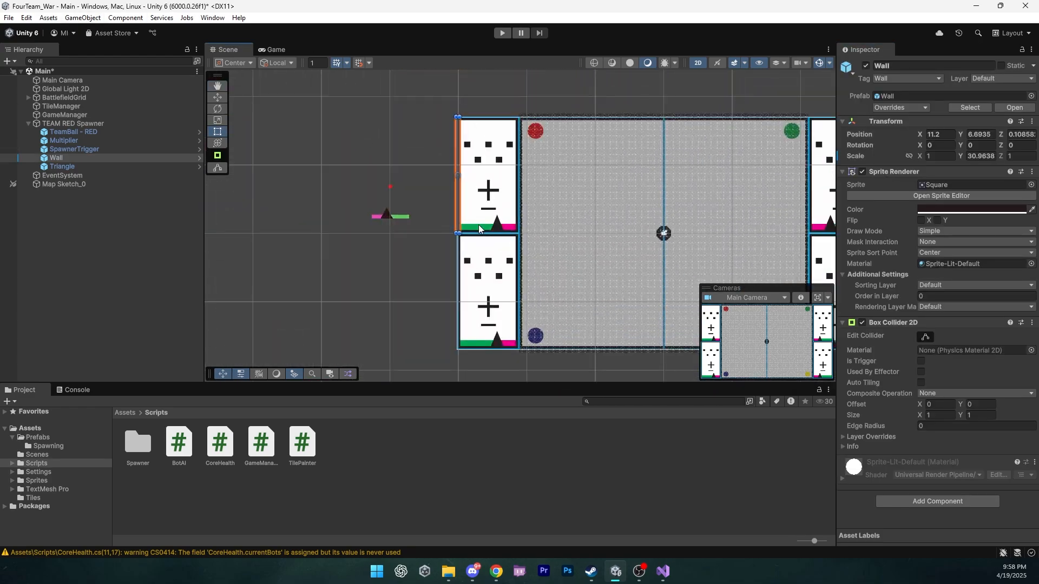
Fine-tune the wall's two ends to the compartment's corners, giving it a Y scale of about 30.91
scroll(478, 225, up, 12)
drag(424, 281, 424, 278)
scroll(424, 278, down, 10)
scroll(547, 199, up, 12)
drag(548, 199, 547, 216)
scroll(548, 215, down, 12)
Duplicate the left wall and move the copy onto the right border of the upper left compartment
key(ctrl+d)
key(w)
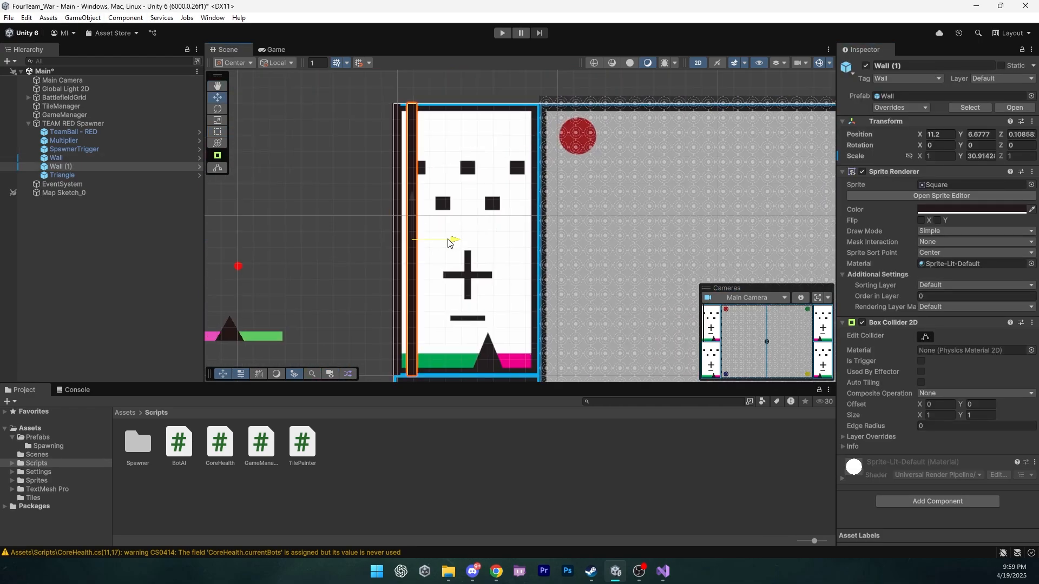
drag(453, 241, 582, 241)
scroll(557, 247, up, 5)
scroll(534, 218, down, 5)
Duplicate the wall onto the compartment's top border, rotate it -90 about Z and shorten it to a Y scale of about 16.66
middle_drag(514, 108, 555, 207)
key(ctrl+d)
drag(596, 313, 516, 147)
click(1020, 146)
text(-90t)
scroll(669, 249, up, 5)
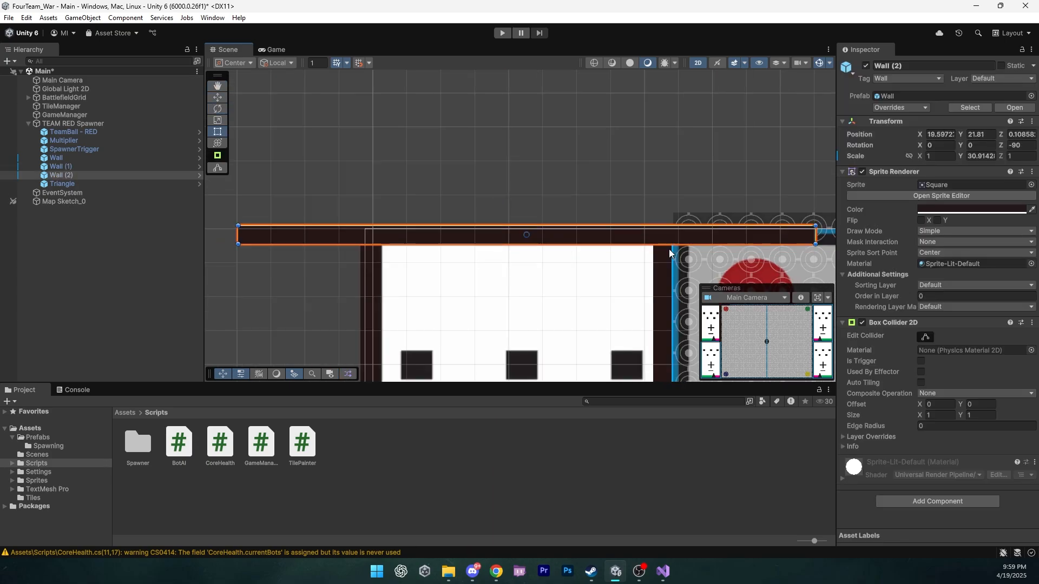
drag(816, 234, 671, 236)
drag(443, 225, 474, 225)
Duplicate the top wall and move the copy down onto the compartment's bottom border, at Y about -8.52
scroll(475, 225, down, 12)
key(w)
key(ctrl+d)
drag(529, 126, 529, 376)
scroll(528, 285, up, 5)
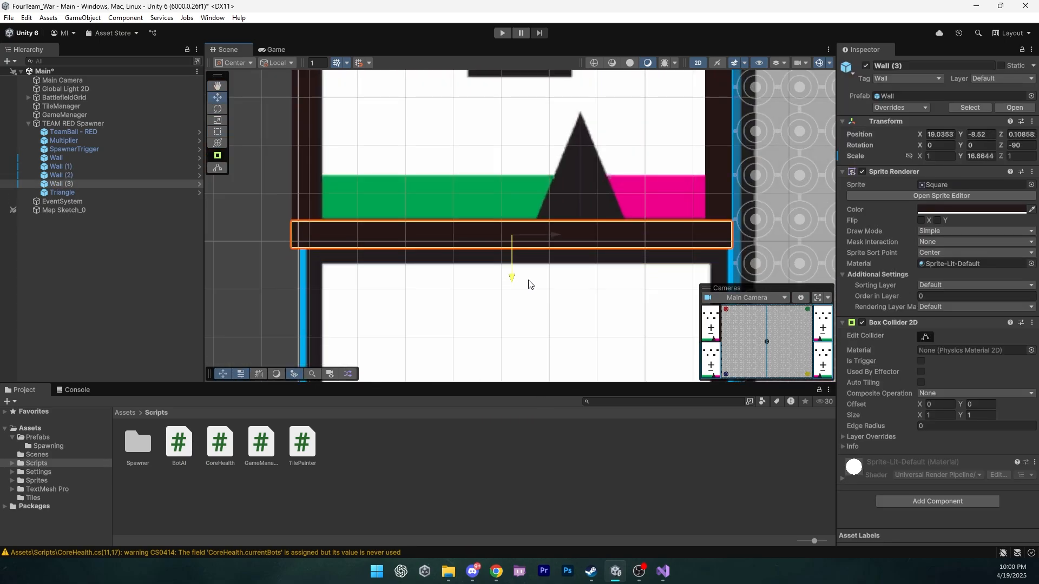
scroll(528, 285, down, 5)
Move the Triangle onto the sketch's triangle at X 21.61 and stretch it to a Y scale of about 5.34
click(323, 256)
drag(366, 253, 449, 262)
drag(534, 227, 520, 178)
scroll(544, 271, up, 5)
key(t)
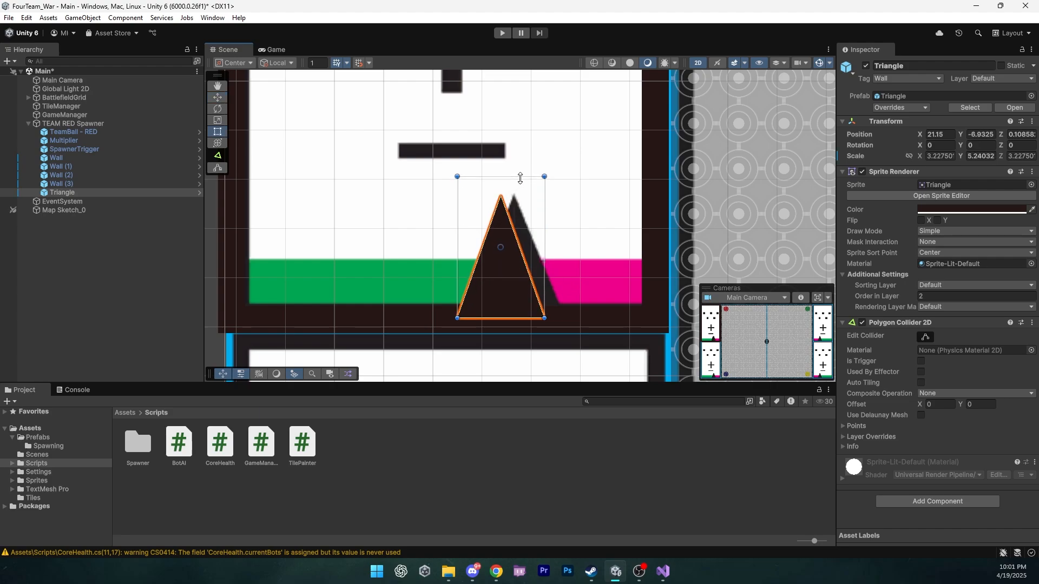
drag(540, 261, 560, 281)
key(t)
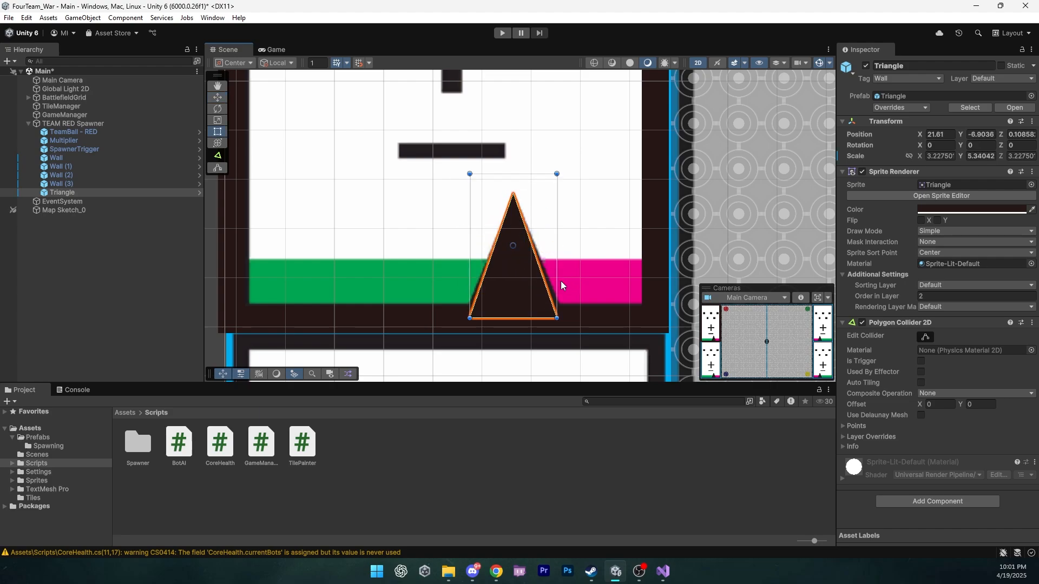
Widen the Triangle symmetrically to an X scale of about 4.59 to match the sketched triangle
middle_drag(561, 281, 520, 274)
alt+drag(520, 252, 539, 253)
scroll(578, 259, down, 10)
click(555, 258)
click(887, 108)
click(1001, 176)
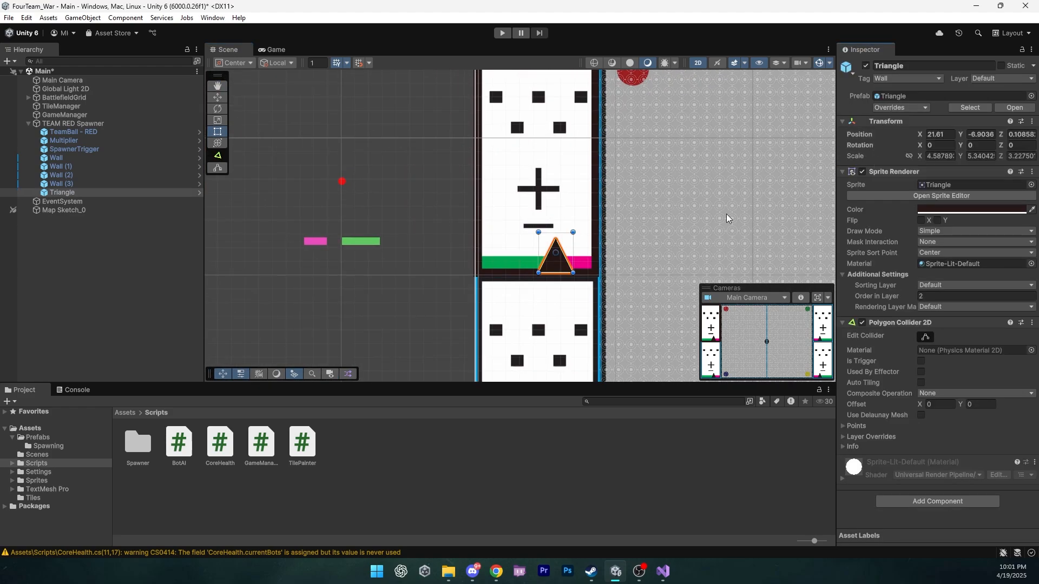
Move the pink Multiplier onto the sketch's pink strip, raise the walls' Order in Layer to 2 and hide the sketch
scroll(587, 261, up, 10)
drag(324, 241, 615, 318)
click(605, 327)
click(910, 296)
scroll(644, 235, down, 8)
click(644, 235)
click(4, 210)
Place the green SpawnerTrigger at the compartment's floor and stretch it from the left wall to beneath the triangle
click(74, 150)
scroll(433, 223, up, 10)
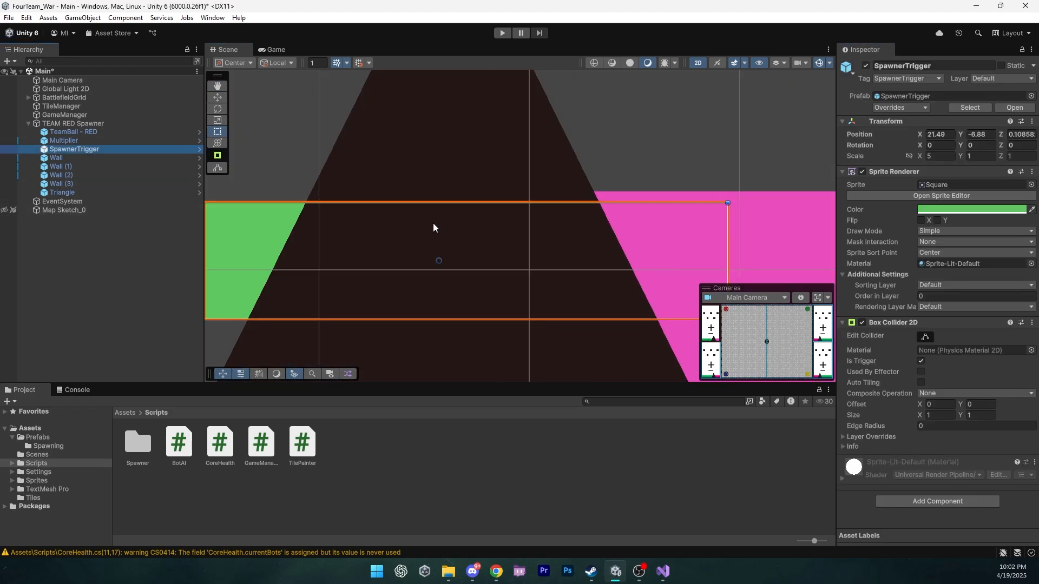
scroll(497, 266, down, 8)
drag(611, 260, 509, 259)
drag(518, 252, 349, 253)
key(ctrl+z)
drag(519, 252, 349, 252)
scroll(487, 243, down, 5)
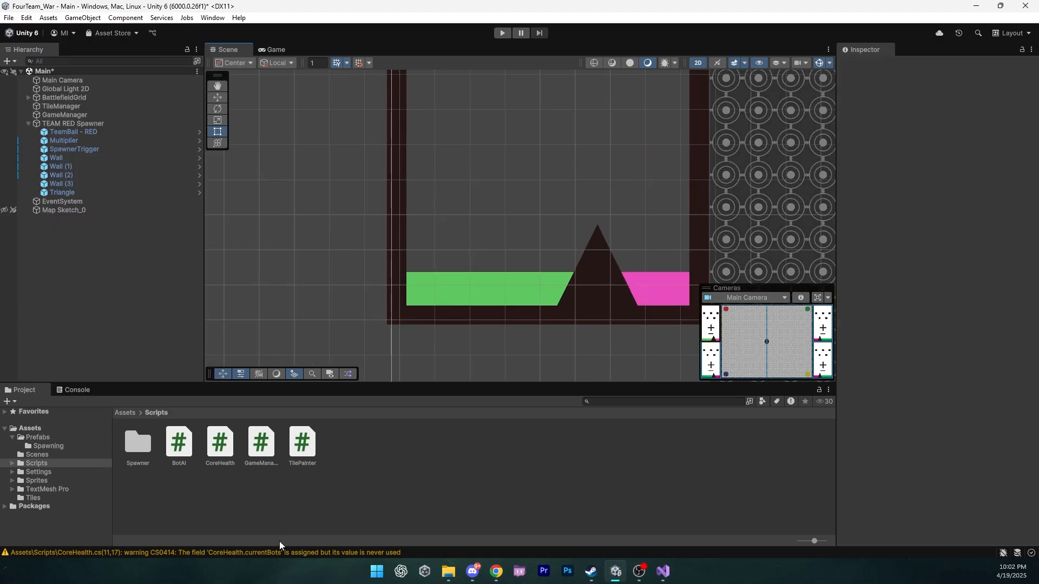
Show the map sketch again and move TeamBall - RED to the compartment's top centre, at X 19.23, Y 20.36
click(281, 551)
click(5, 209)
click(73, 132)
drag(264, 211, 426, 223)
scroll(430, 238, up, 5)
scroll(431, 254, down, 10)
scroll(429, 217, up, 5)
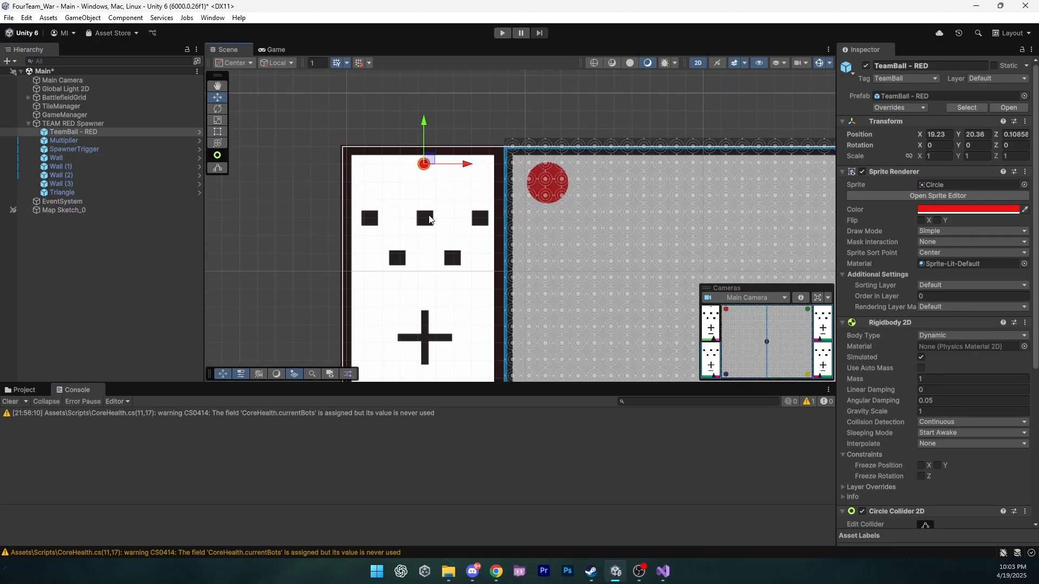
Duplicate the left wall, set its Y scale to 1 and place it on the upper row's first sketched square, at X 13.69, Y 14.76
middle_drag(429, 217, 410, 185)
click(4, 210)
drag(357, 349, 408, 349)
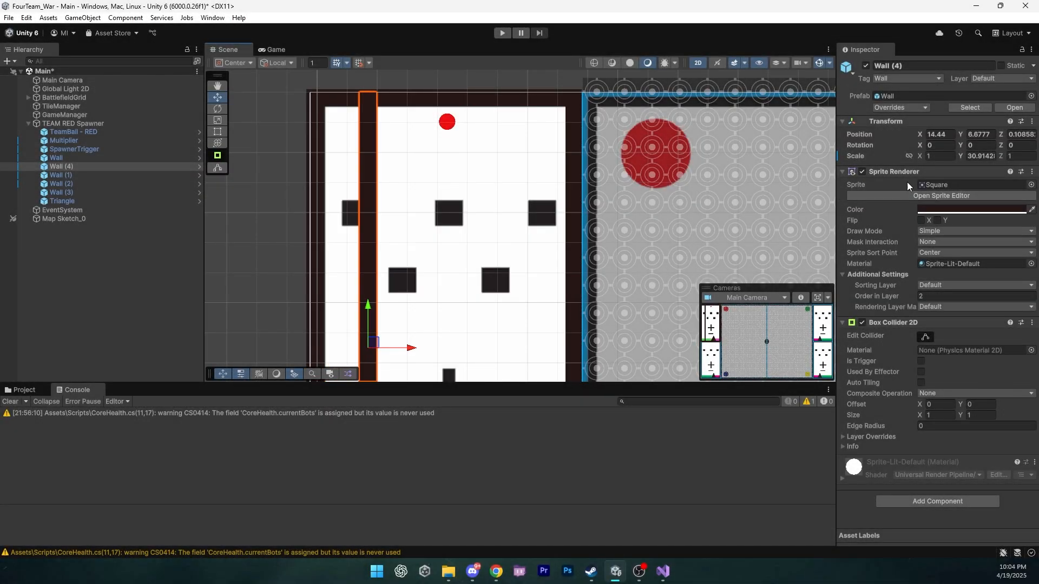
click(971, 155)
text(1)
drag(367, 296, 371, 284)
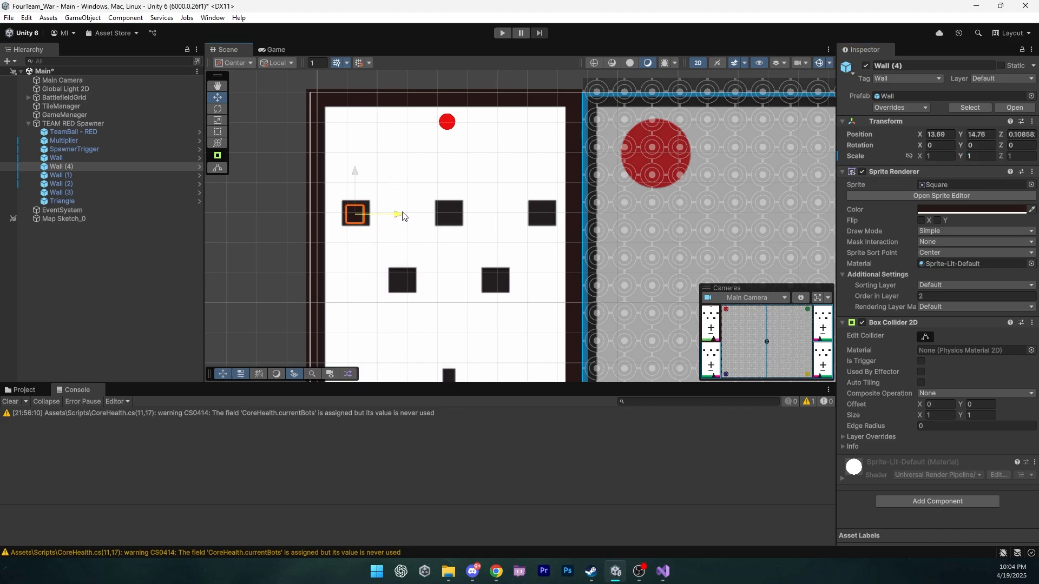
Duplicate the square wall along X to build an upper row of four obstacle squares
key(ctrl+d)
drag(399, 215, 450, 213)
key(ctrl+d)
drag(519, 214, 534, 215)
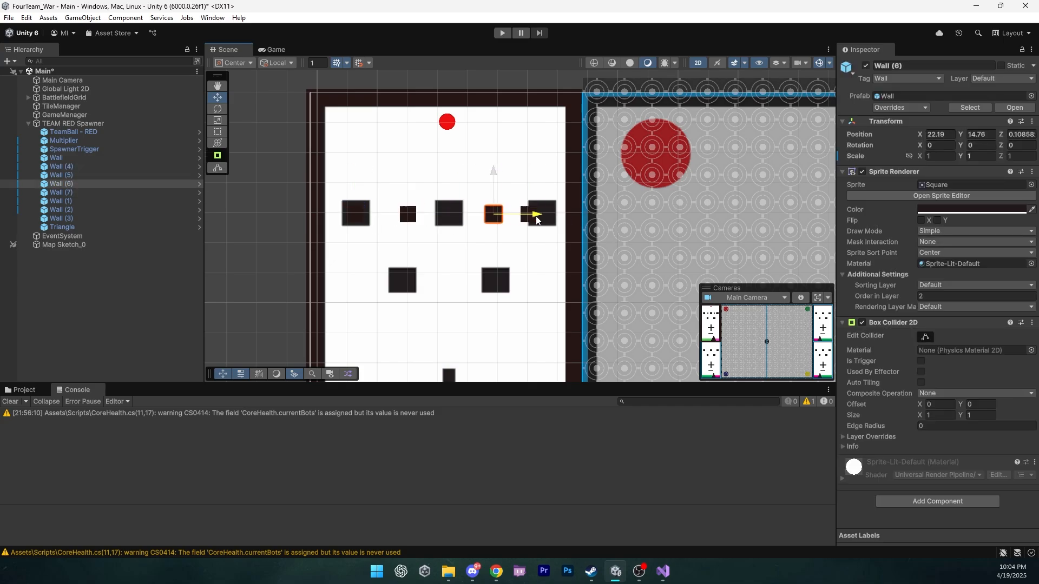
Duplicate squares below the upper row to form a lower row of three obstacle squares
key(ctrl+d)
middle_drag(451, 268, 454, 188)
key(ctrl+d)
mouse_move(417, 194)
mouse_down()
mouse_move(568, 193)
mouse_move(528, 192)
mouse_up()
key(ctrl+d)
Even out the squares' spacing with the map sketch hidden and set the X scale of all seven to 1
click(4, 270)
scroll(492, 221, down, 3)
click(512, 192)
drag(495, 241, 502, 241)
middle_drag(466, 238, 533, 227)
drag(449, 156, 603, 240)
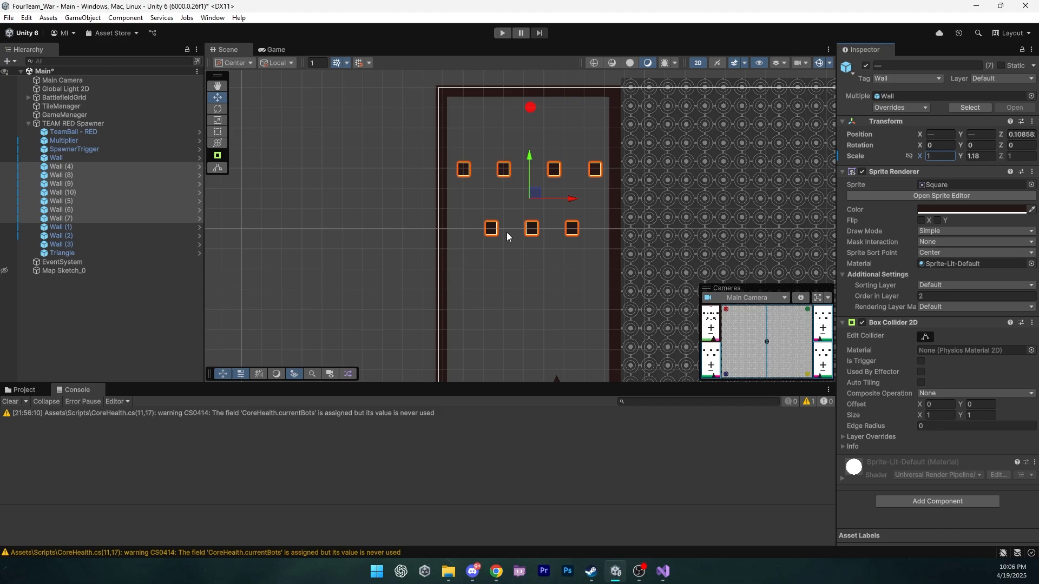
Duplicate the middle lower square onto the sketch's short horizontal bar, scaled to about 3.41 in X and 0.5 in Y
click(5, 270)
middle_drag(527, 233, 466, 125)
click(466, 124)
key(ctrl+d)
drag(469, 83, 471, 142)
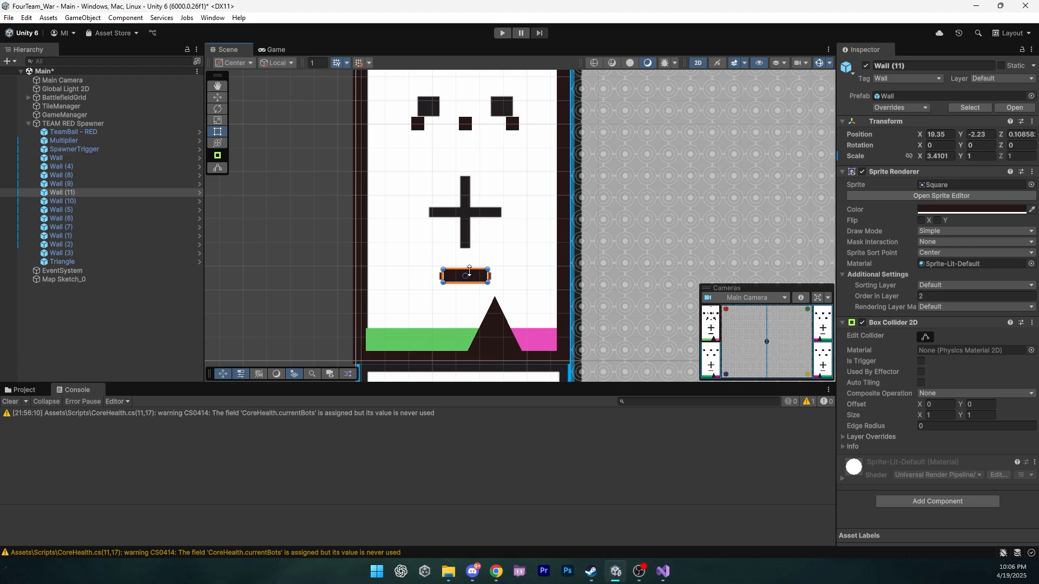
Create an ObstacleMover script in the Scripts/Spawner folder
click(428, 252)
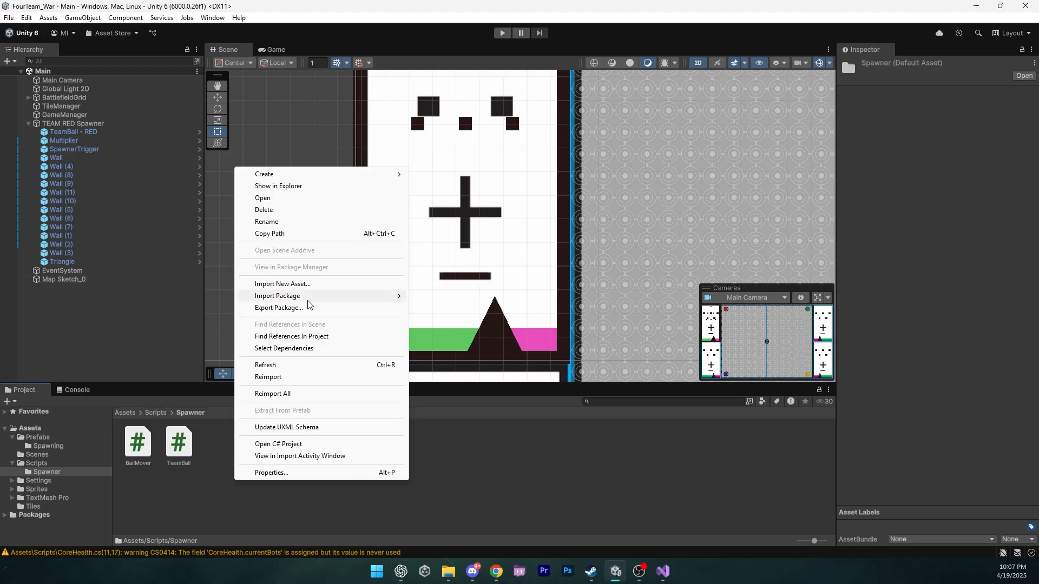
click(435, 206)
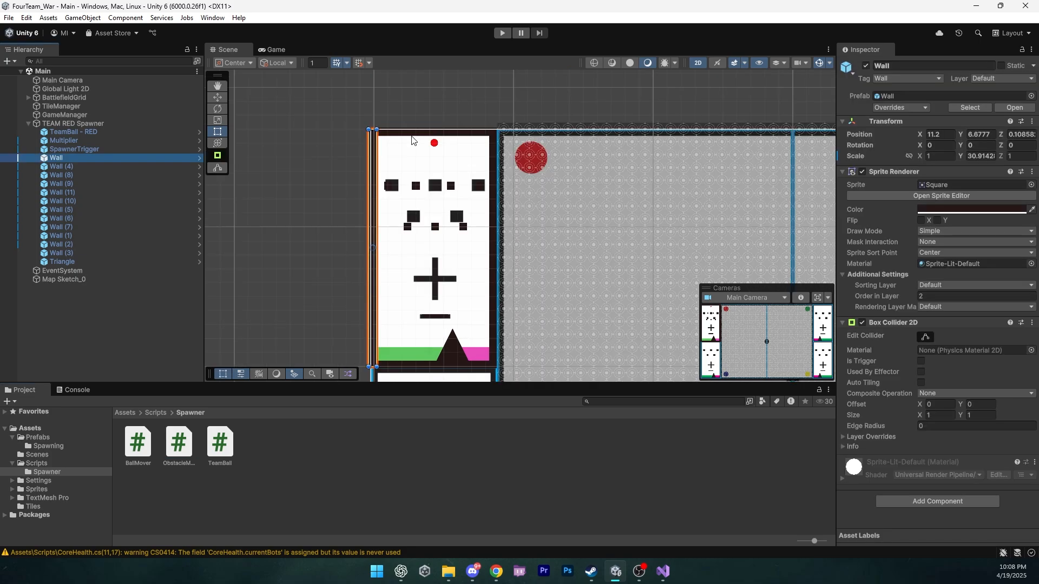
Group the four border walls, Wall and Wall (1) to Wall (3), under an empty parent named Walls
shift+click(410, 142)
ctrl+click(492, 194)
ctrl+click(81, 254)
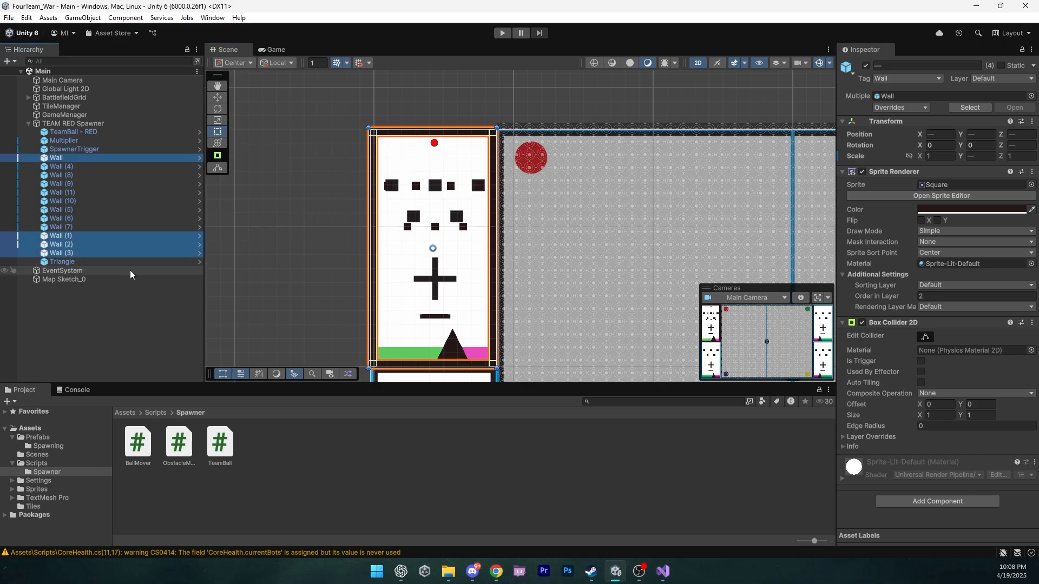
right_click(66, 239)
click(126, 296)
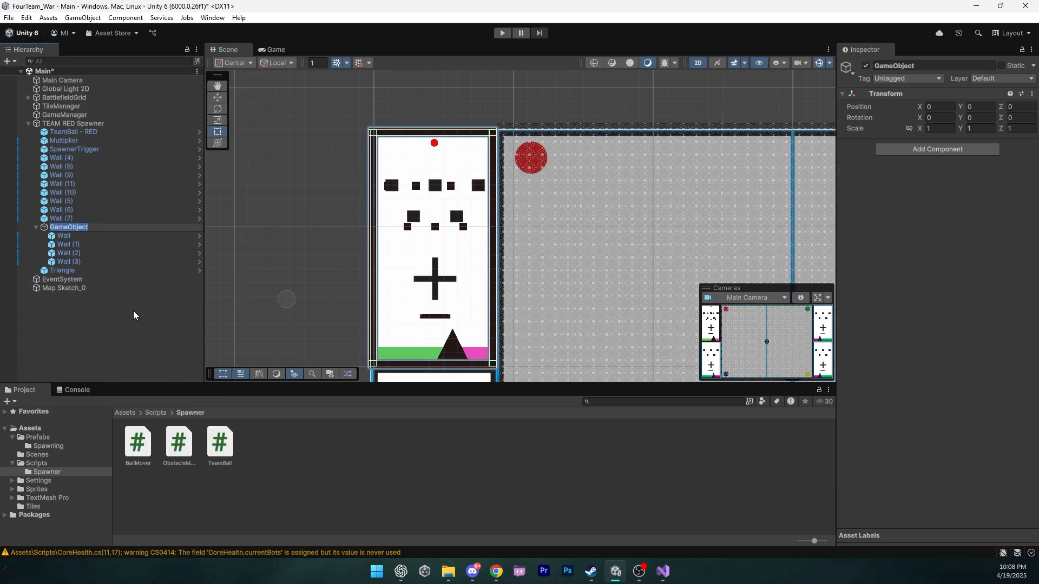
text(Walls)
key(Return)
click(36, 227)
click(6, 227)
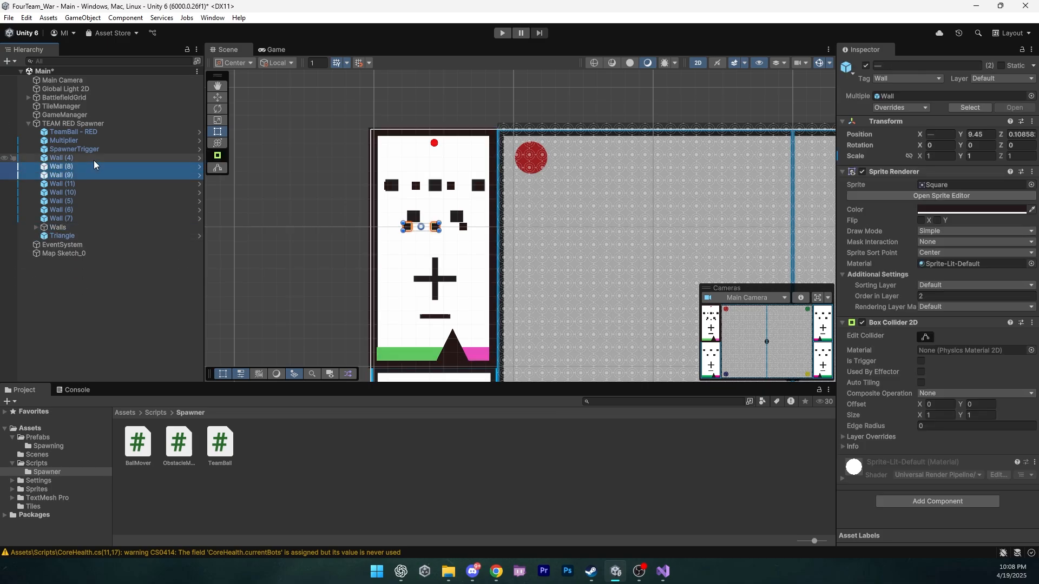
Group the seven obstacle squares, Wall (4) to Wall (10), under an empty parent named Squares
ctrl+click(93, 158)
ctrl+click(91, 193)
ctrl+click(92, 202)
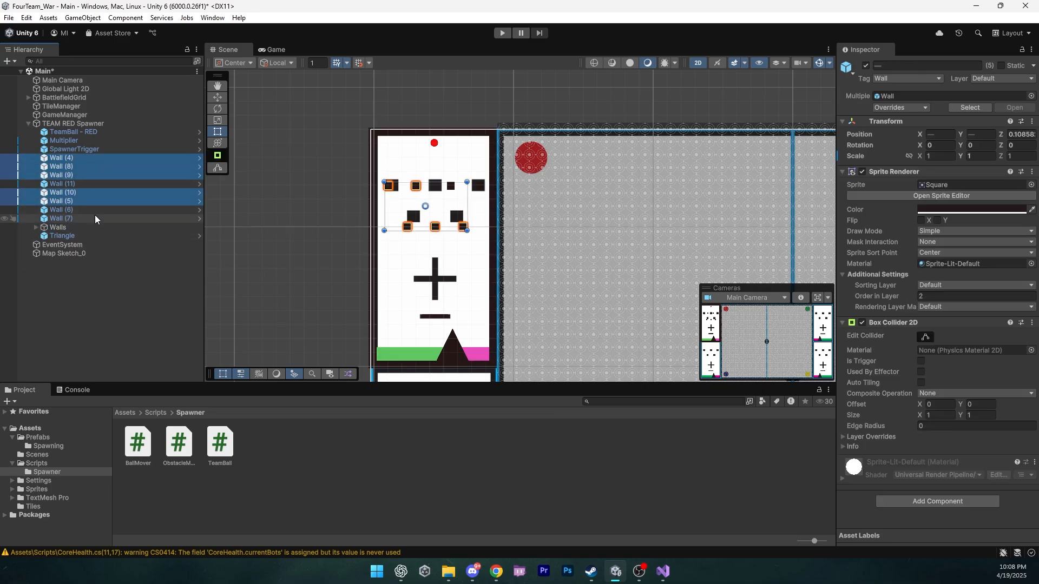
ctrl+click(95, 209)
ctrl+click(96, 219)
right_click(96, 220)
click(124, 284)
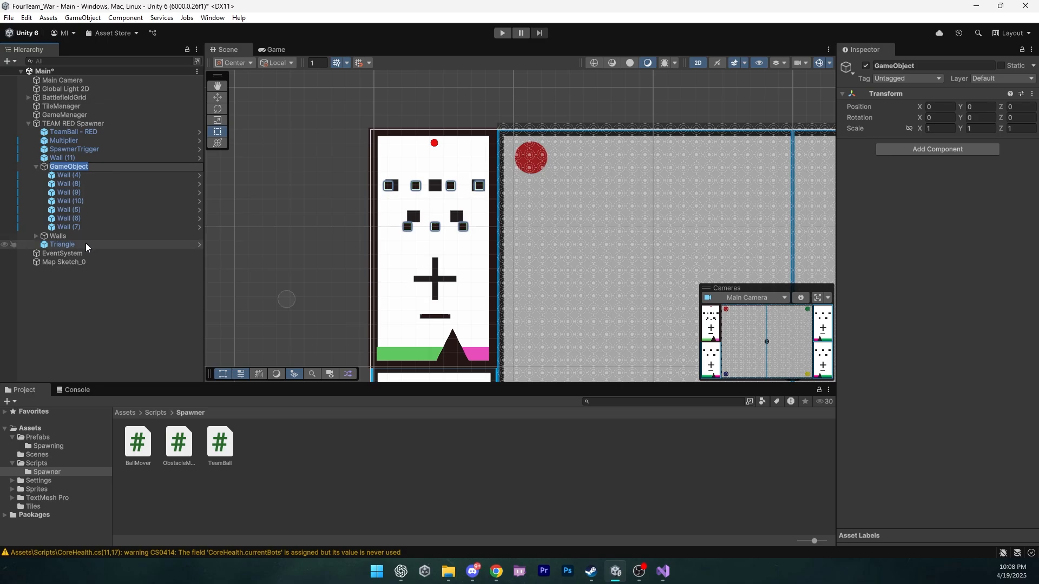
text(Squares)
key(Return)
click(36, 167)
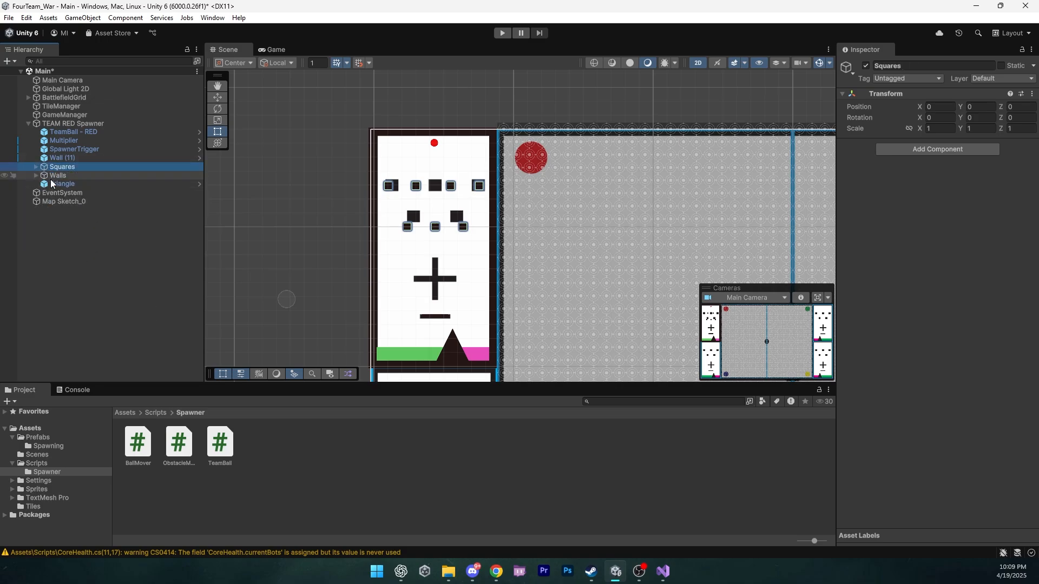
Rename Wall (11), the short horizontal bar, as Ob Move
click(90, 158)
key(F2)
text(Ob Move)
key(Return)
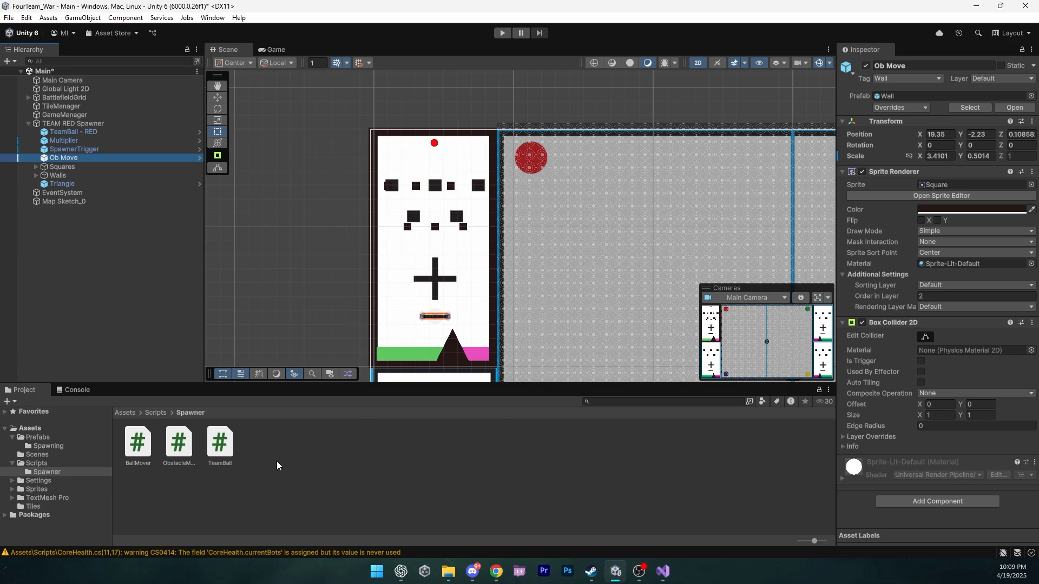
Attach the ObstacleMover script to Ob Move and fill it with side-to-side PingPong movement code, using moveDistance 3f and moveSpeed 2f
drag(180, 444, 884, 487)
double_click(941, 461)
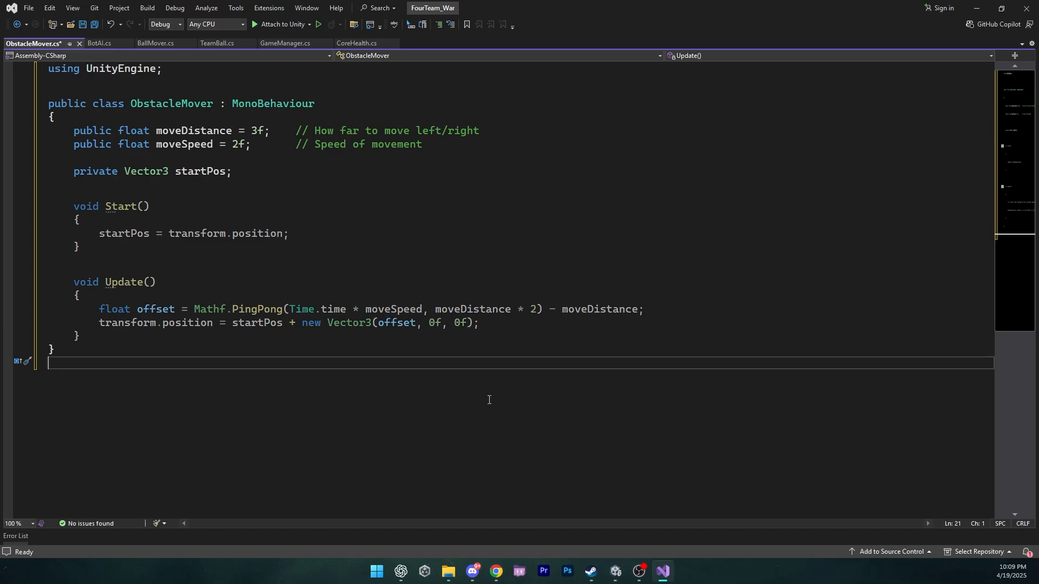
key(alt+Tab)
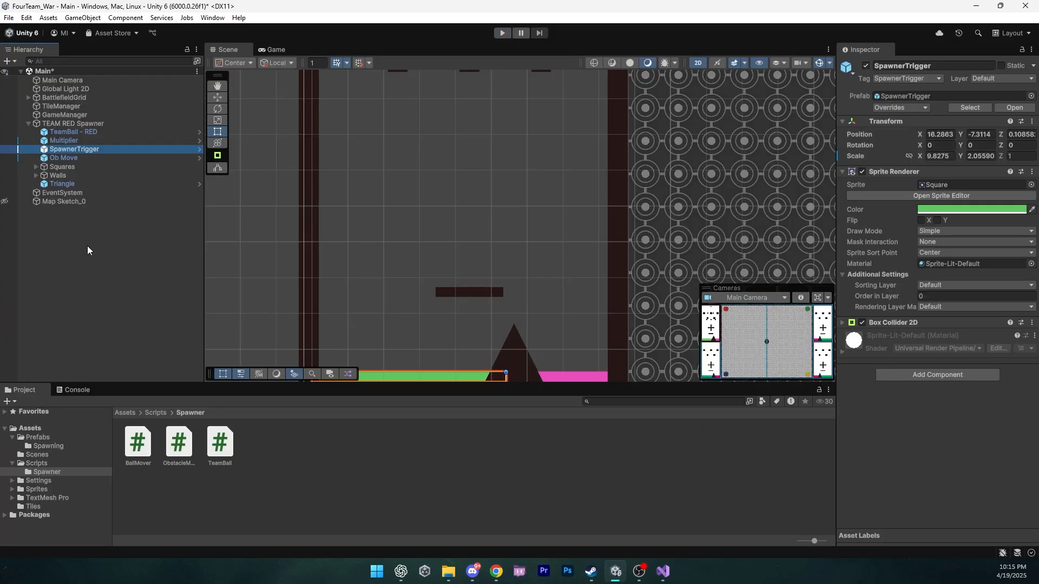
Create an empty object named SpinnerPlus and add a Square sprite as its child
right_click(87, 246)
click(125, 412)
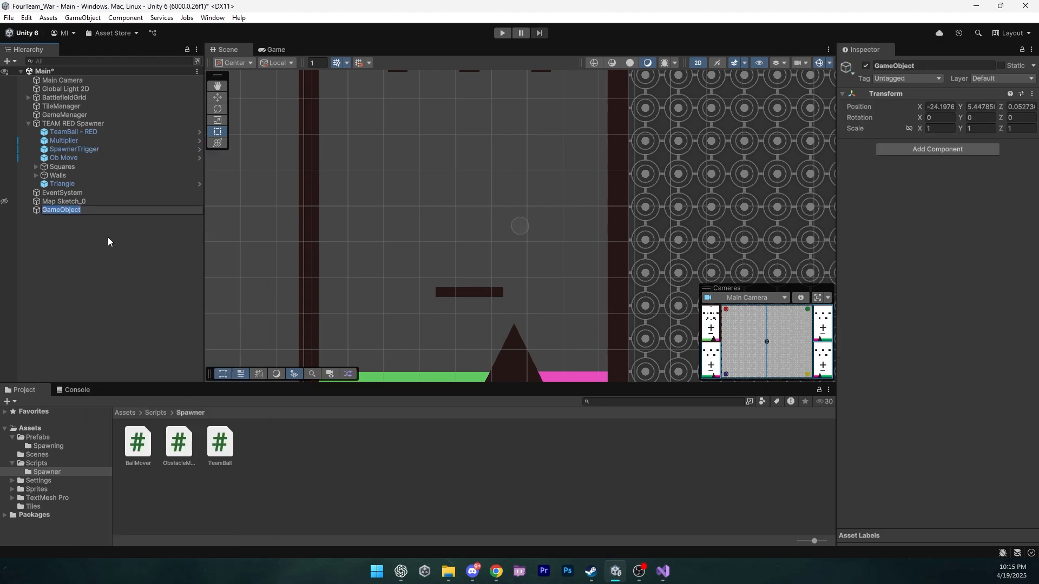
text(SpinnerPlus)
right_click(69, 215)
mouse_move(132, 356)
mouse_move(303, 356)
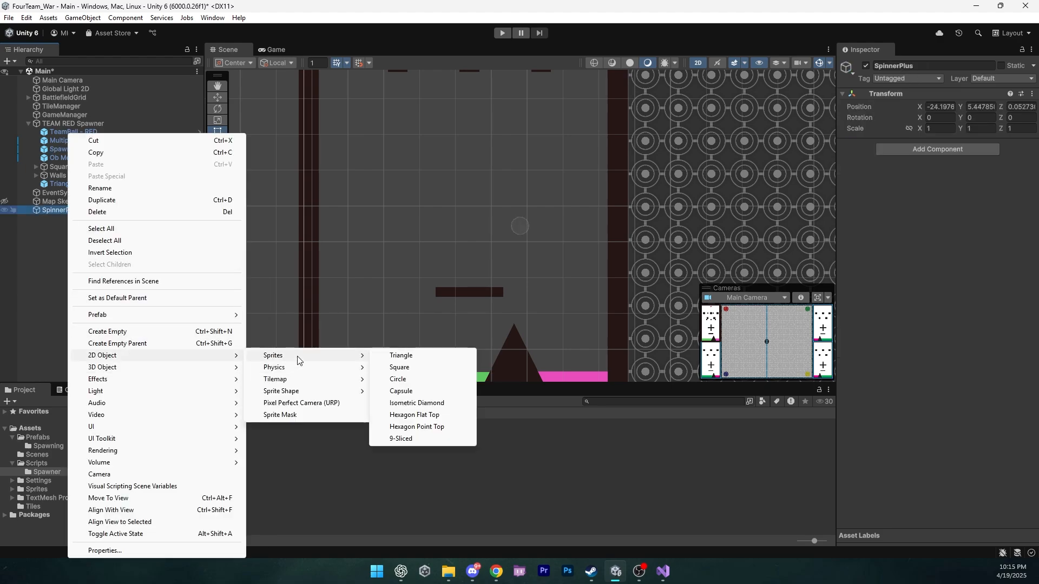
click(409, 369)
Set the Square's scale to X 4, Y 0.5 and move SpinnerPlus onto the sketch's plus, at X -25.87, Y 6.28
drag(919, 129, 976, 132)
click(947, 129)
text(4)
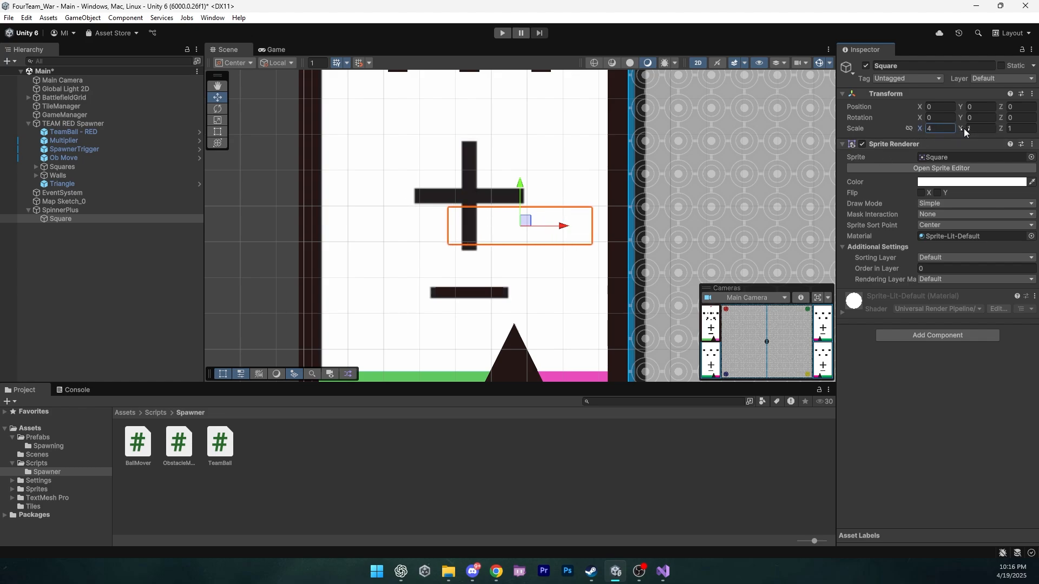
click(978, 129)
text(0.5)
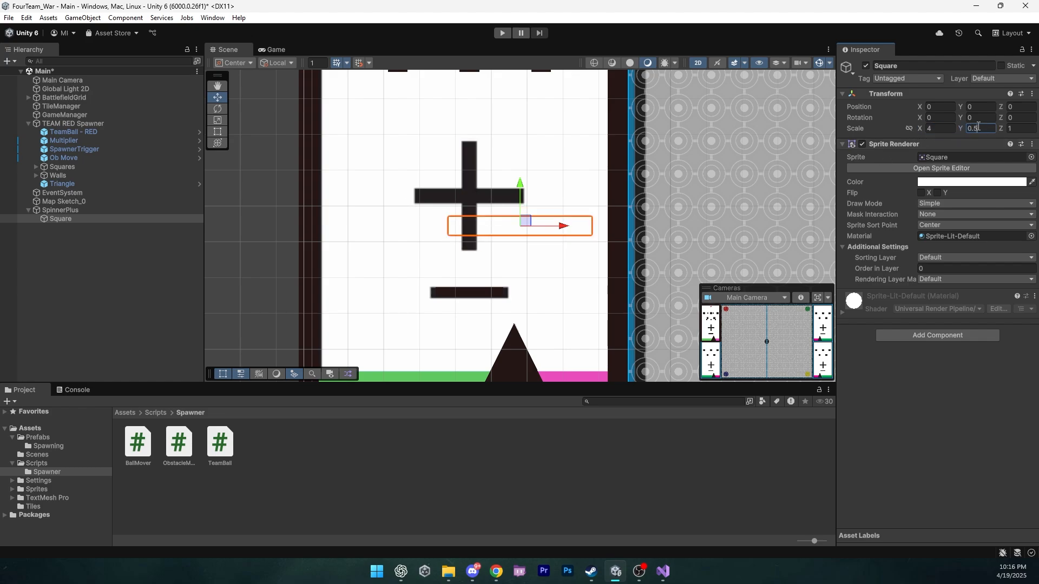
click(529, 232)
drag(526, 223, 479, 190)
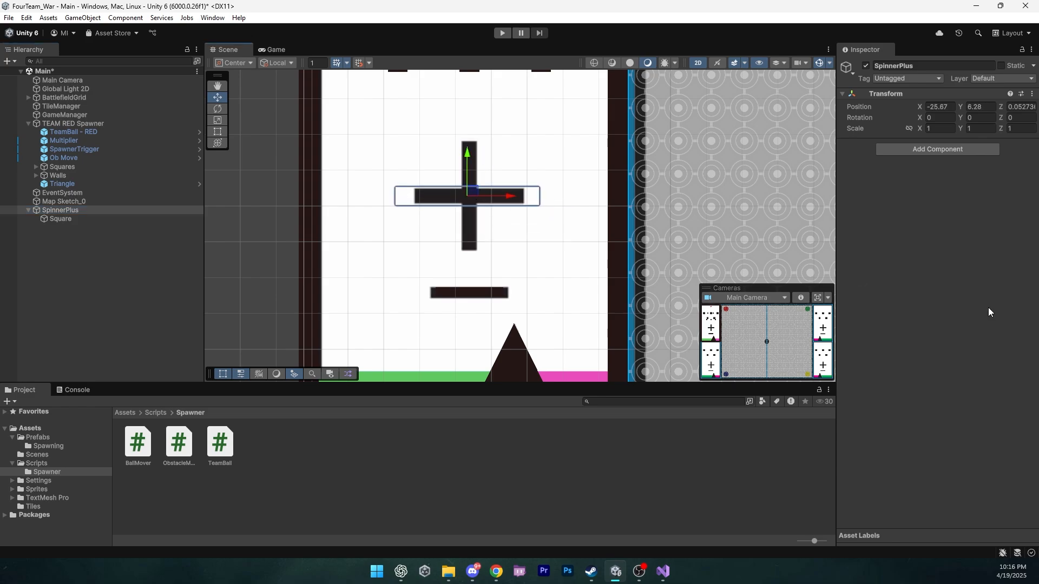
Rename the Square as Hori and add a duplicate named Verti, rotated 90 about Z to form a plus
double_click(60, 219)
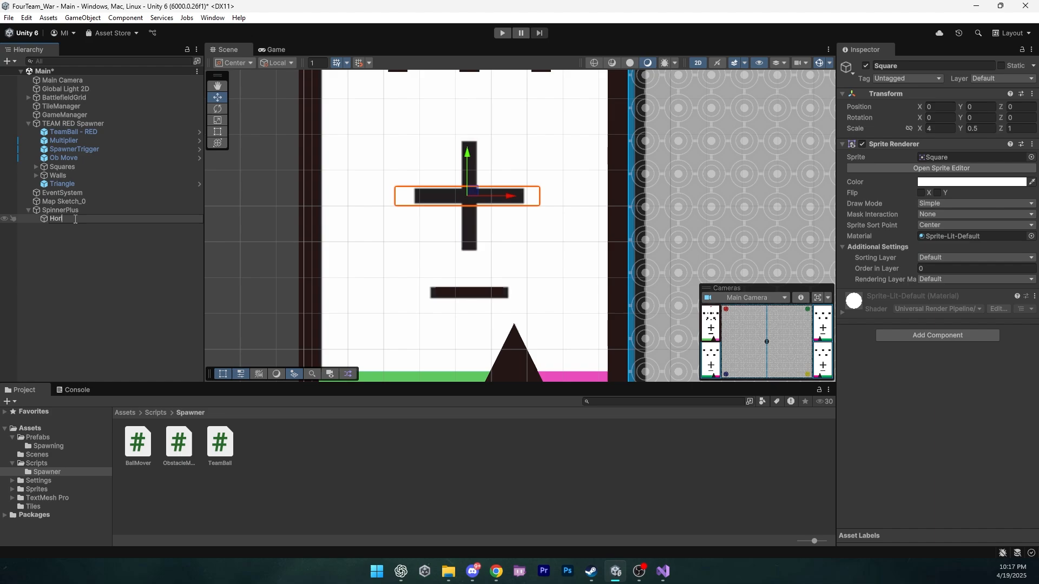
key(Return)
key(ctrl+d)
click(69, 228)
text(V)
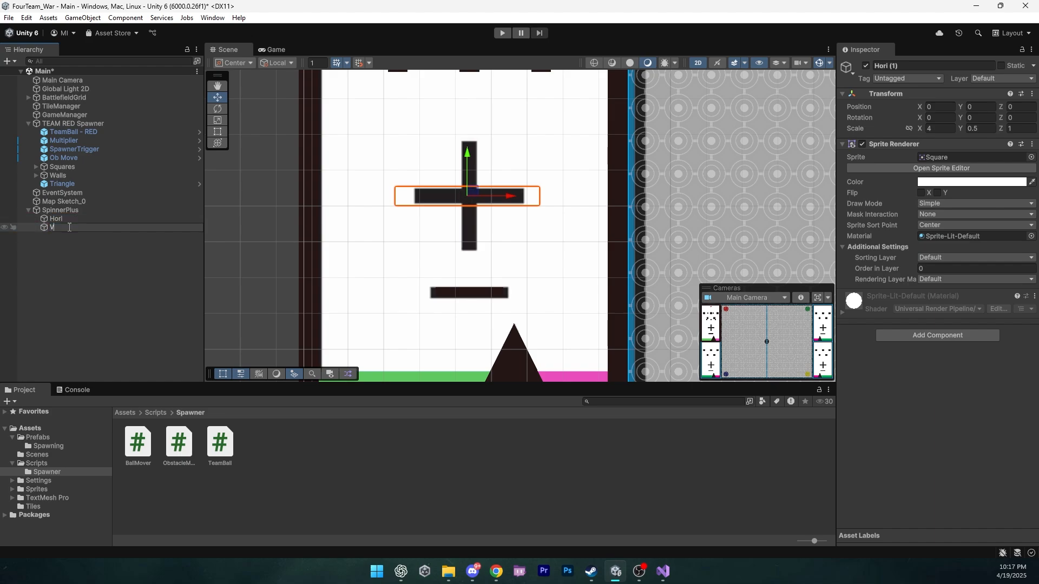
text(erti)
drag(1001, 117, 216, 180)
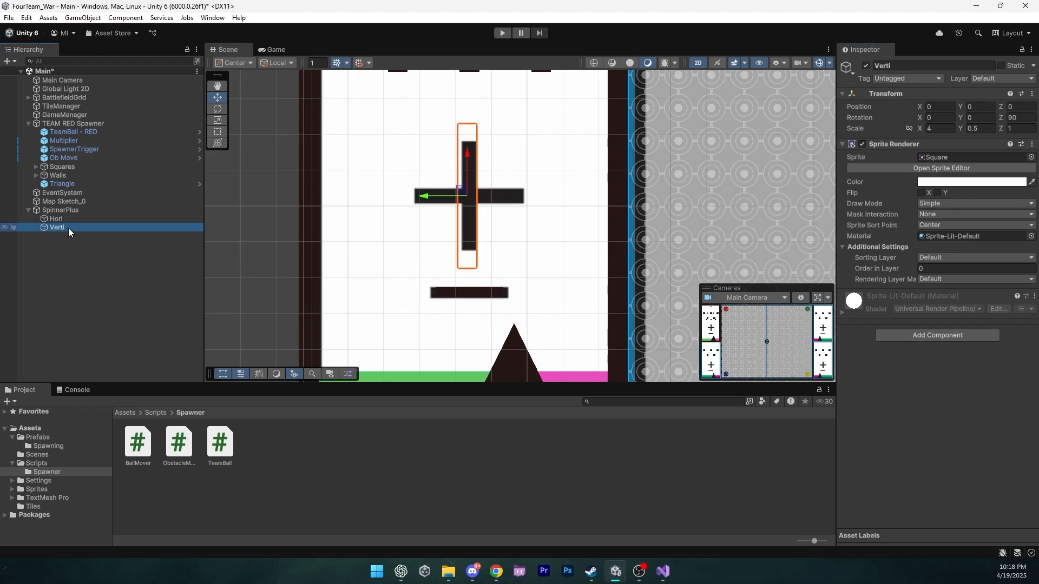
Lower the Order in Layer of Map Sketch_0 so it sits behind the spinner
click(74, 202)
drag(912, 269, 908, 271)
Create a MonoBehaviour script named Spinner2D in the Scripts/Spawner folder
right_click(378, 464)
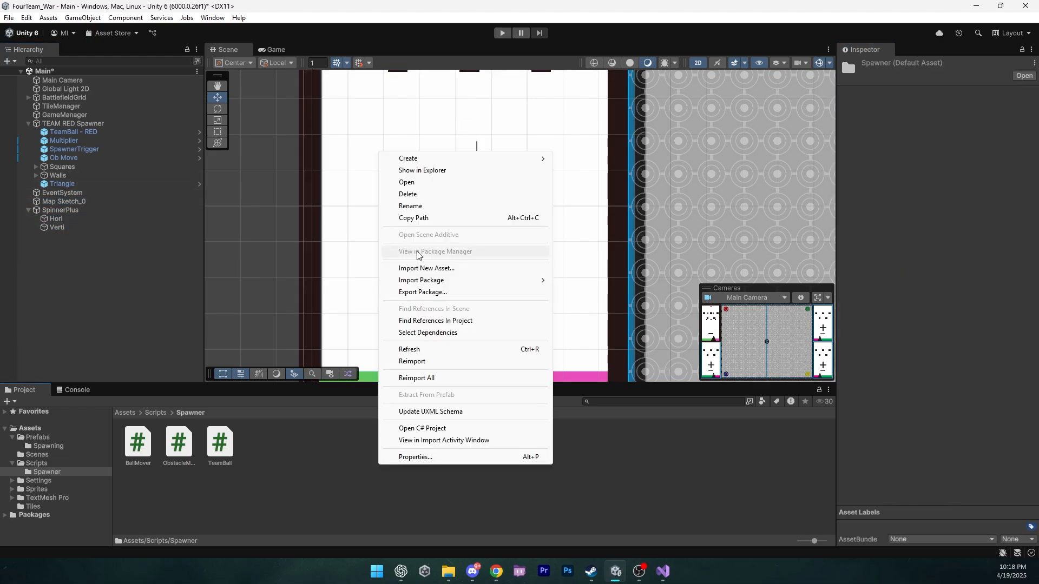
mouse_move(408, 158)
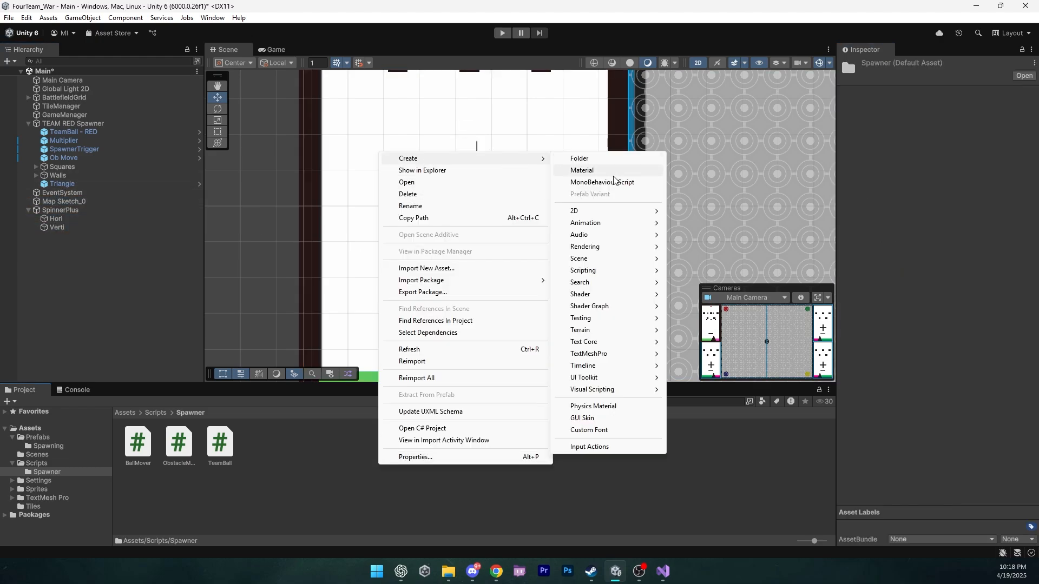
click(574, 181)
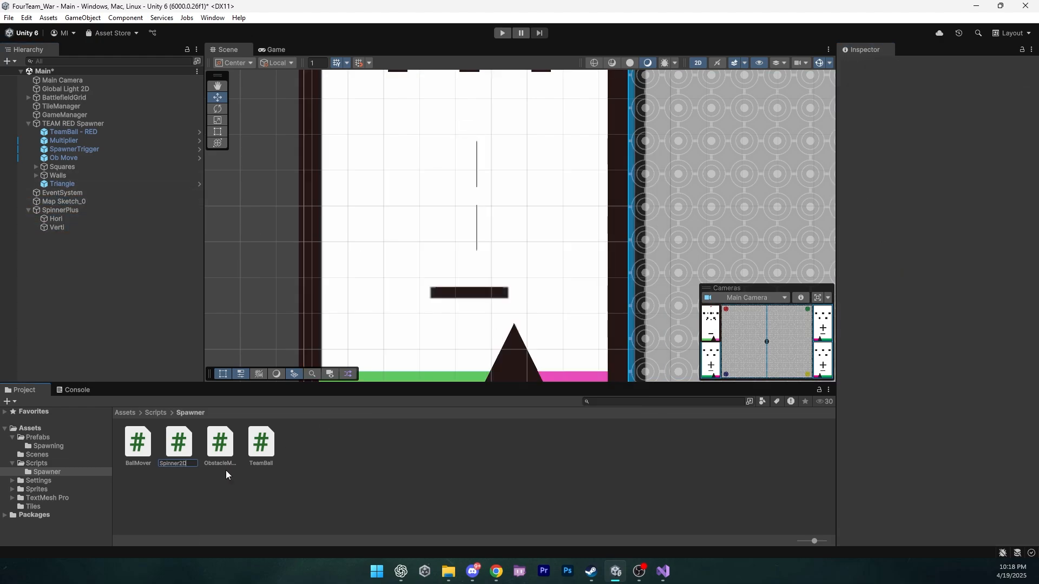
Replace the Spinner2D code with a public float spinSpeed of 180f and an Update that rotates the transform about Z by spinSpeed * Time.deltaTime, and save
double_click(220, 443)
key(ctrl+a)
text(using UnityEngine;  public class Spinner2D : MonoBehaviour {     public float spinSpeed = 180f; // Degrees per second      void Update()     {         transform.Rotate(0f, 0f, spinSpeed * Time.deltaTime);     } })
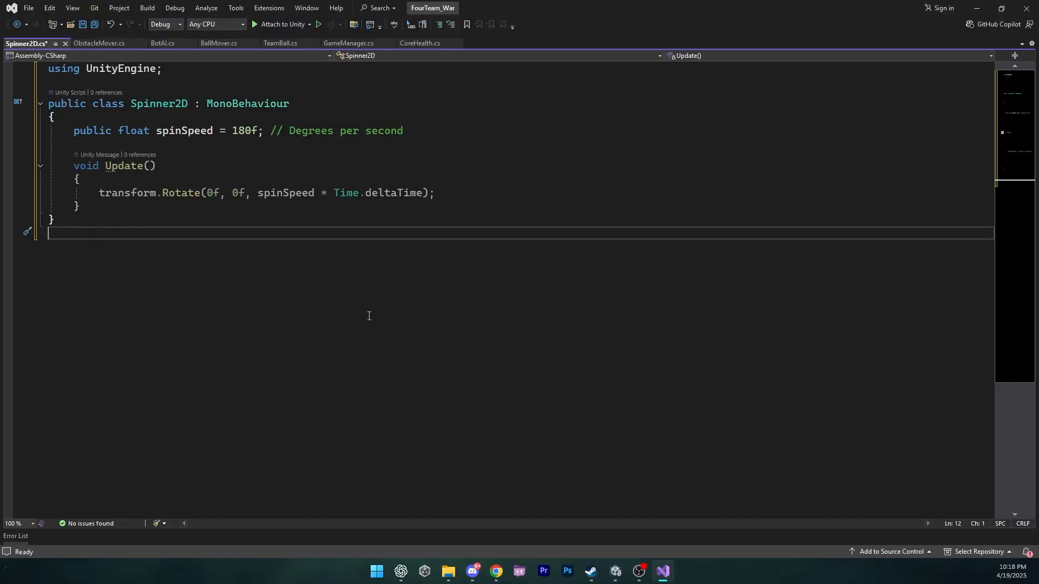
key(ctrl+s)
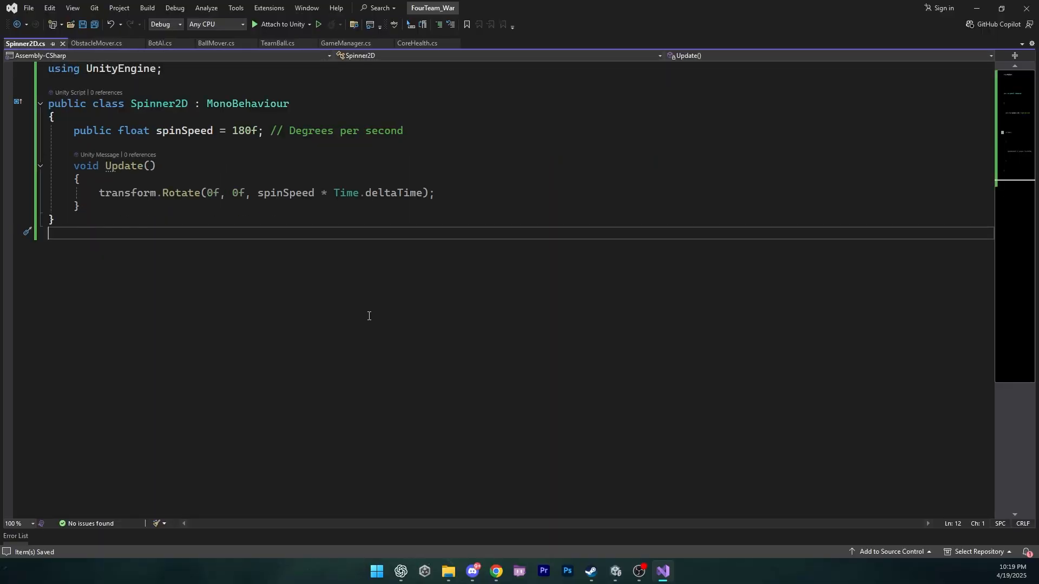
Back in Unity, copy the Wall's sprite color onto the Hori and Verti bars of SpinnerPlus
key(alt+Tab)
right_click(965, 210)
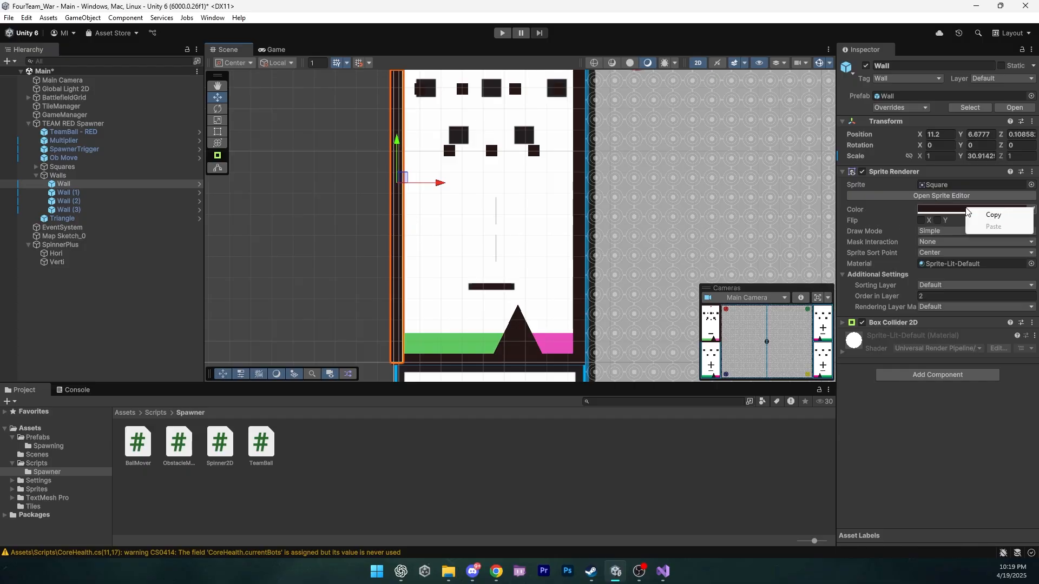
click(992, 215)
click(510, 234)
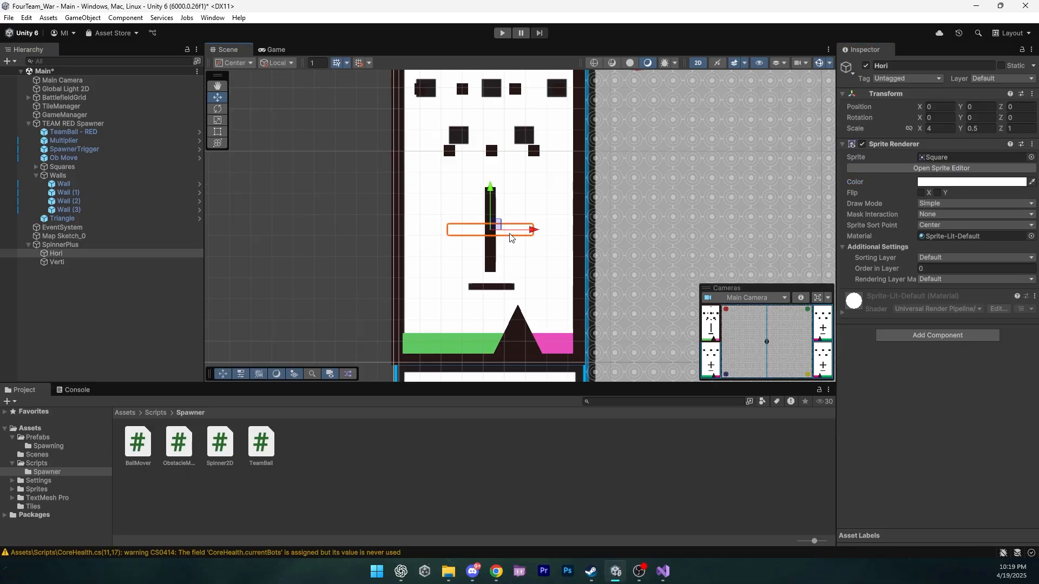
right_click(949, 183)
click(976, 208)
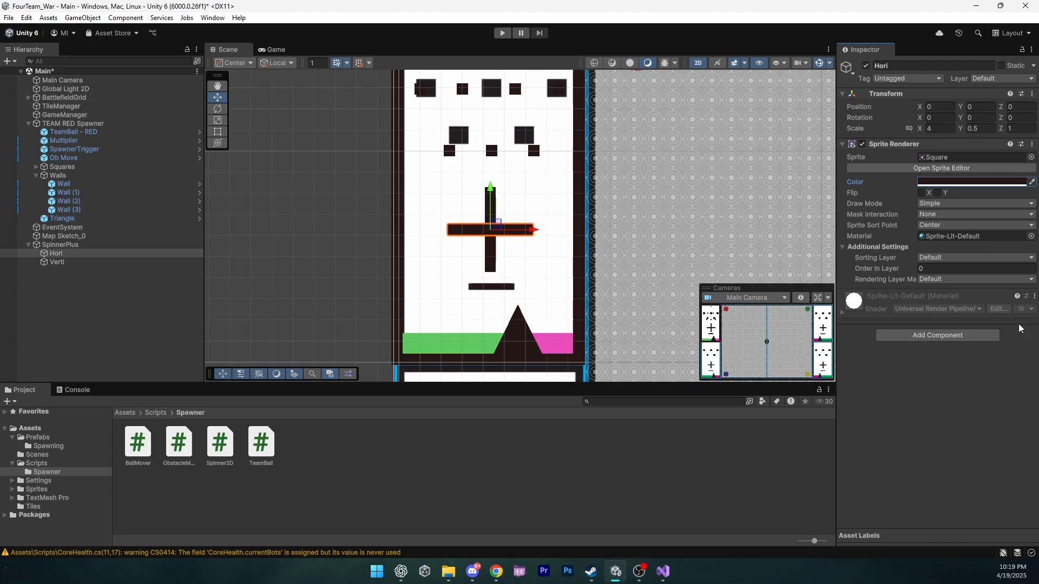
Give SpinnerPlus the Spinner2D script and a Rigidbody 2D with Body Type set to Kinematic
click(938, 187)
text(rigi)
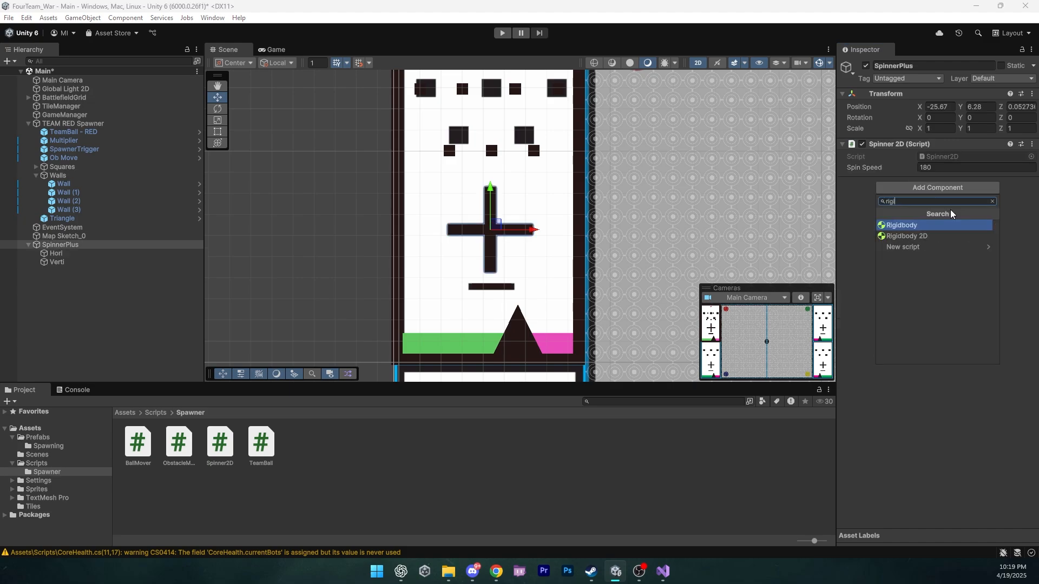
click(919, 235)
click(952, 196)
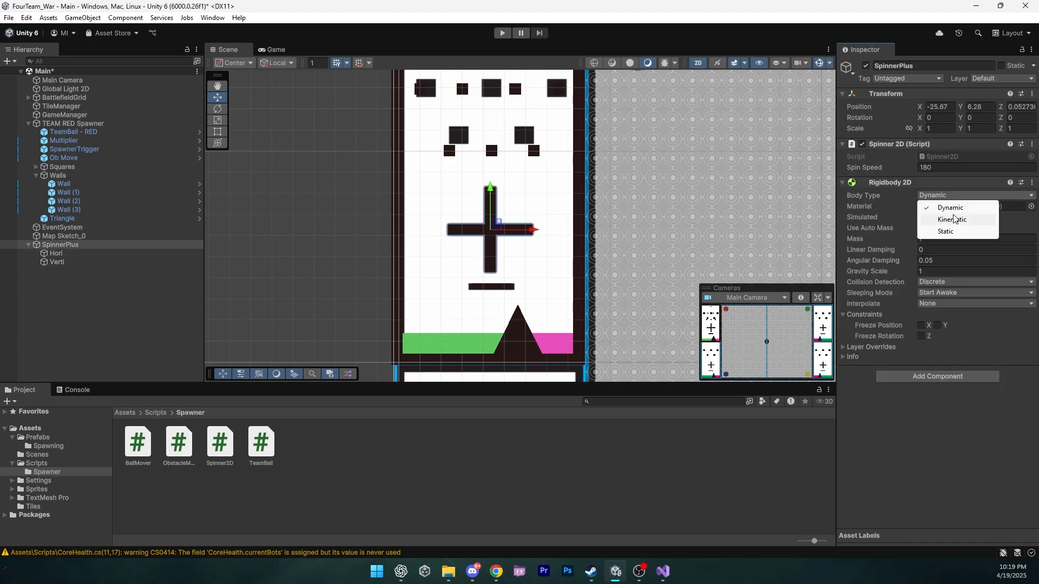
click(953, 219)
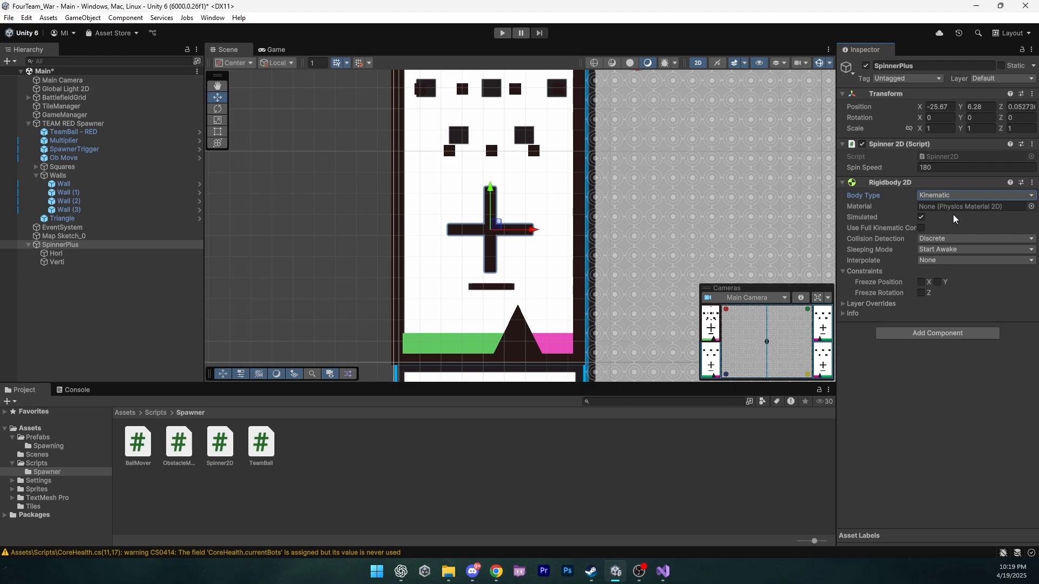
Add a Box Collider 2D to both spinner bars, Hori and Verti
click(56, 253)
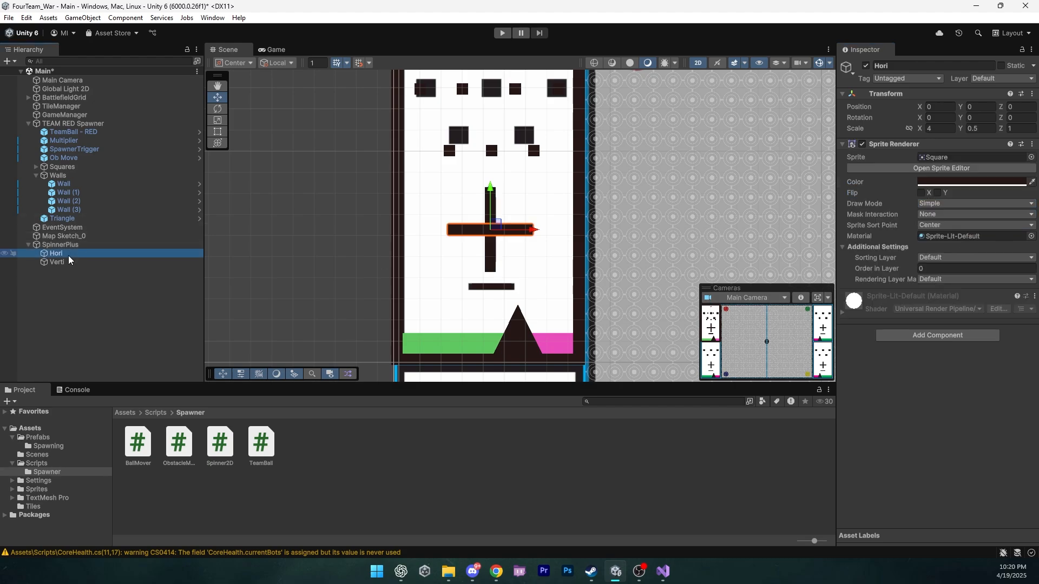
click(913, 335)
text(box)
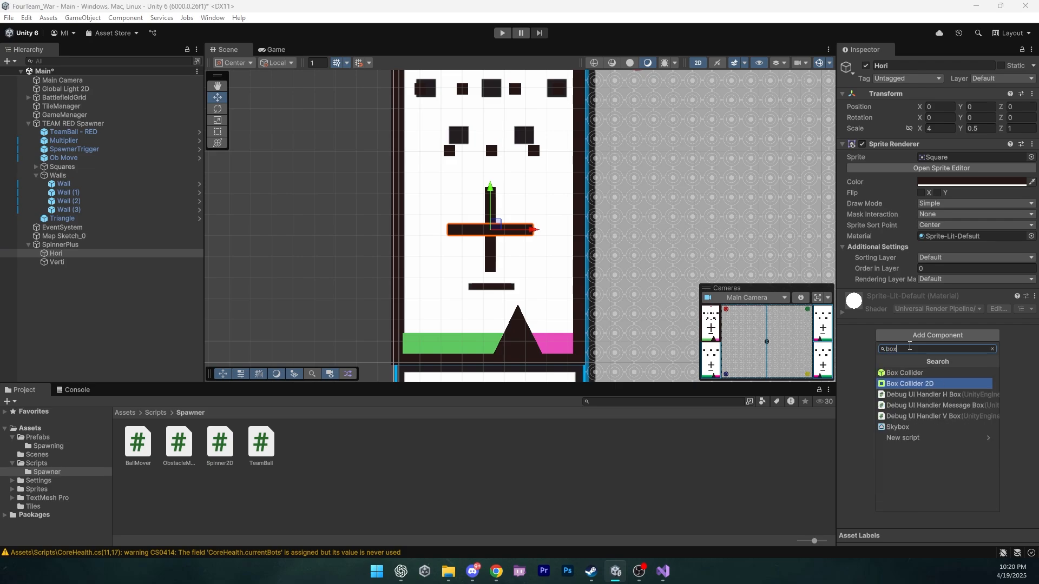
click(902, 384)
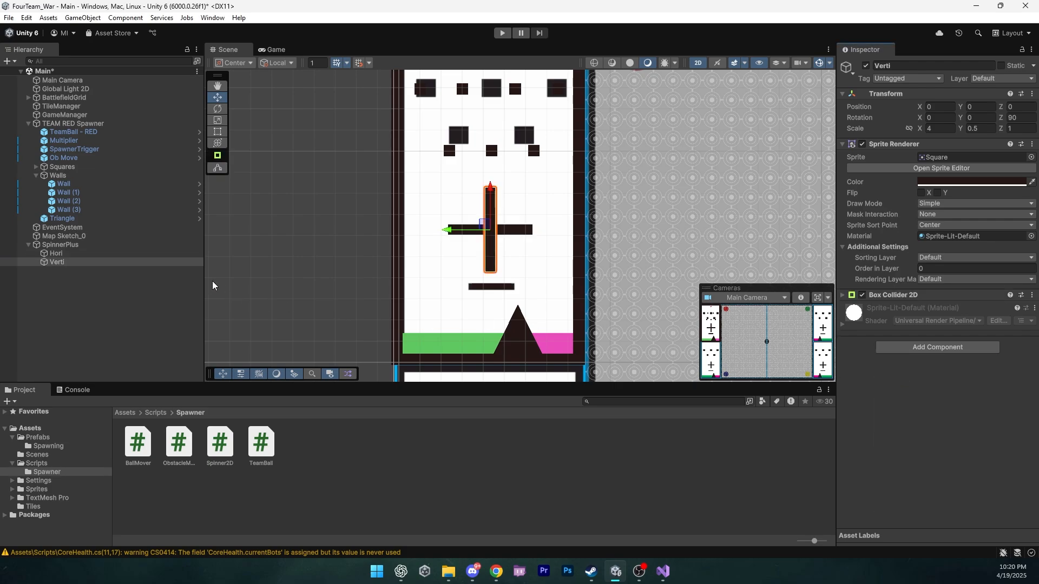
Playtest the spinner, stop the run, and save SpinnerPlus as a prefab in the Prefabs/Spawning folder
click(59, 245)
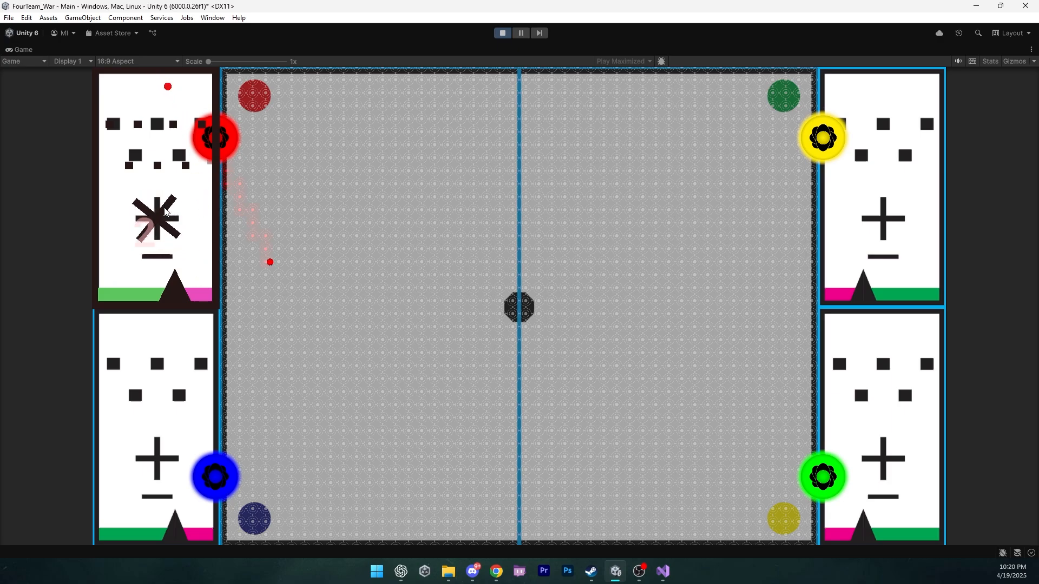
key(ctrl+p)
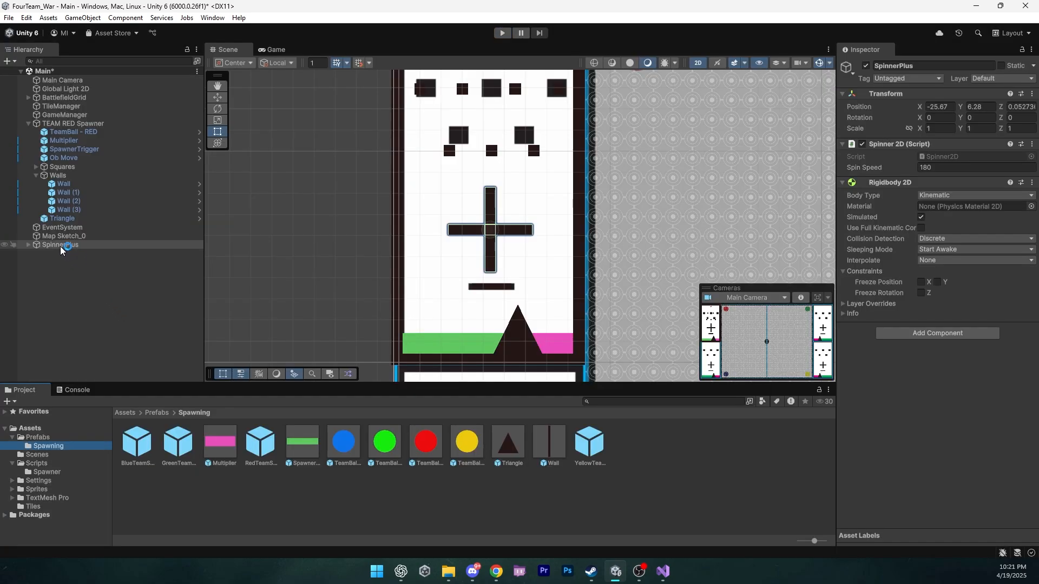
drag(61, 249, 349, 499)
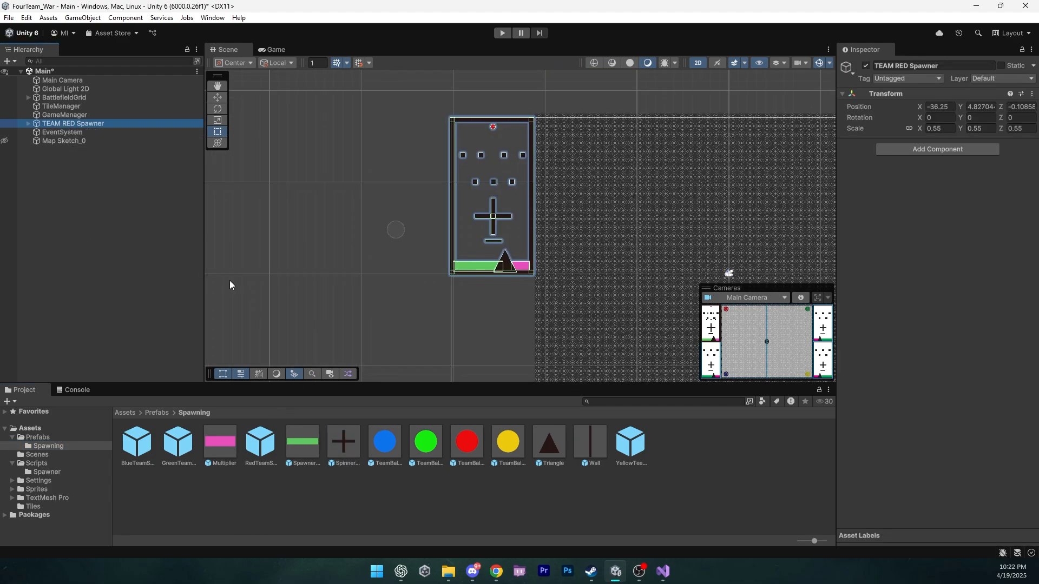
Duplicate TEAM RED Spawner, rename the copy TEAM BLUE Spawner and place it directly below the original
scroll(451, 294, down, 3)
middle_drag(470, 313, 455, 256)
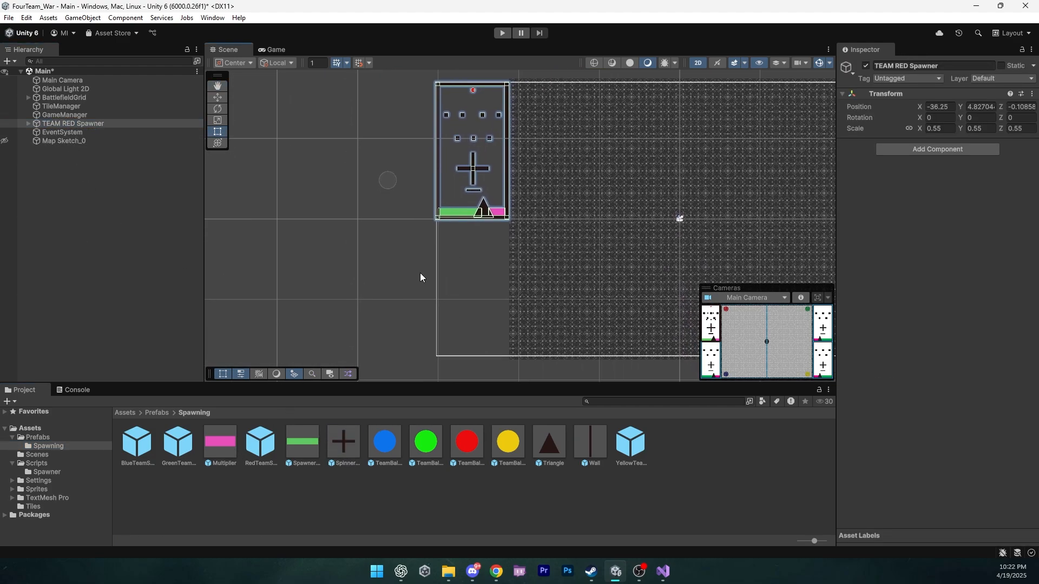
key(ctrl+d)
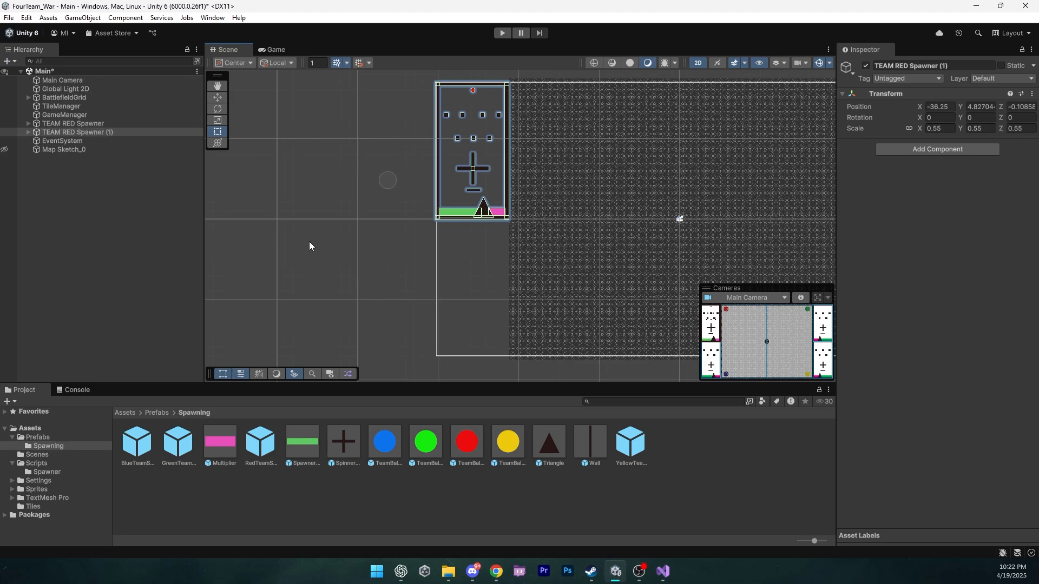
double_click(900, 66)
text(BLU)
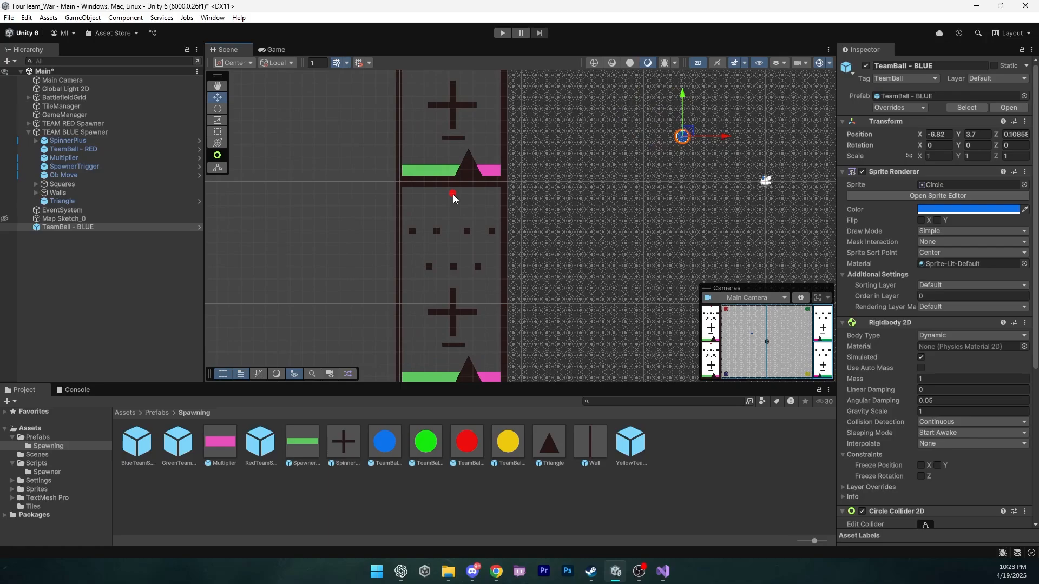
Replace TeamBall - RED inside TEAM BLUE Spawner with TeamBall - BLUE, giving it the red ball's world transform
click(453, 195)
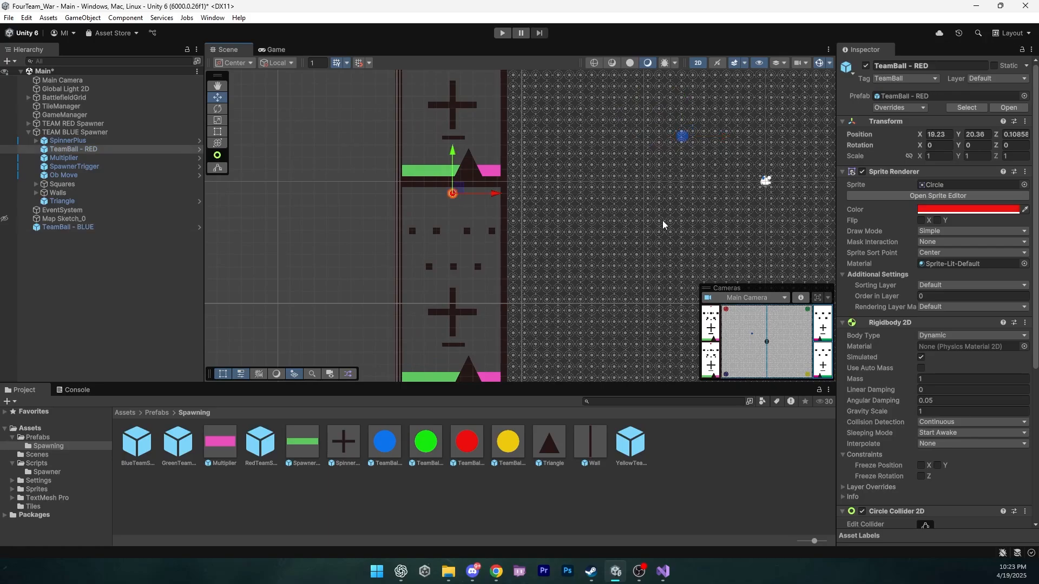
click(1024, 122)
mouse_move(939, 212)
click(861, 252)
drag(65, 227, 66, 151)
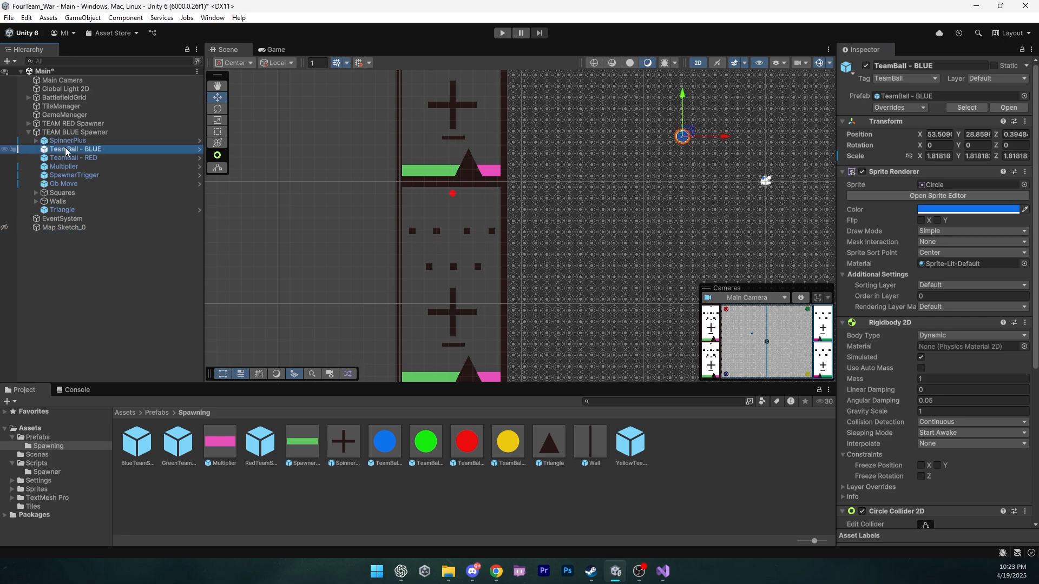
click(1024, 121)
mouse_move(955, 238)
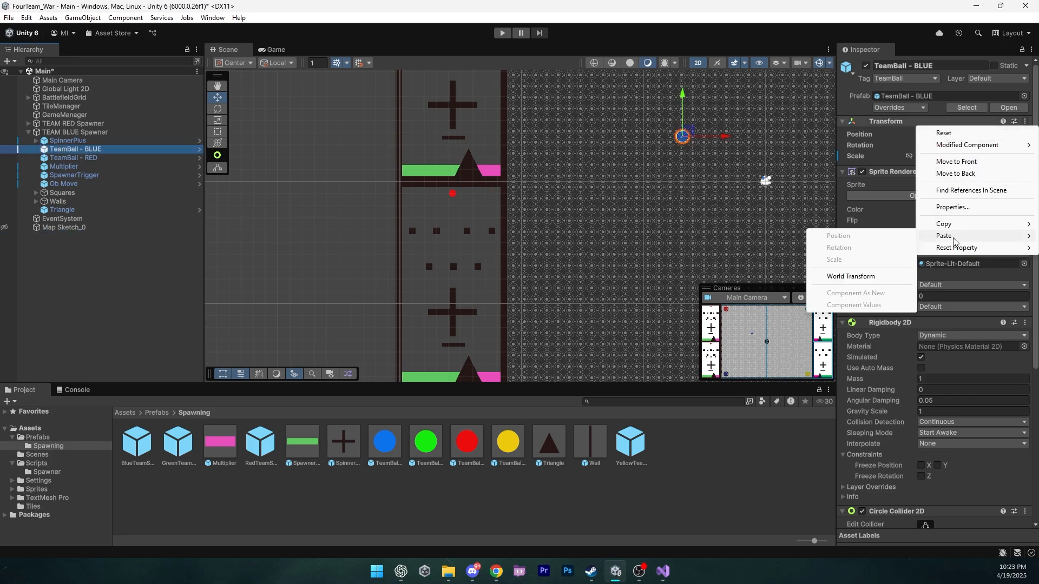
click(829, 277)
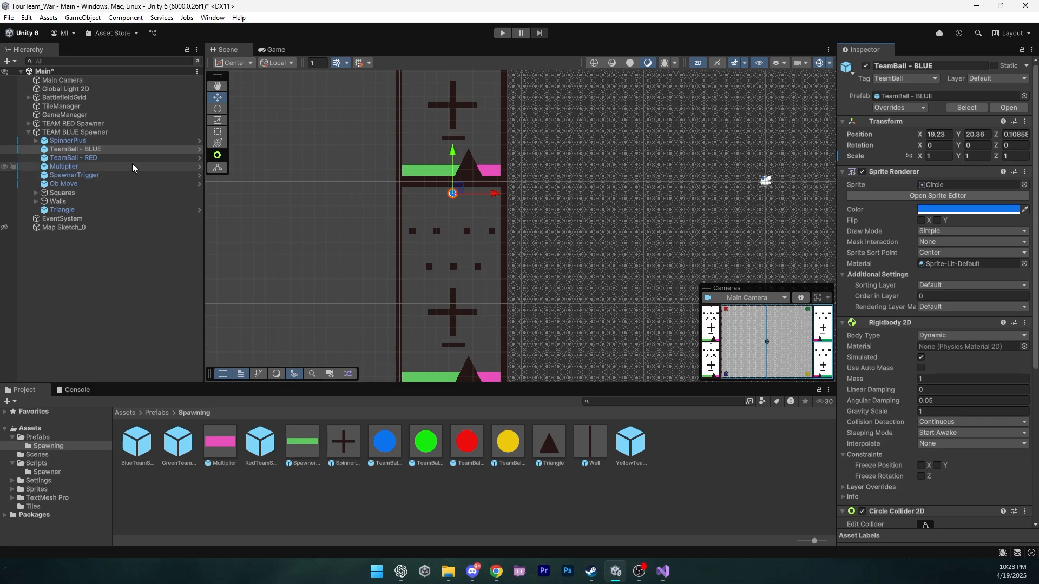
click(74, 159)
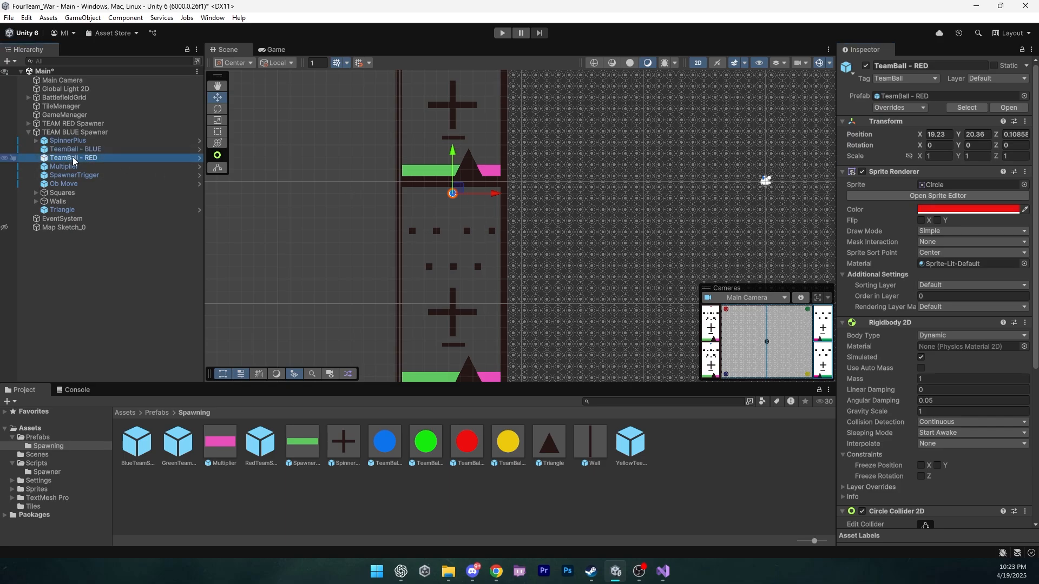
key(Delete)
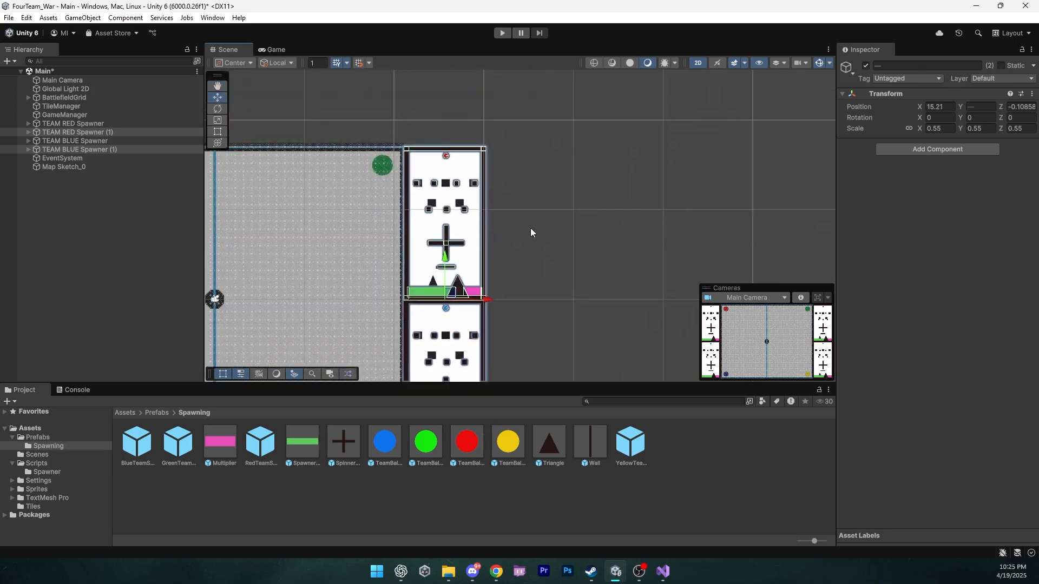
Run the game briefly to check how the four spawners behave, and stop it
click(502, 33)
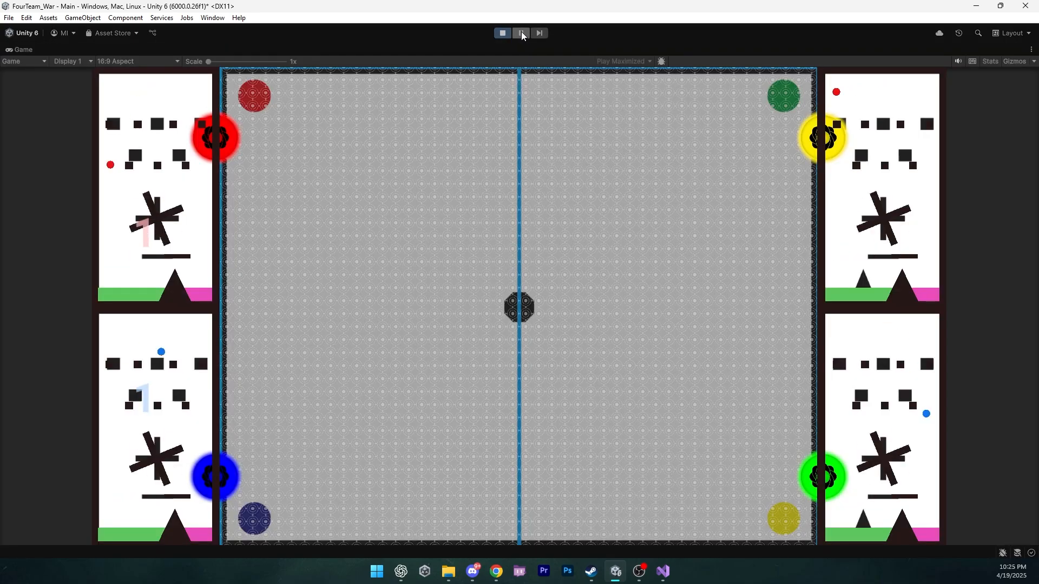
click(502, 33)
In TEAM RED Spawner (1), replace TeamBall - RED with TeamBall - YELLOW at the same world transform and rename the spawner TEAM YELLOW Spawner
drag(507, 442, 80, 145)
click(73, 157)
right_click(913, 124)
click(84, 159)
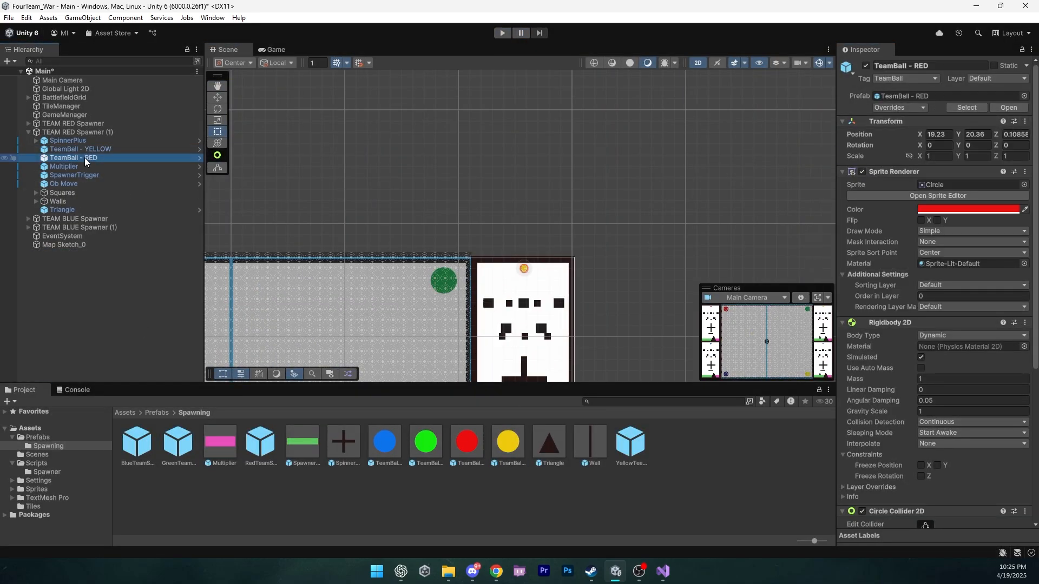
key(Delete)
click(105, 134)
text(YELLOW)
click(28, 132)
In TEAM BLUE Spawner (1), replace TeamBall - BLUE with TeamBall - GREEN at the same world transform and rename the spawner TEAM GREEN Spawner
mouse_move(425, 442)
mouse_down()
mouse_move(76, 243)
mouse_move(77, 163)
mouse_up()
right_click(914, 123)
click(869, 278)
key(Delete)
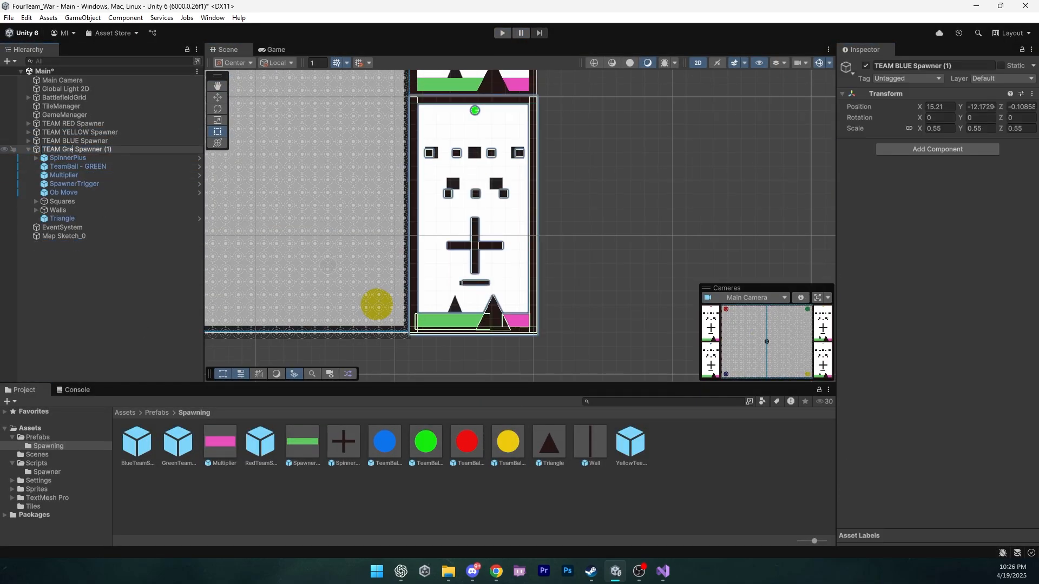
text(GREEN)
key(Return)
click(28, 149)
Show the Game view and deactivate the Map Sketch_0 object
click(276, 50)
click(63, 167)
click(980, 182)
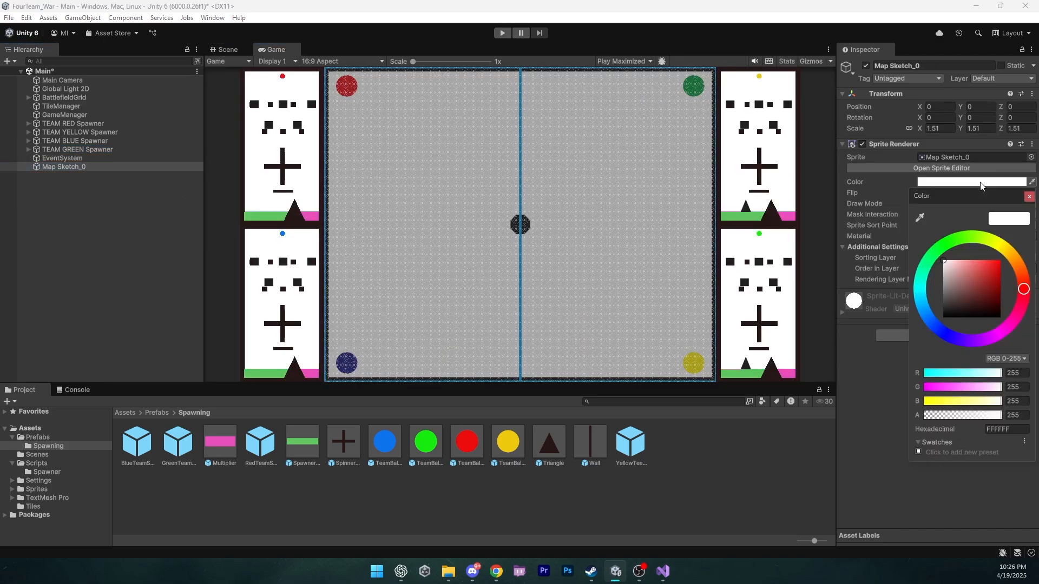
click(866, 66)
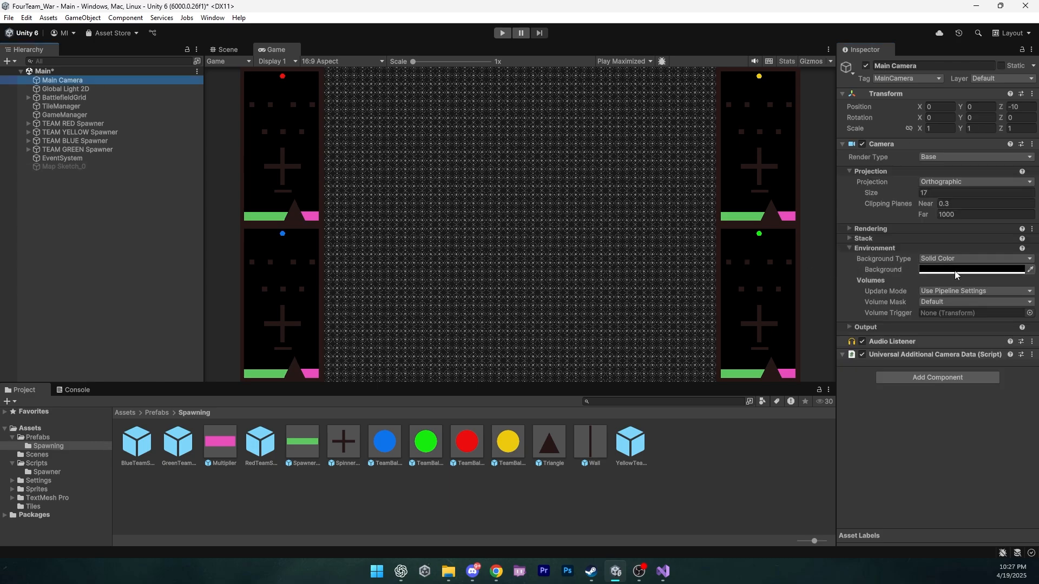
Set the Main Camera's background color to white, FFFFFF
click(954, 271)
drag(952, 343, 890, 304)
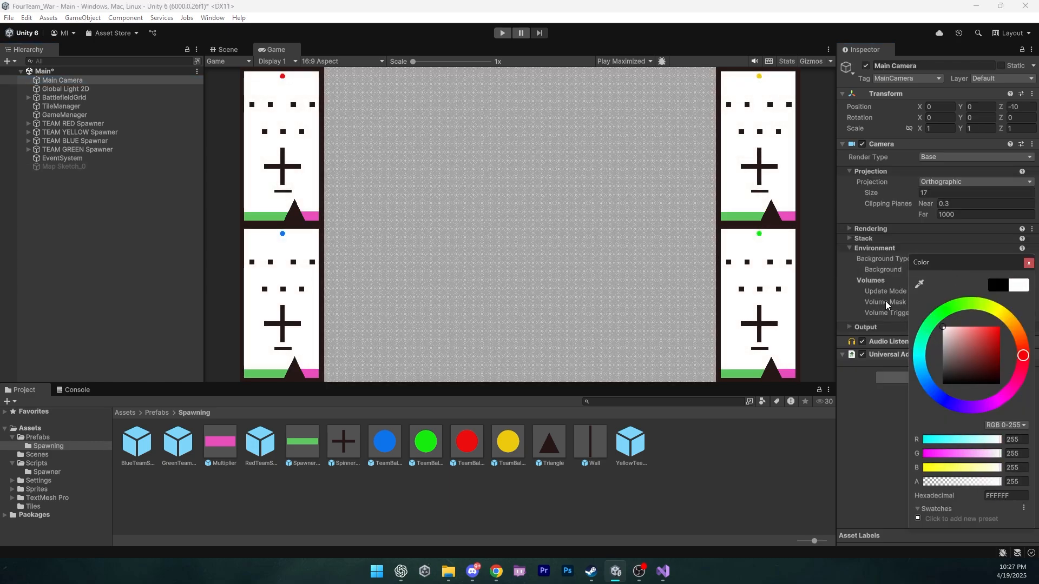
mouse_move(886, 302)
mouse_down()
mouse_move(849, 344)
mouse_move(882, 313)
mouse_up()
click(1028, 264)
Set the Tilemap color of GroundTilemap under BattlefieldGrid to grey 747474 with alpha 255
click(28, 98)
click(72, 107)
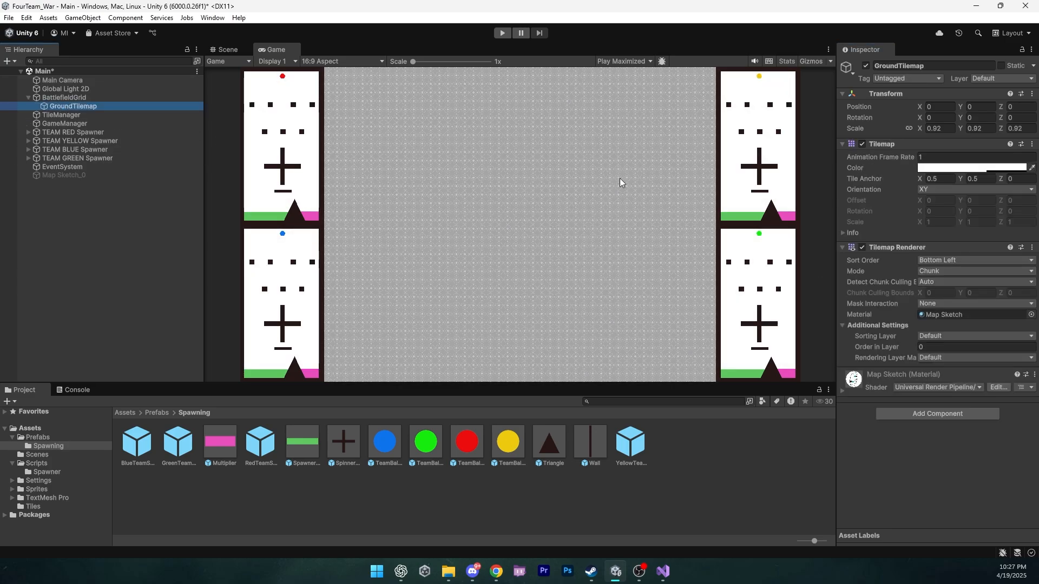
click(963, 168)
drag(977, 381, 1023, 385)
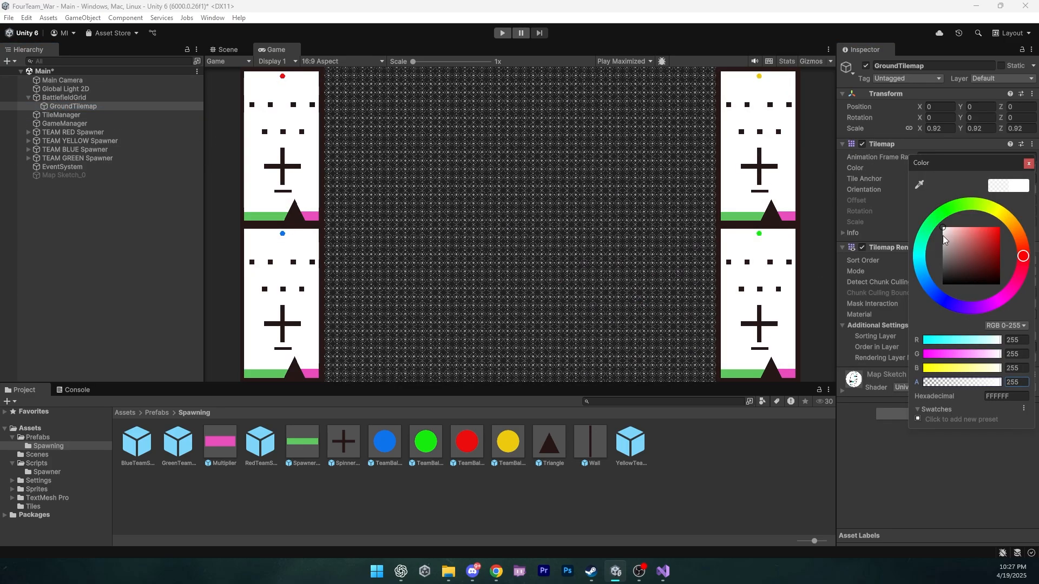
drag(942, 235, 846, 260)
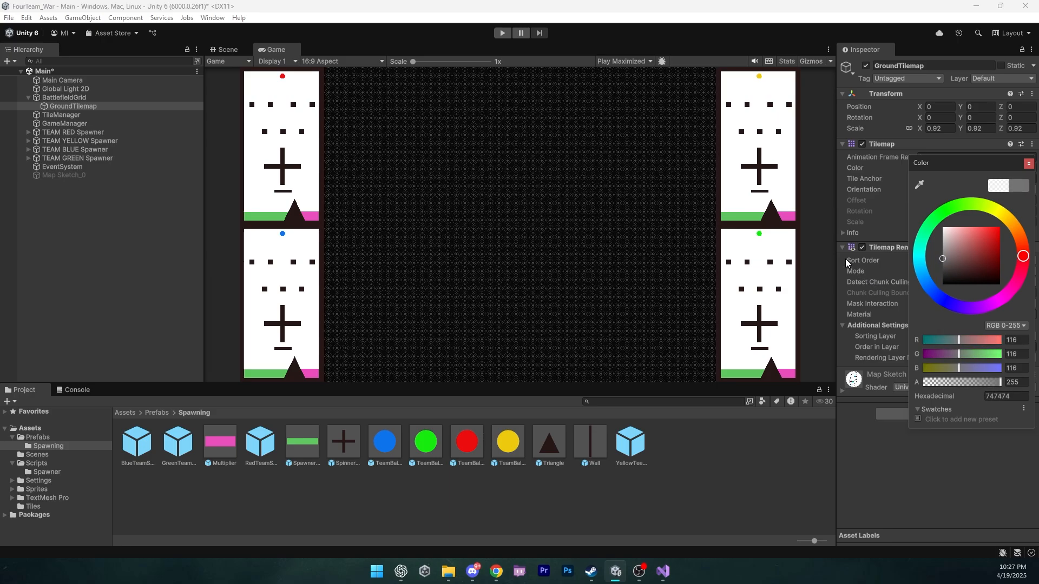
Run the game to check the recolored map and the new spawners, and stop it
key(ctrl+p)
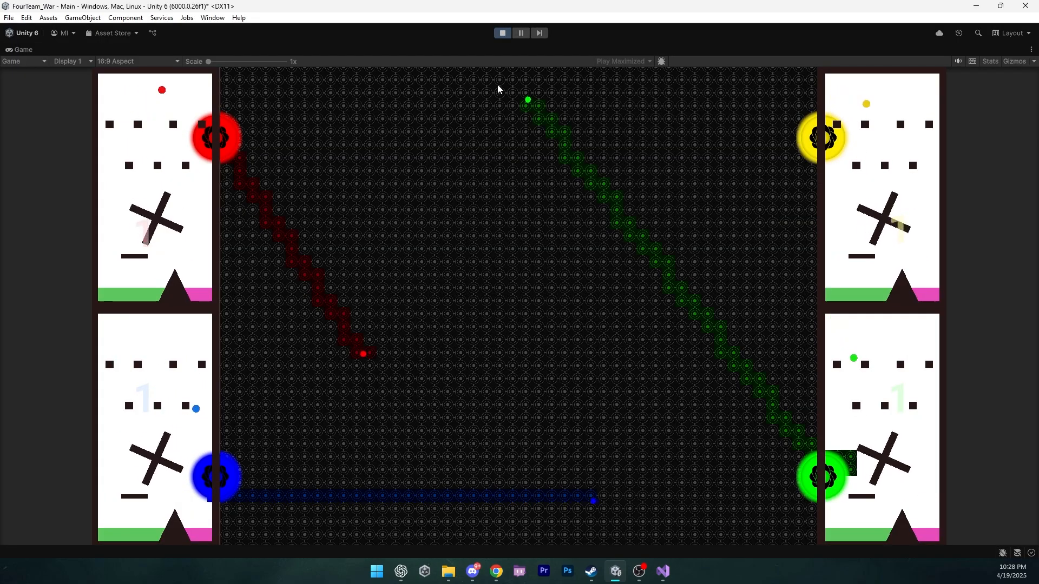
key(ctrl+p)
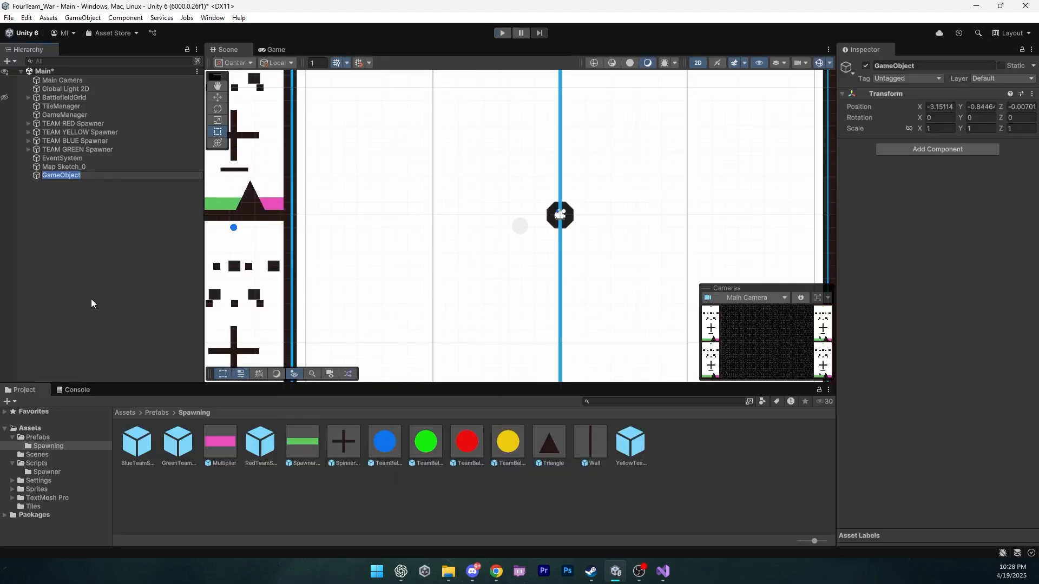
Name the new empty object Main Spinner and reset its transform to the origin
text(Main Spinner)
key(Return)
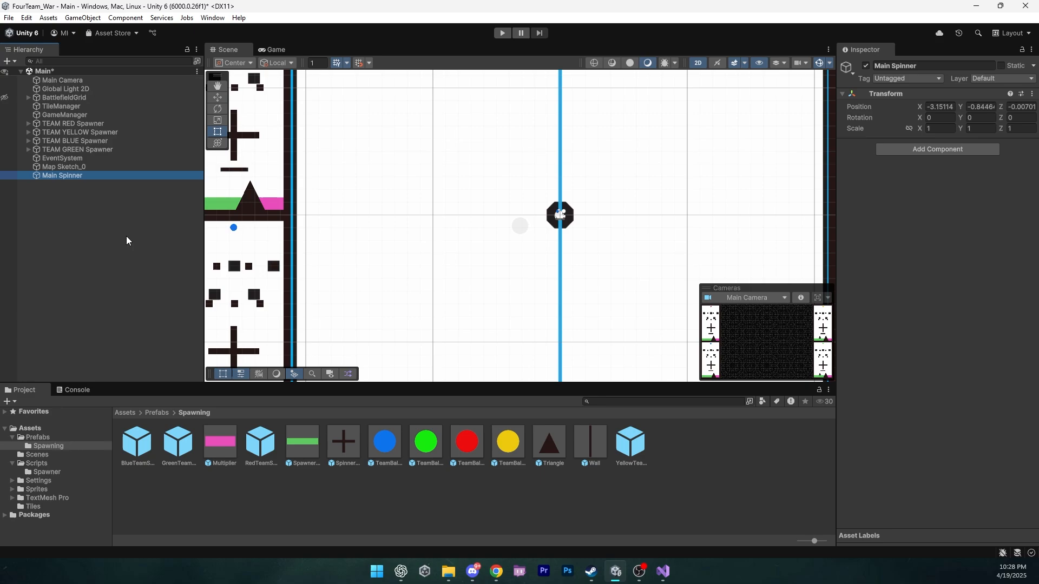
right_click(998, 95)
click(989, 108)
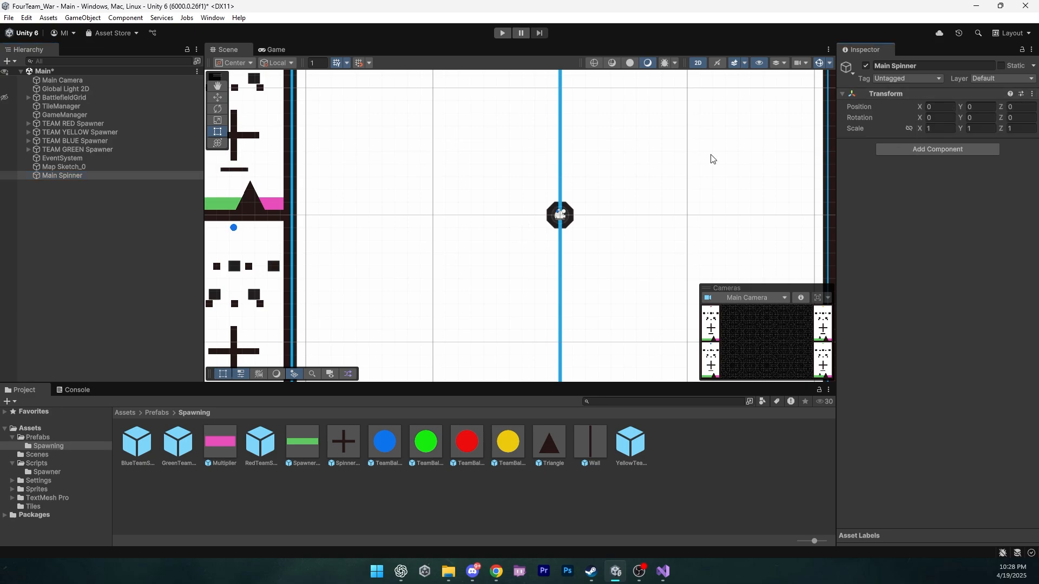
Add a Hexagon Flat Top sprite as a child of Main Spinner and scale it to 2.54 on all axes
right_click(60, 175)
mouse_move(127, 357)
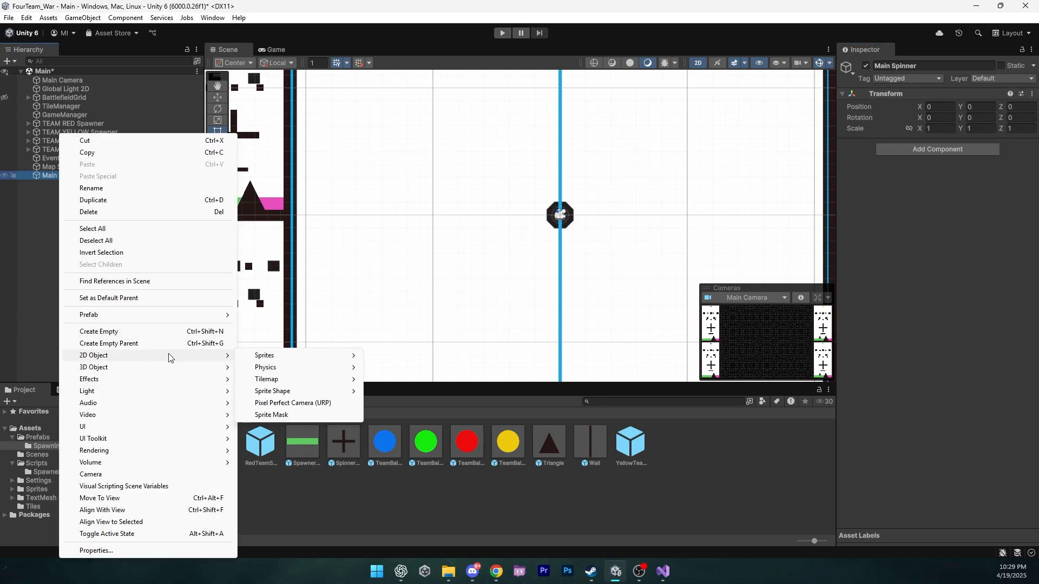
mouse_move(262, 357)
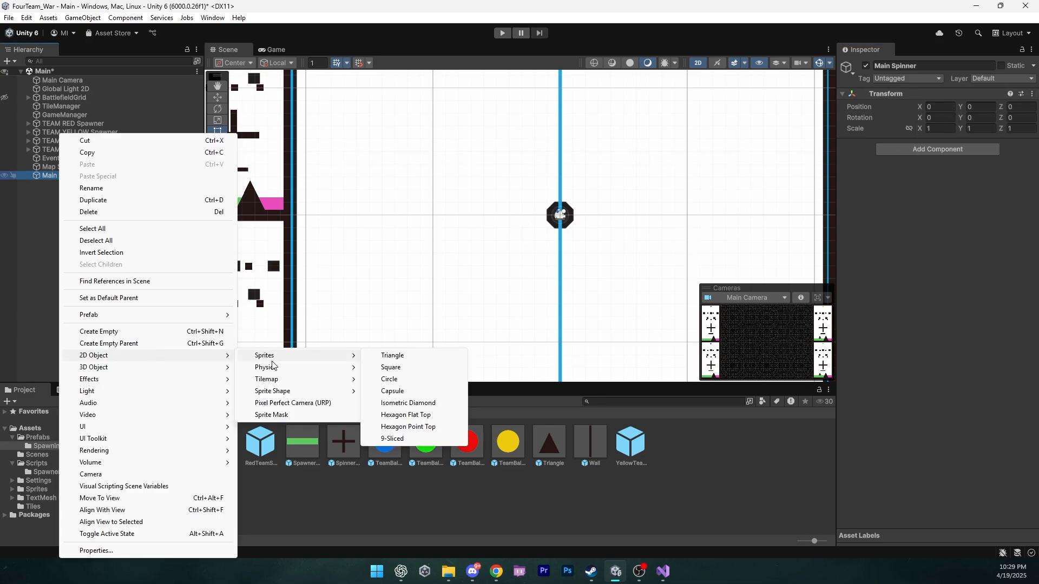
click(418, 415)
drag(920, 129, 951, 129)
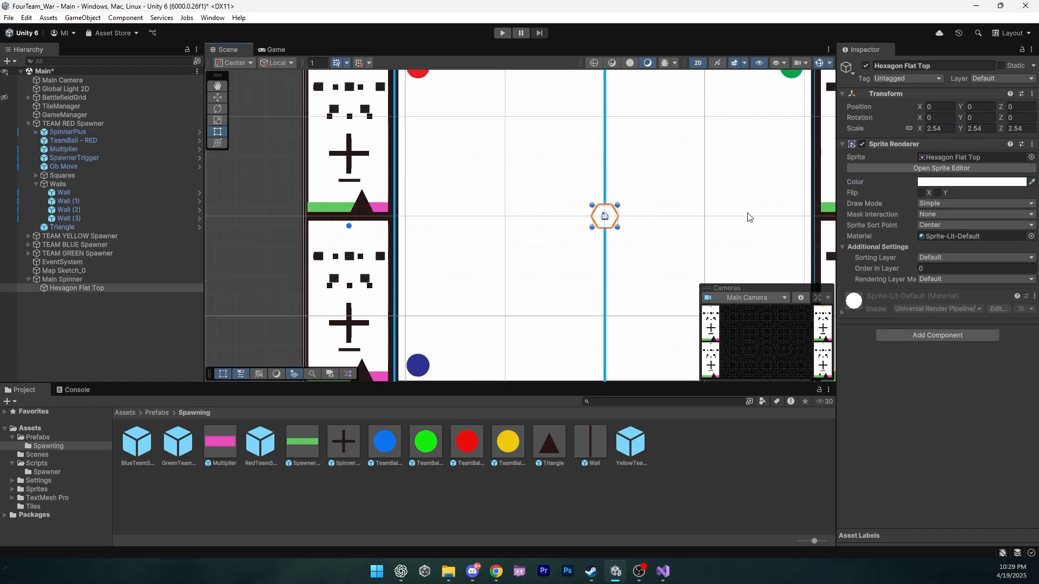
Paste the dark brown color 261816 onto the hexagon sprite and add an Edge Collider 2D to it
right_click(963, 182)
click(979, 201)
click(937, 335)
click(892, 440)
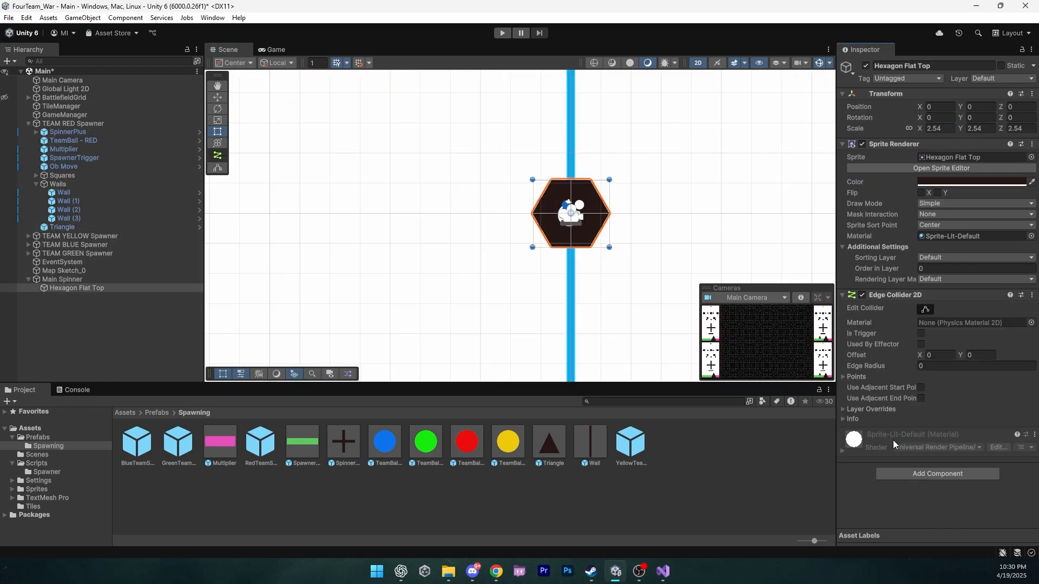
Edit the hexagon's edge collider so that its points trace all six corners of the sprite's outline
click(926, 309)
scroll(565, 184, up, 5)
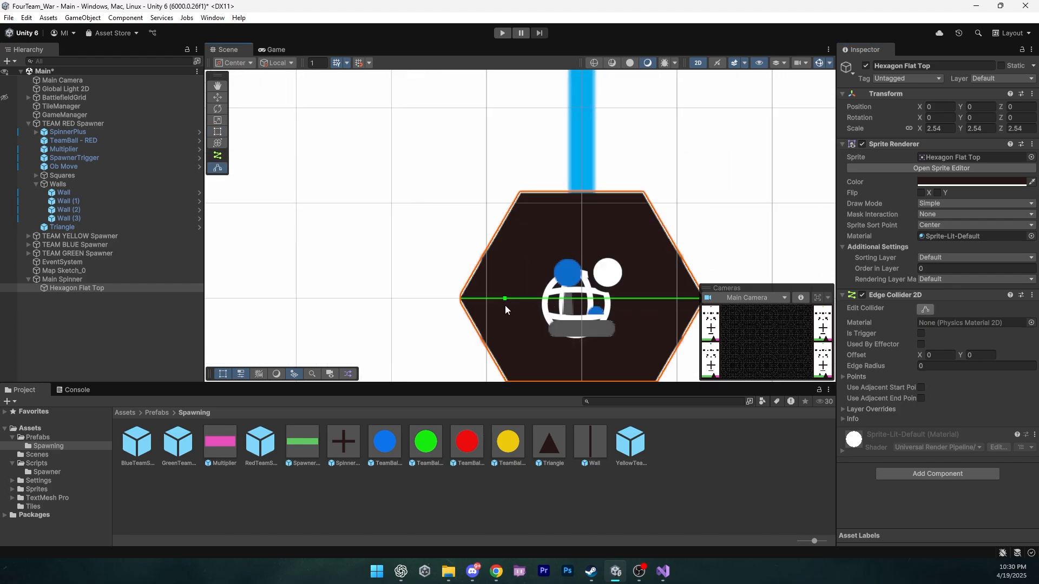
drag(491, 298, 521, 193)
drag(616, 255, 643, 195)
middle_drag(697, 277, 625, 211)
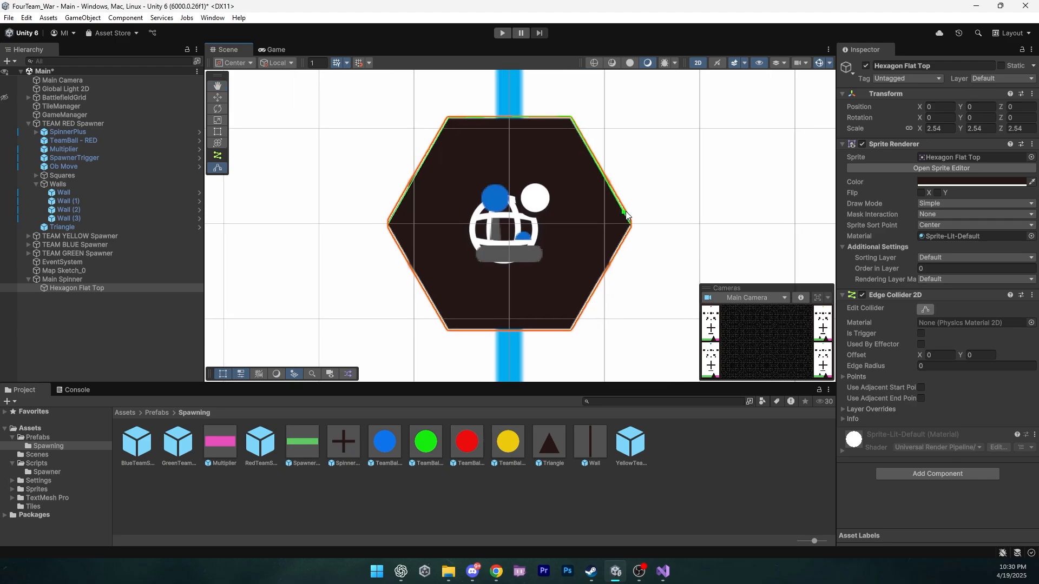
drag(626, 212, 448, 329)
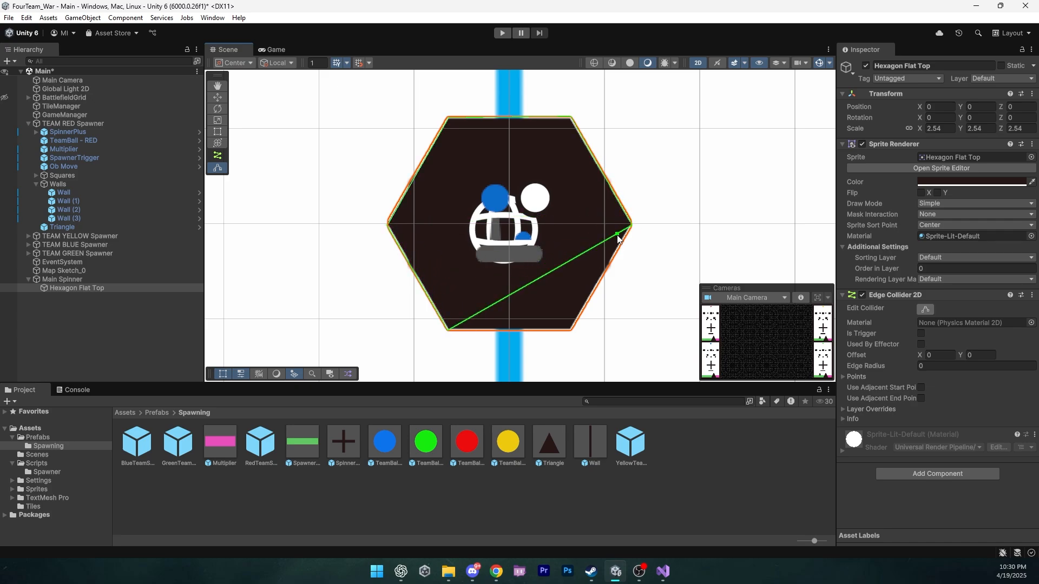
drag(619, 222, 573, 332)
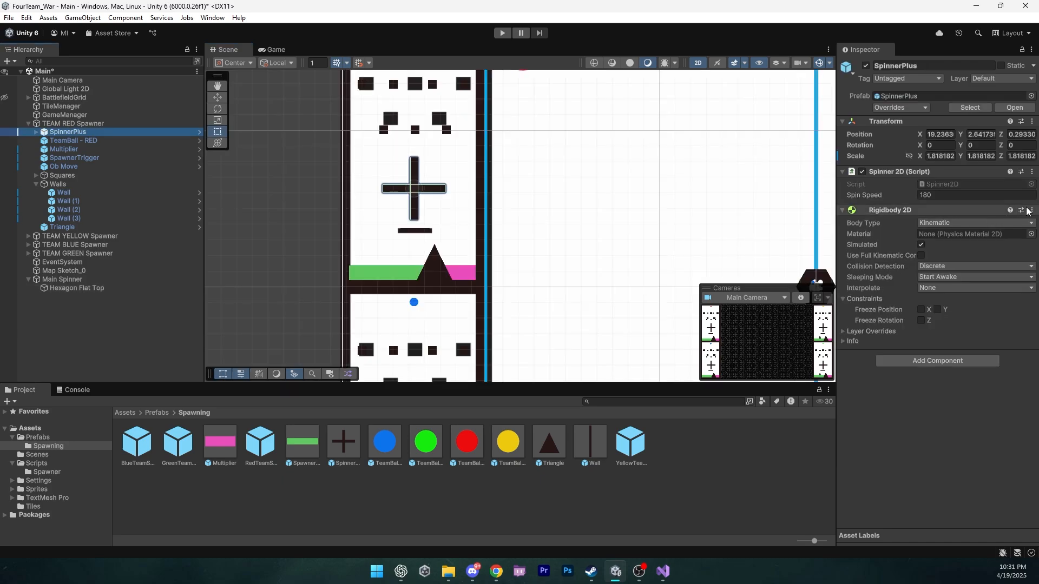
Copy the kinematic Rigidbody 2D from SpinnerPlus and paste it as a new component on Main Spinner
click(1031, 210)
click(943, 297)
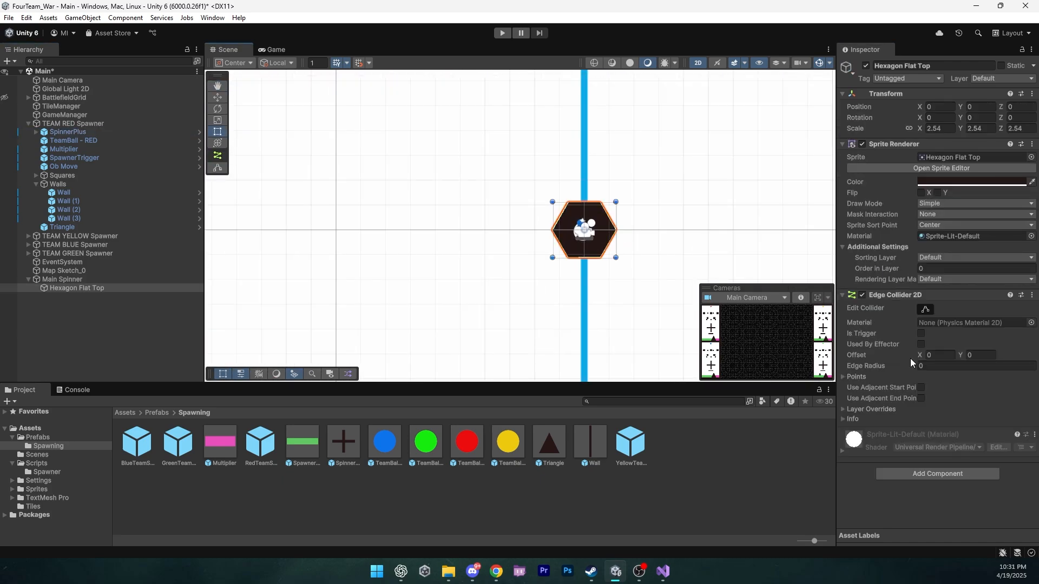
click(97, 279)
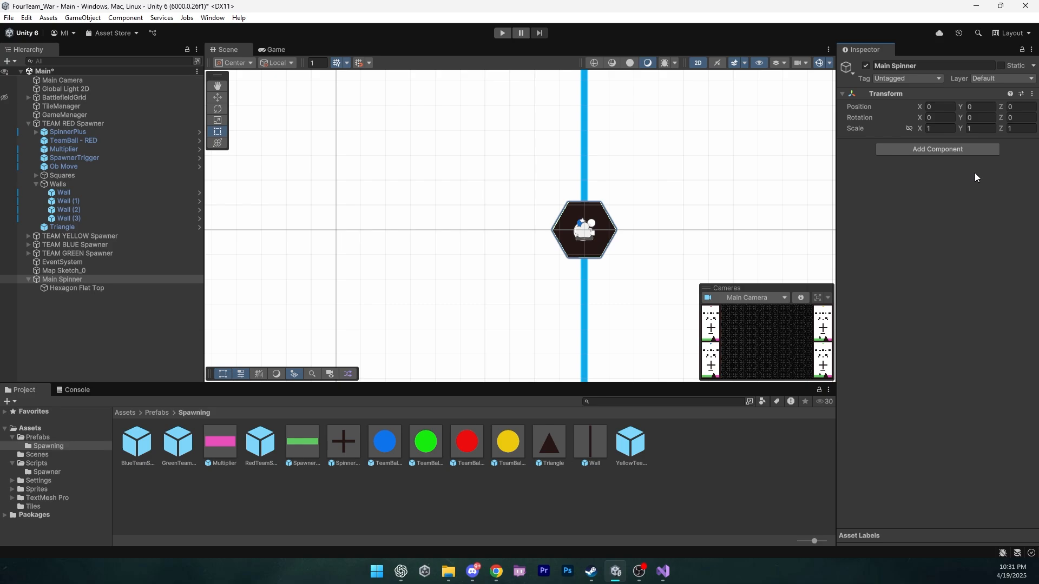
click(1031, 93)
mouse_move(954, 197)
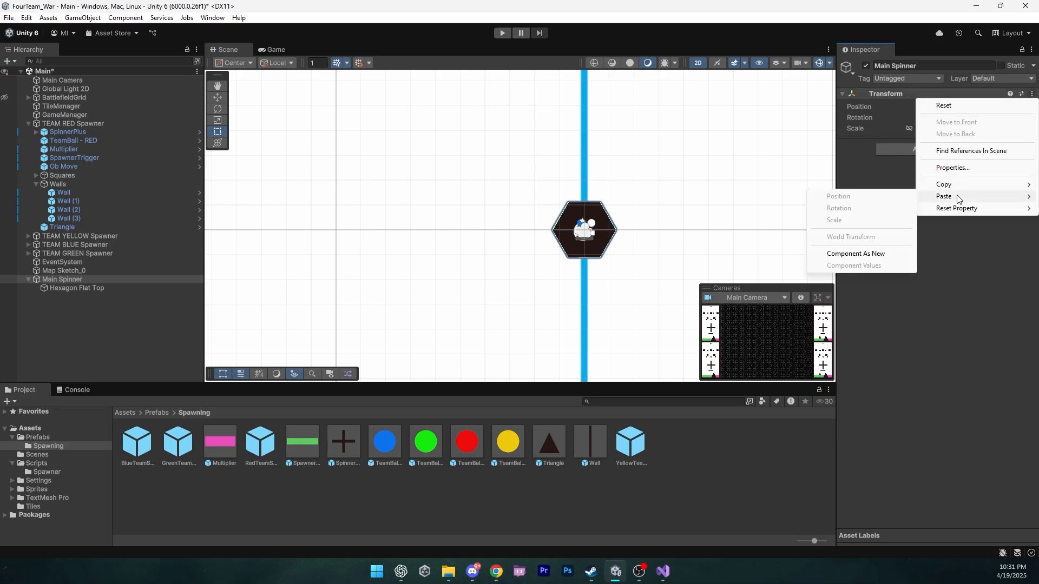
click(855, 253)
Add the Spinner2D script from the Scripts/Spawner folder to Main Spinner
click(47, 471)
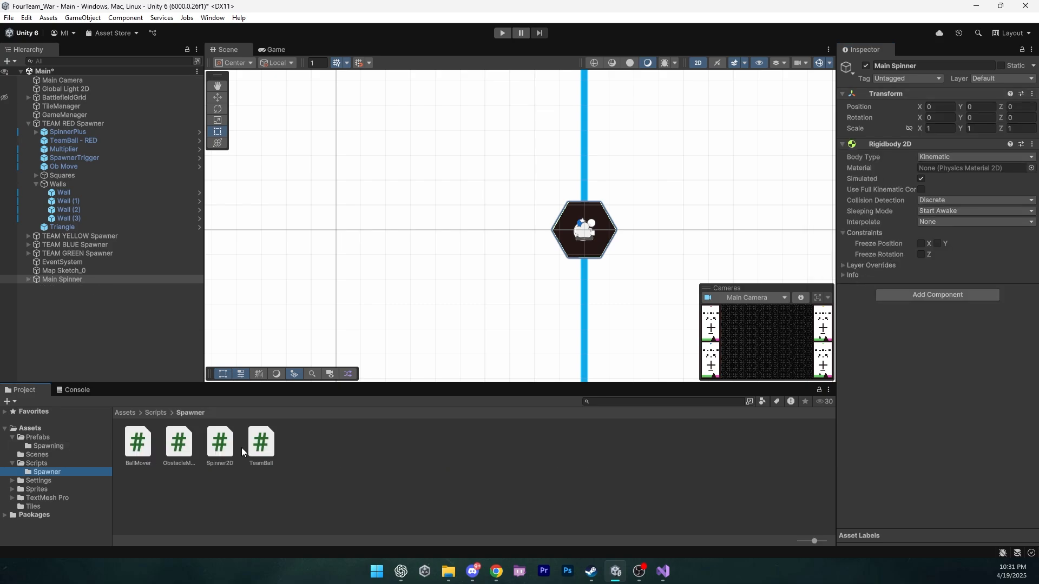
click(221, 441)
drag(733, 452, 915, 382)
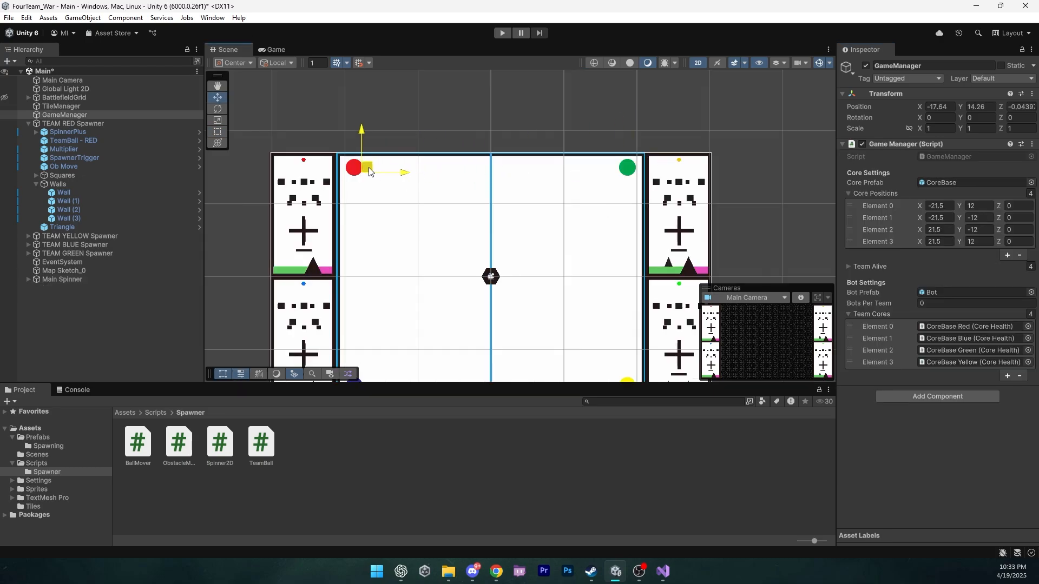
Move GameManager onto the sketch's red core circle and paste its position into Core Positions Element 0, giving -18.72, 13.78, with Z set to 0
key(w)
scroll(356, 177, up, 3)
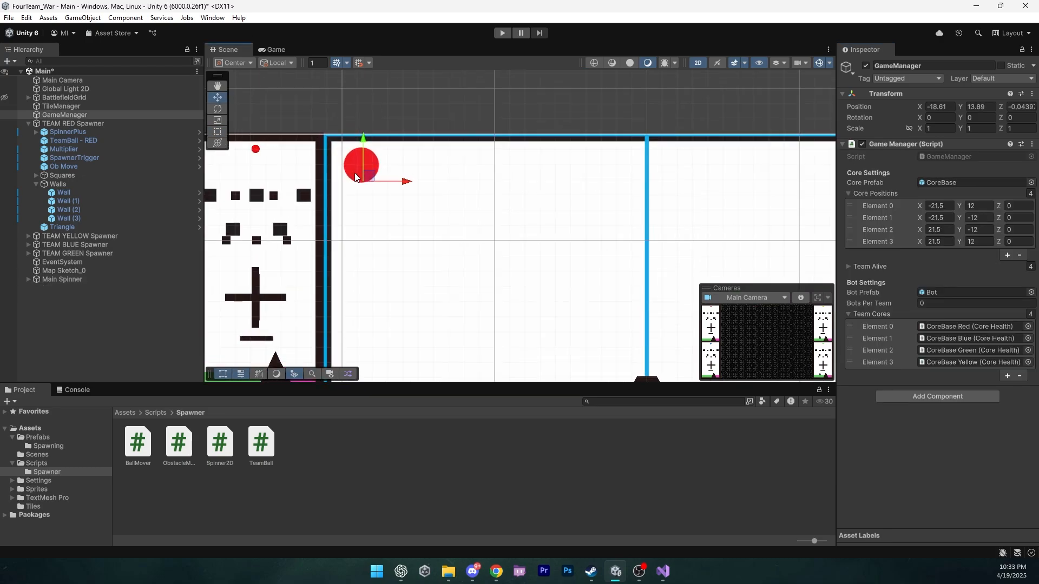
scroll(356, 177, up, 2)
mouse_move(396, 209)
mouse_down()
mouse_move(408, 213)
mouse_move(383, 223)
mouse_up()
right_click(876, 107)
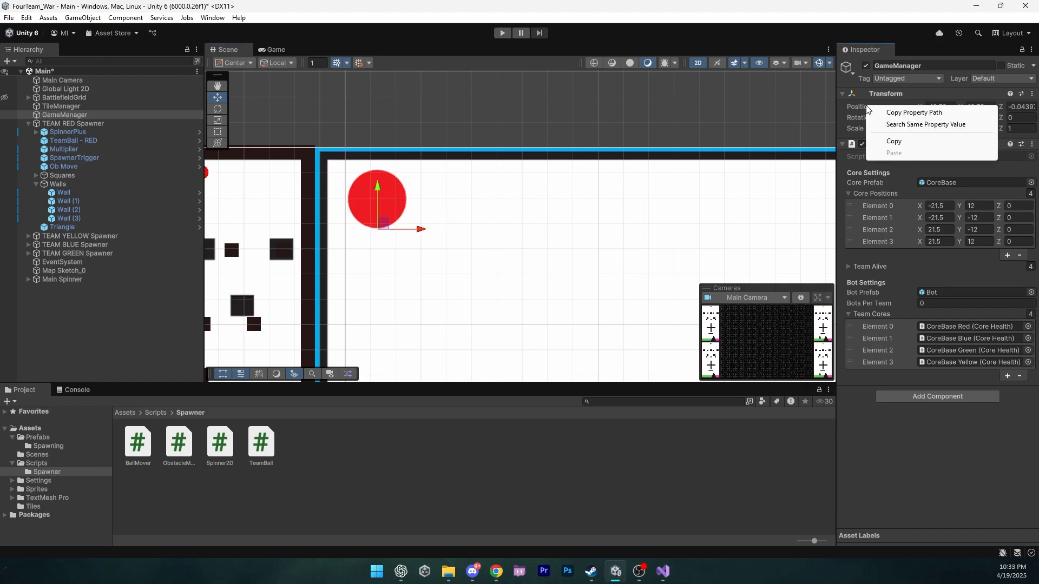
click(893, 139)
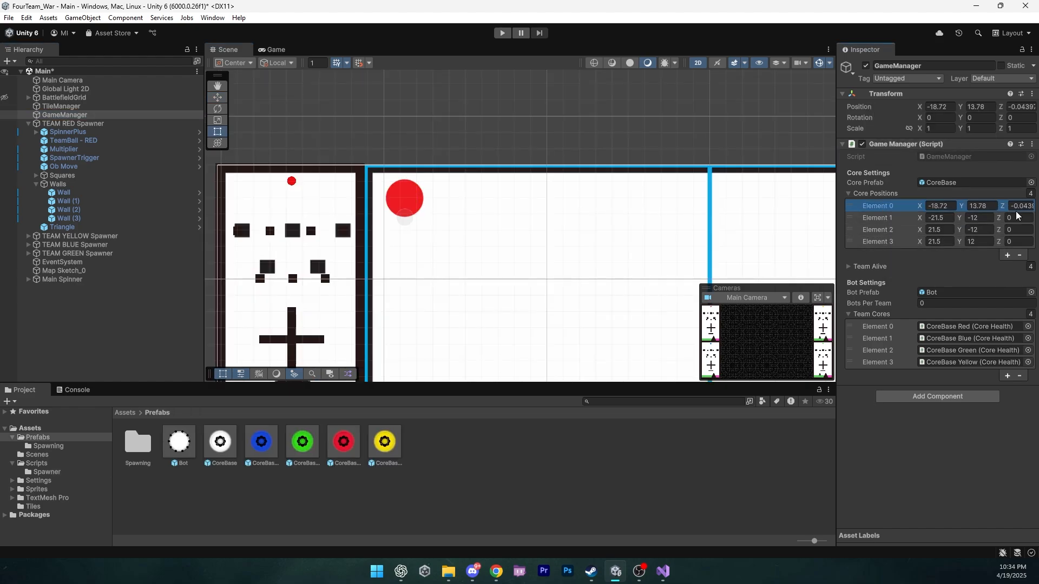
click(1019, 207)
text(0)
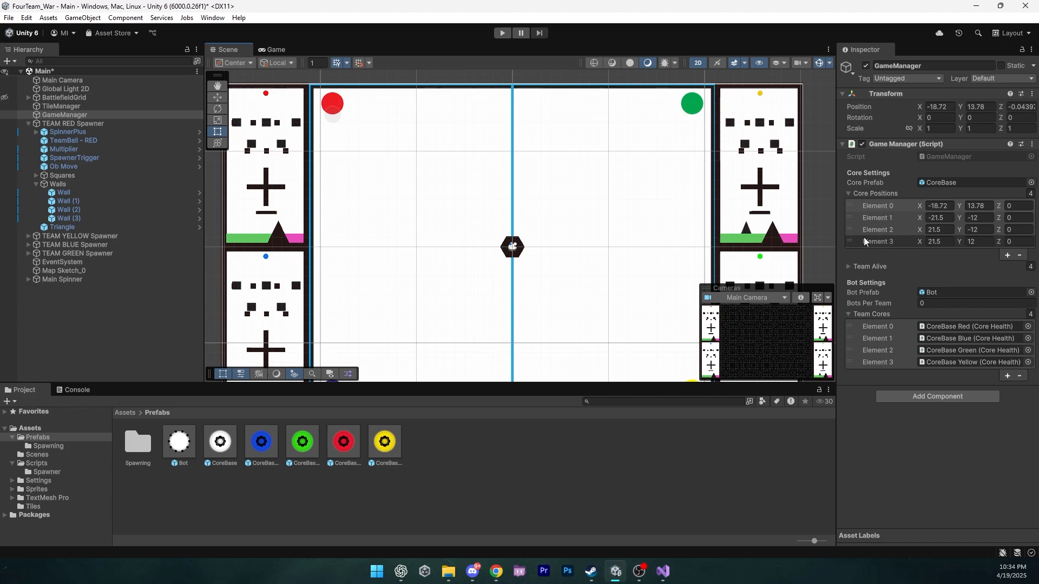
Paste the Element 0 coordinates into Core Positions Elements 1 to 3, mirroring the signs for their corners, with -18.72, -13.78 for Element 1
right_click(902, 216)
click(926, 253)
text(-)
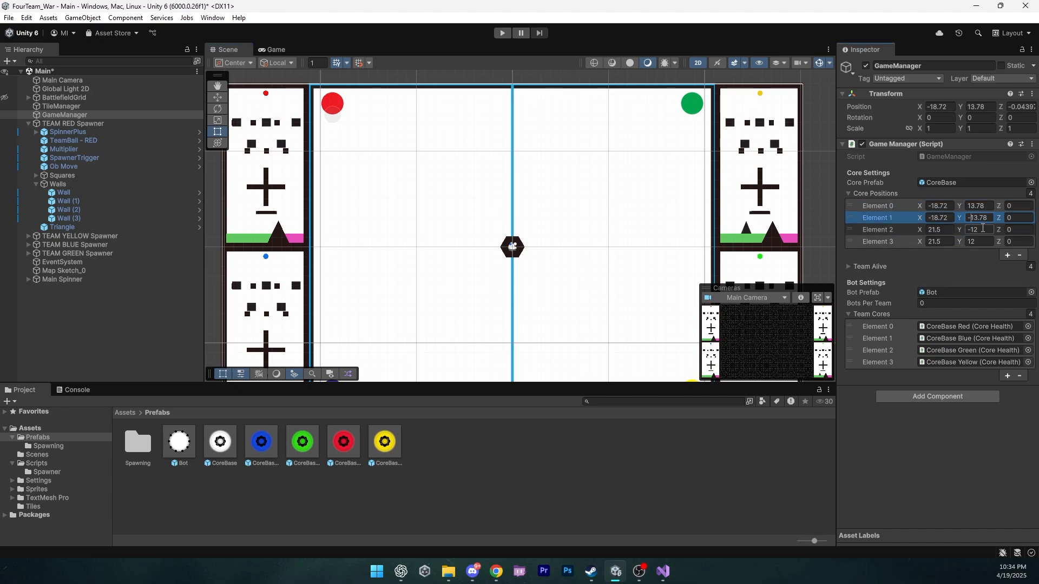
right_click(915, 229)
click(944, 263)
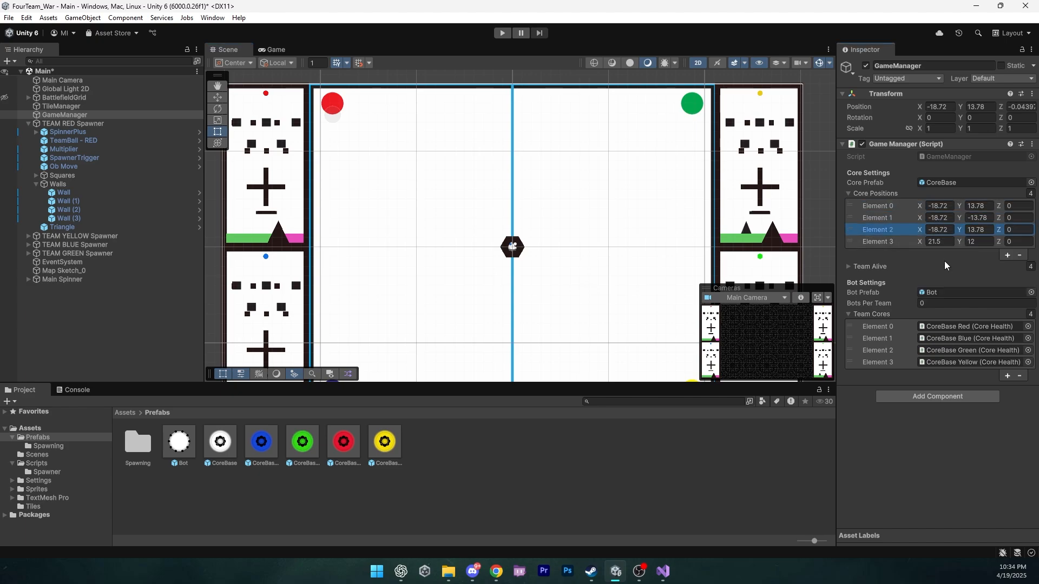
key(Tab)
right_click(898, 242)
click(931, 272)
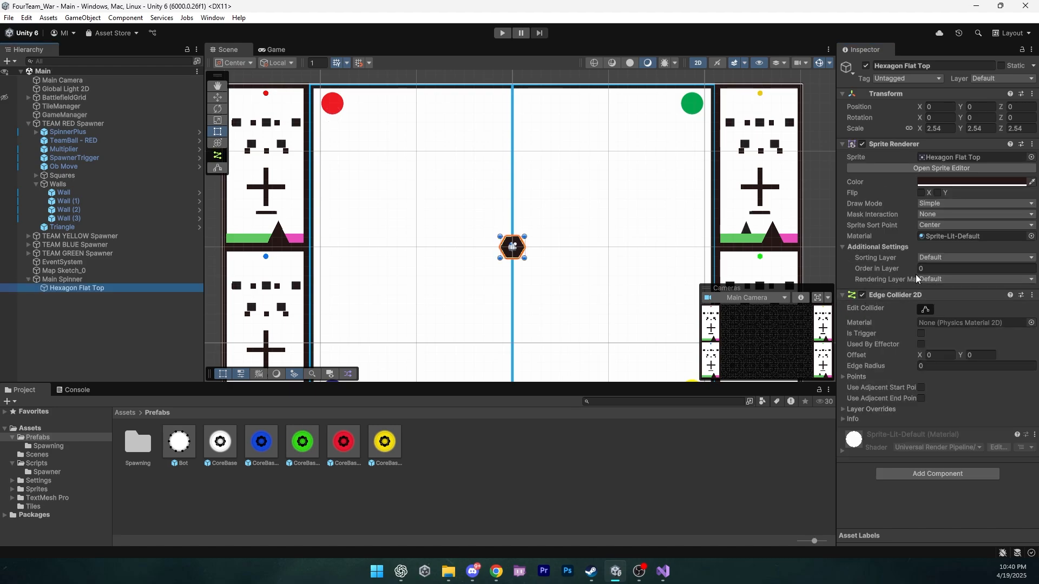
Set the Hexagon Flat Top sprite's Order in Layer to 3 and its color to a medium grey
click(918, 269)
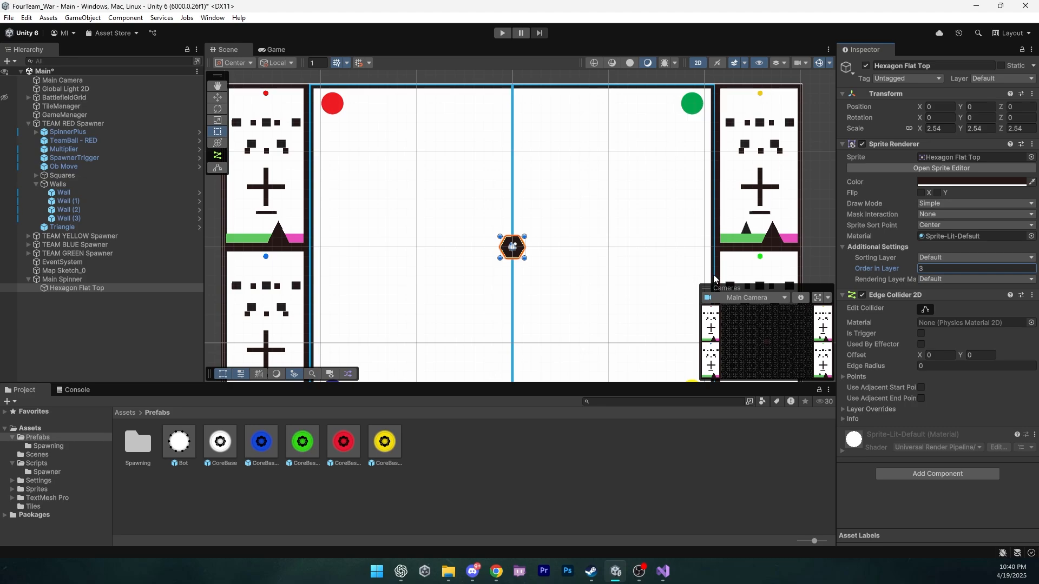
click(969, 183)
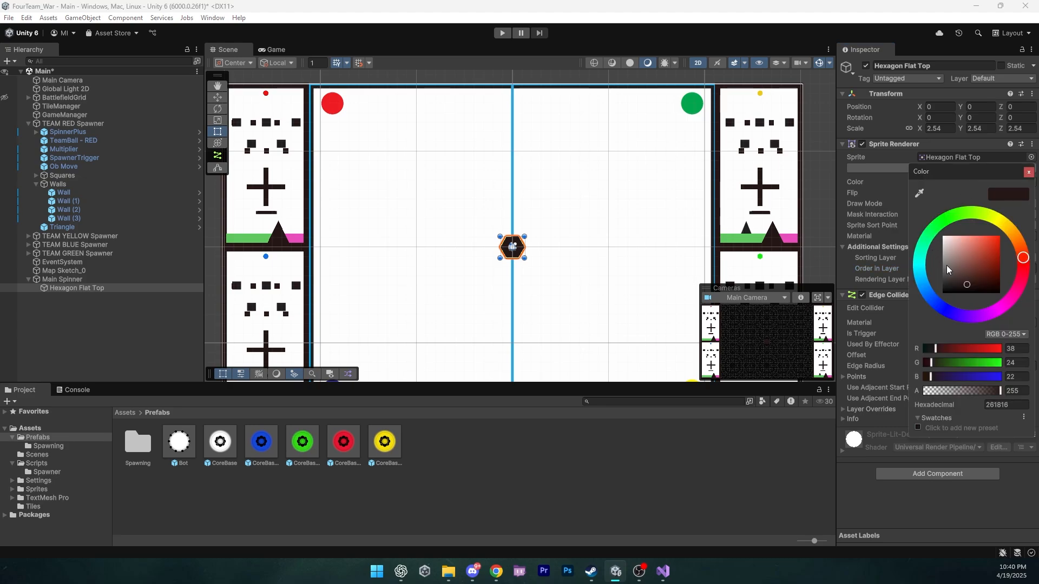
drag(947, 269, 940, 276)
click(1028, 172)
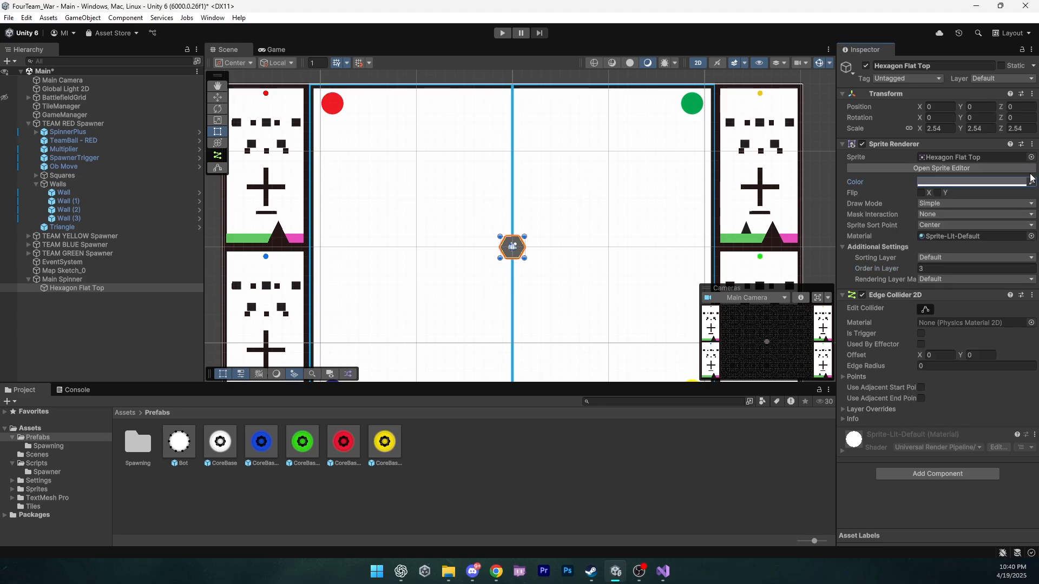
Run the game to check the rotating center hexagon and the repositioned team cores, and stop it
key(ctrl+p)
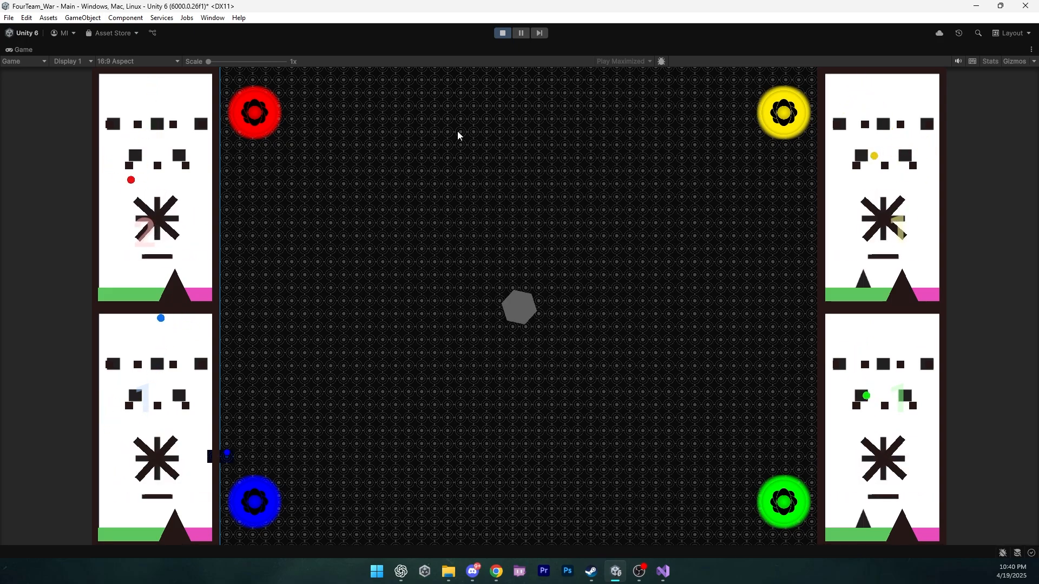
key(ctrl+p)
Save Main Spinner as a prefab in the Prefabs folder and deactivate the Map Sketch_0 object
drag(428, 471, 436, 465)
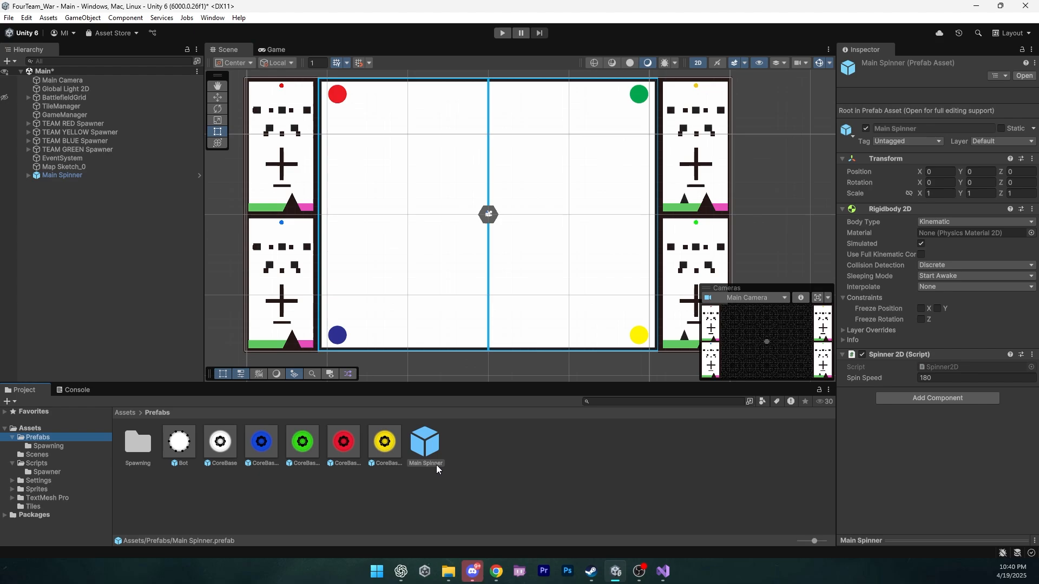
click(700, 146)
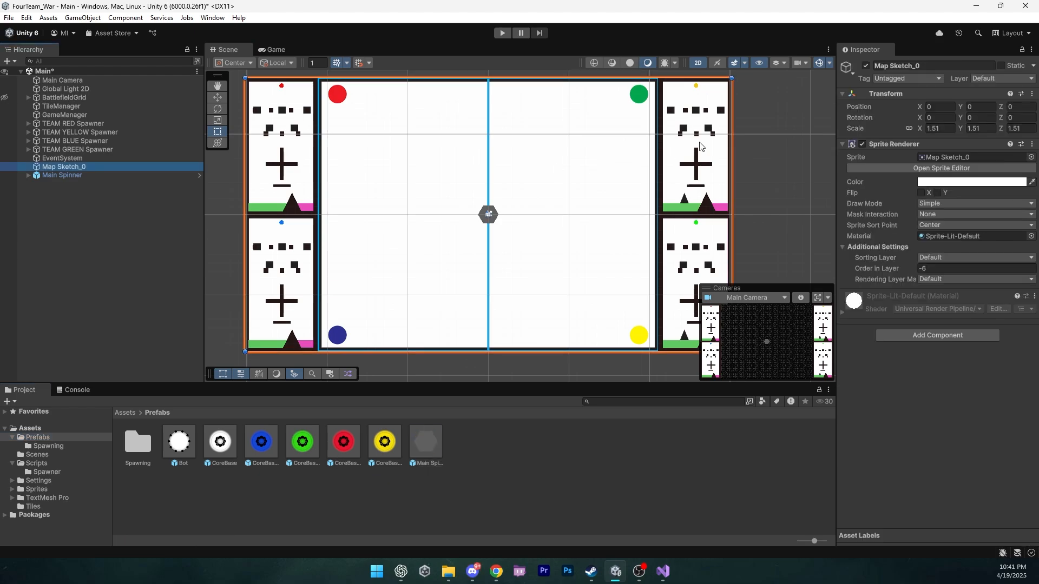
click(865, 66)
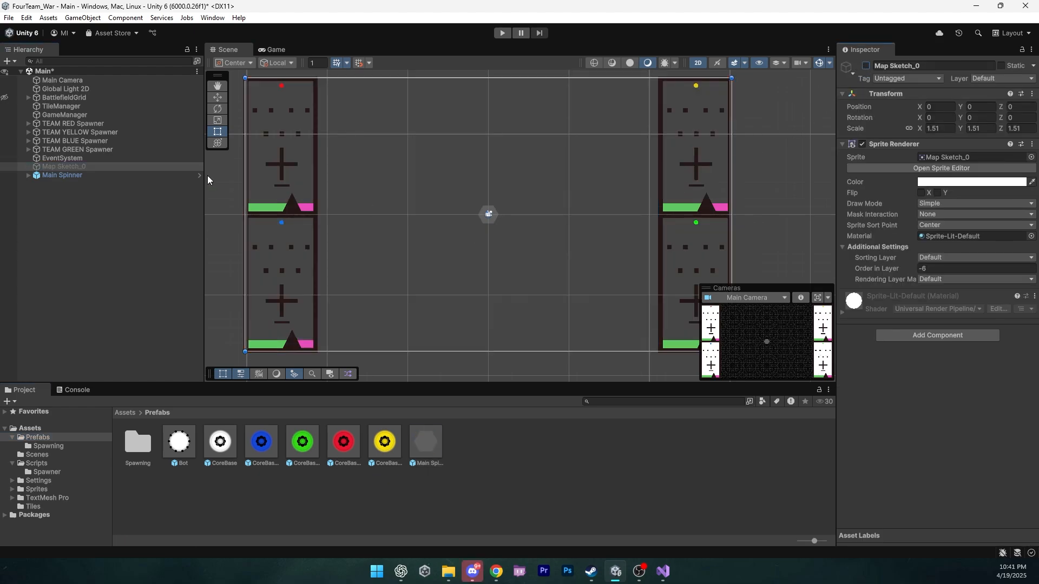
click(59, 165)
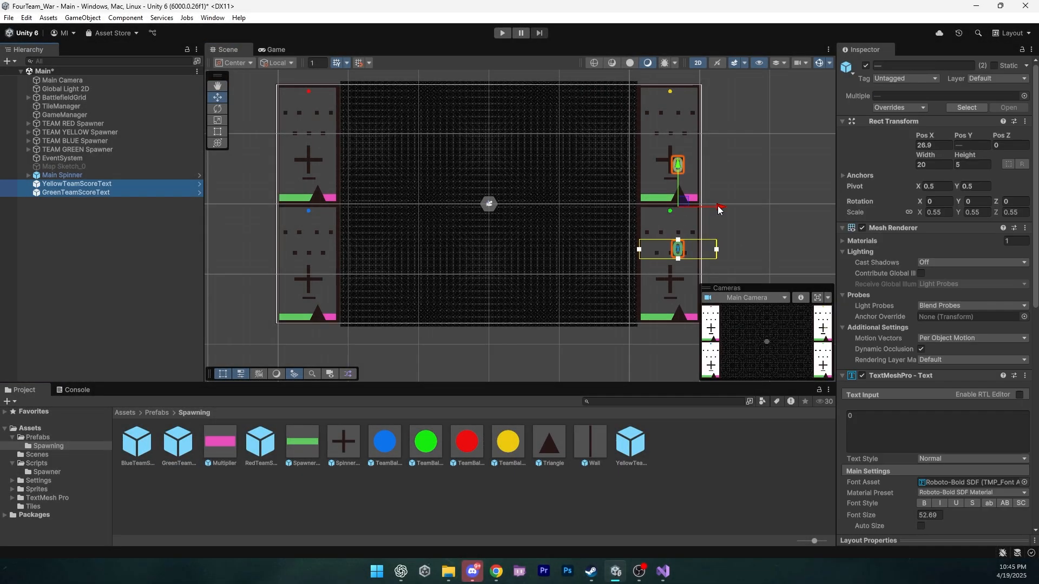
Align YellowTeamScoreText and GreenTeamScoreText together over the tops of their spawners at Pos X 25.67
scroll(588, 210, up, 6)
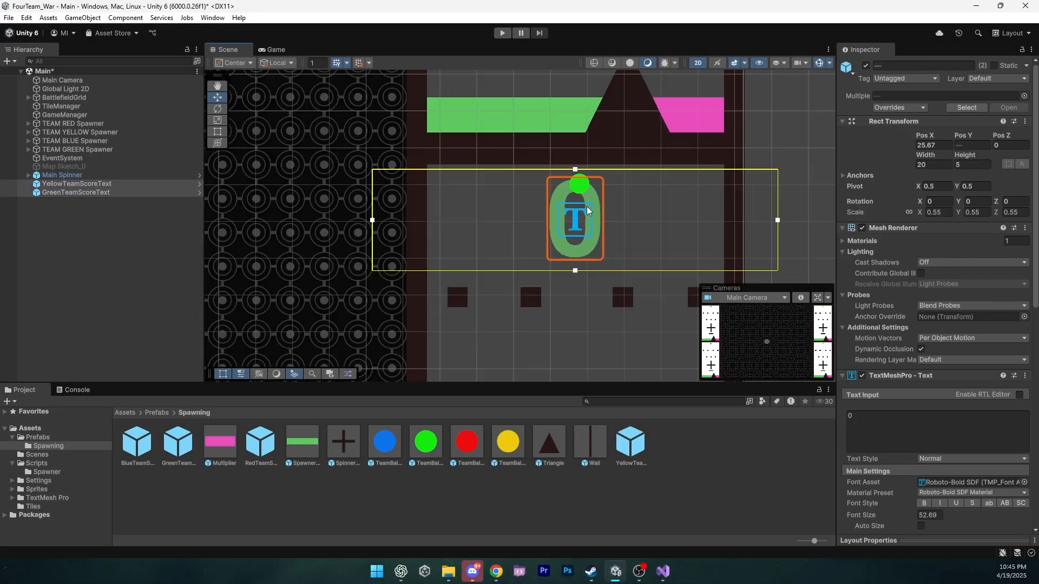
click(587, 207)
scroll(587, 210, down, 6)
middle_drag(584, 109, 589, 215)
Copy the Rect Transform of YellowTeamScoreText in the scene and paste its values onto the YellowTeamScoreText prefab
click(591, 134)
click(1025, 121)
mouse_move(944, 225)
click(856, 281)
click(630, 444)
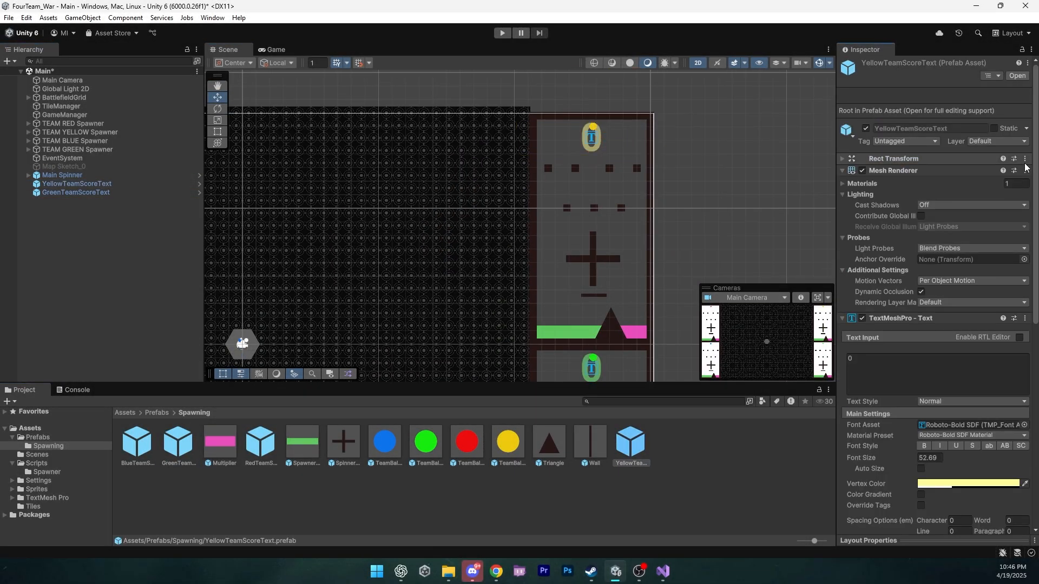
click(1024, 158)
click(855, 341)
Copy the scene GreenTeamScoreText's Rect Transform values to its prefab and run the game to check the score text positions
click(542, 241)
click(1025, 121)
click(855, 280)
click(178, 444)
scroll(411, 297, down, 5)
click(502, 33)
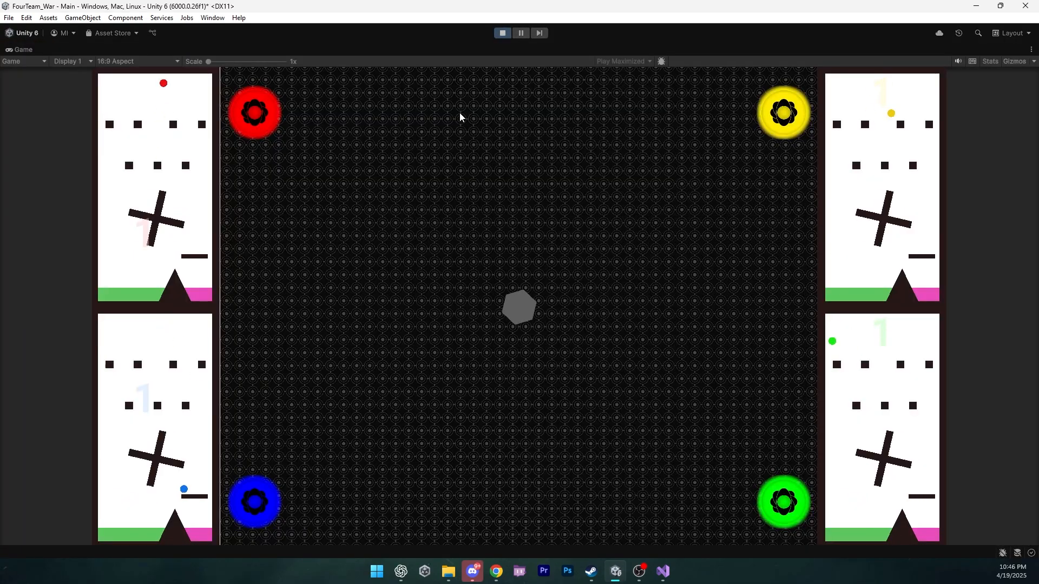
Stop the game, place the YellowTeamScoreText prefab in the scene and darken its vertex color to B0AE65 with alpha 210
click(503, 33)
click(631, 444)
drag(631, 443, 81, 244)
scroll(936, 324, down, 5)
click(968, 366)
drag(942, 532, 987, 533)
drag(968, 314, 968, 217)
drag(968, 284, 967, 298)
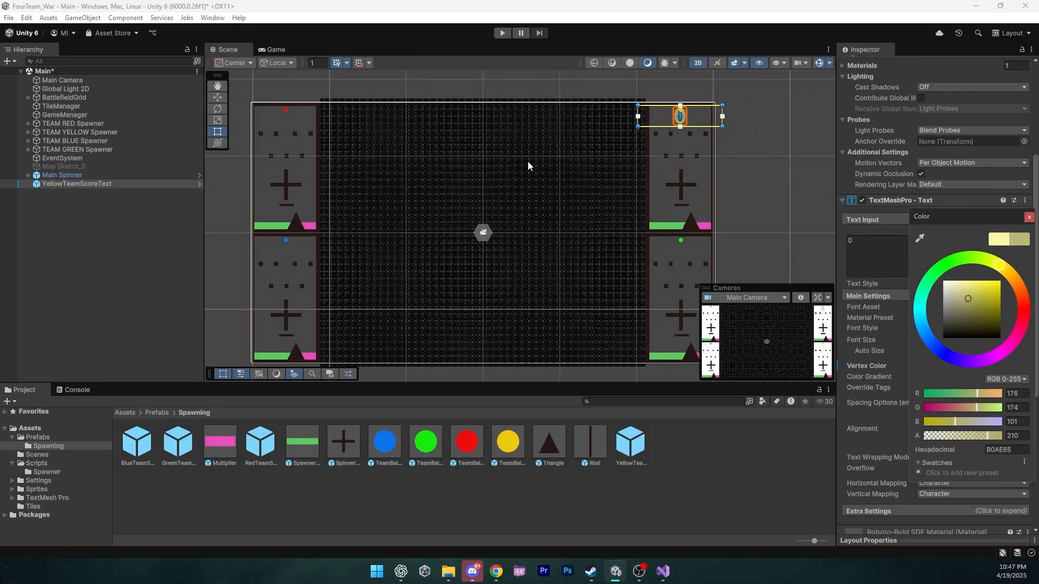
Fine-tune the vertex color and opacity of YellowTeamScoreText against its appearance in the Game view
drag(968, 216, 969, 271)
drag(999, 320, 1006, 325)
drag(968, 353, 985, 350)
click(276, 49)
click(968, 365)
drag(984, 393, 994, 396)
click(887, 459)
scroll(888, 458, up, 6)
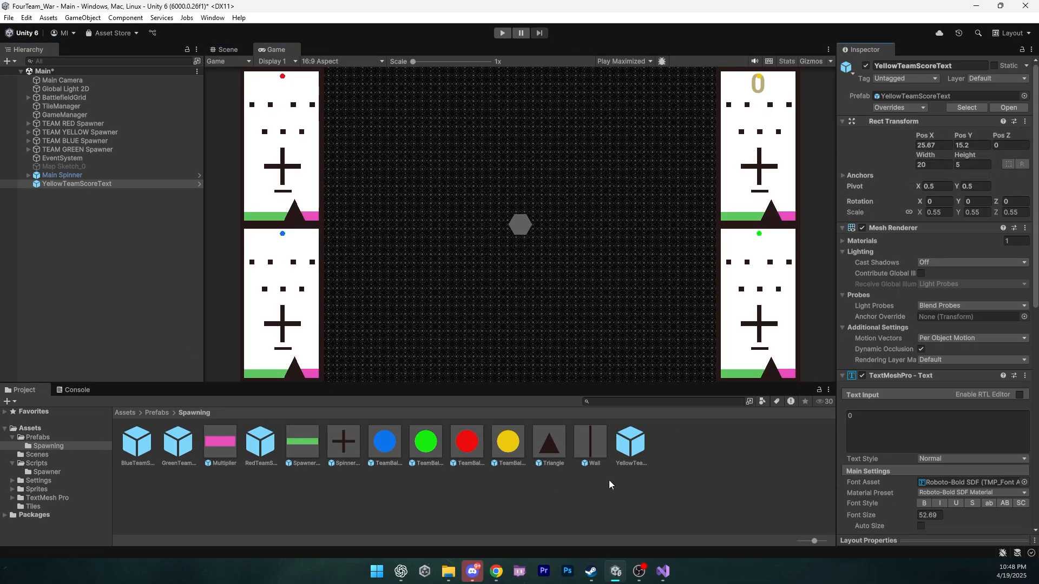
Place the GreenTeamScoreText prefab in the scene and darken its vertex color to match the yellow score text
drag(178, 443, 81, 244)
scroll(935, 324, down, 3)
click(968, 482)
drag(993, 285, 977, 292)
click(76, 184)
click(968, 424)
Delete YellowTeamScoreText and GreenTeamScoreText from the scene and place the BlueTeamScoreText and RedTeamScoreText prefabs instead
click(81, 193)
ctrl+click(89, 187)
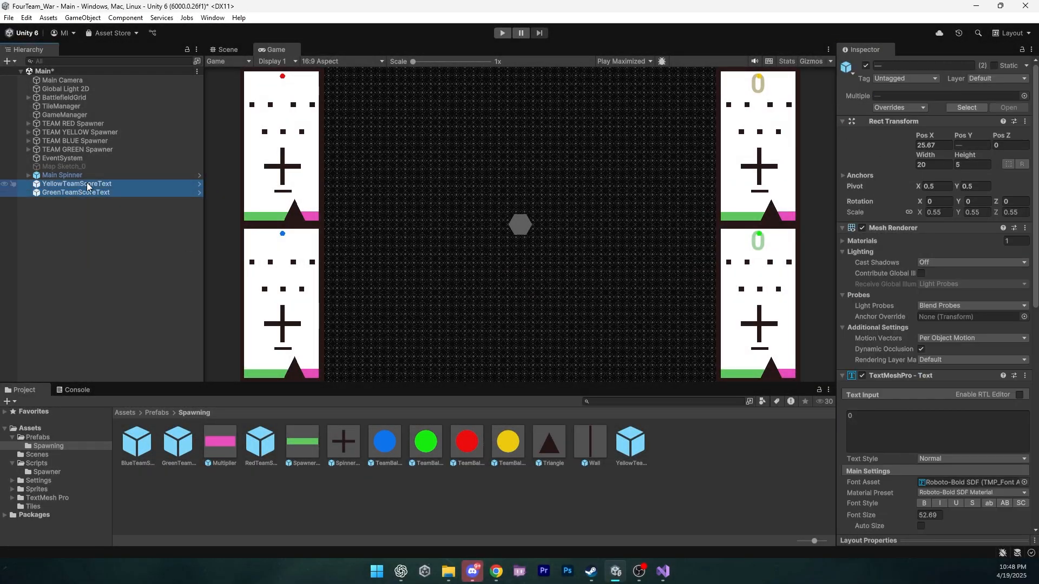
key(Delete)
drag(137, 444, 81, 243)
drag(260, 444, 81, 244)
Position BlueTeamScoreText over the top of the blue spawner at Pos X -25.74 and Pos Y -1.83
click(228, 50)
drag(407, 192, 406, 169)
scroll(478, 184, up, 5)
click(477, 336)
scroll(526, 174, up, 8)
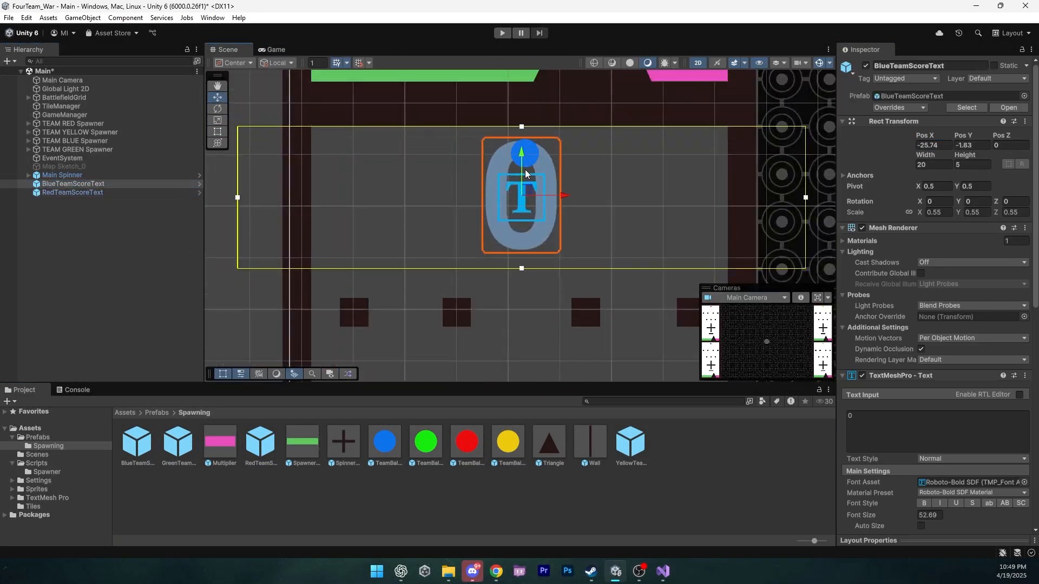
Adjust the vertex color of BlueTeamScoreText against the Game view and select RedTeamScoreText in the scene
click(275, 50)
scroll(936, 325, down, 5)
click(968, 366)
click(73, 192)
Paste the copied Rect Transform scale onto the BlueTeamScoreText prefab and run the game to check the score texts
click(260, 444)
click(137, 444)
click(1024, 158)
mouse_move(943, 273)
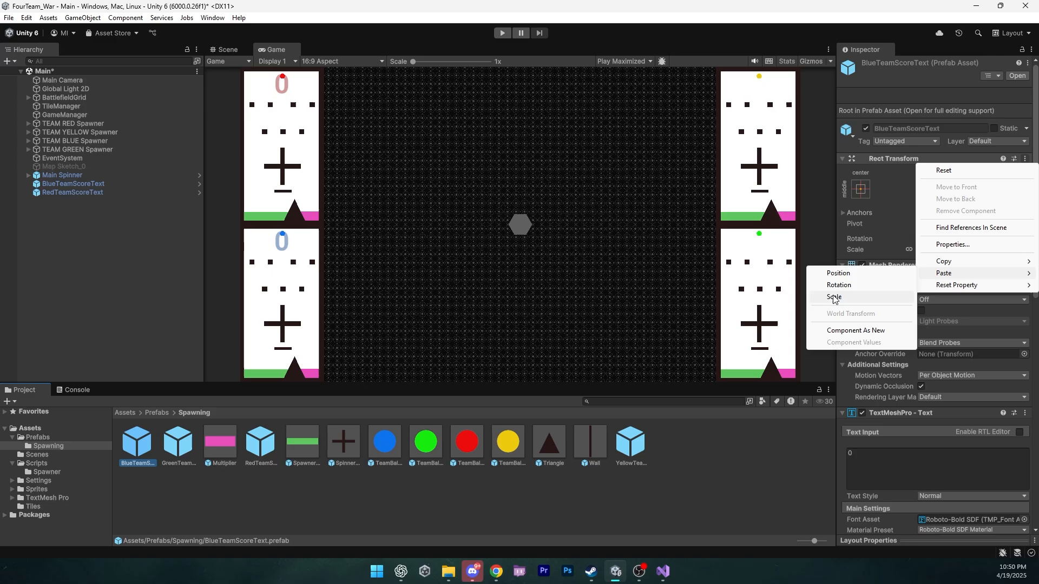
click(833, 299)
key(ctrl+p)
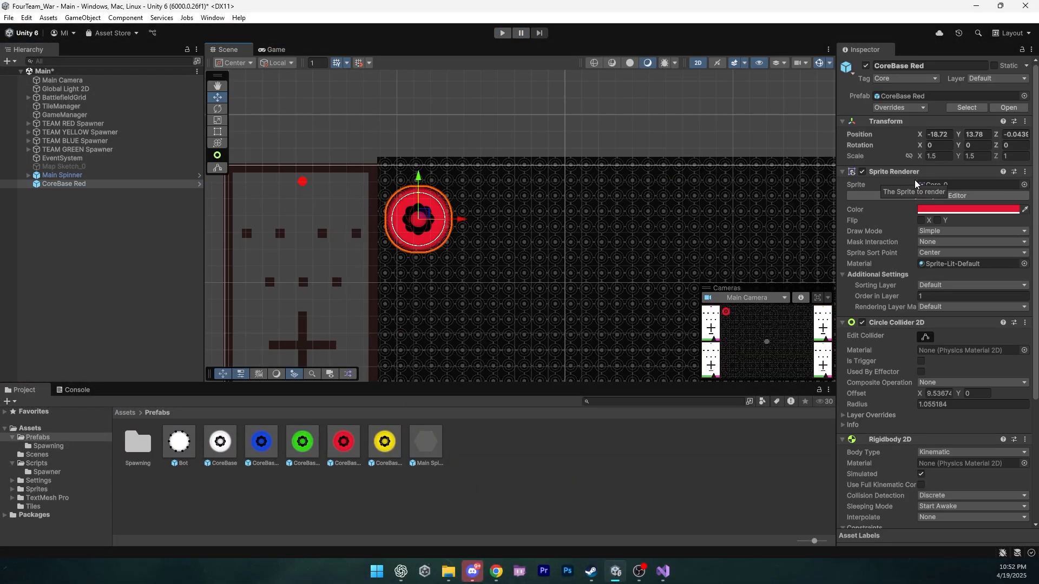
Adjust CoreBase Red near the battlefield's upper-left corner and transfer the Transform values for the green and yellow core prefabs
drag(408, 213, 471, 244)
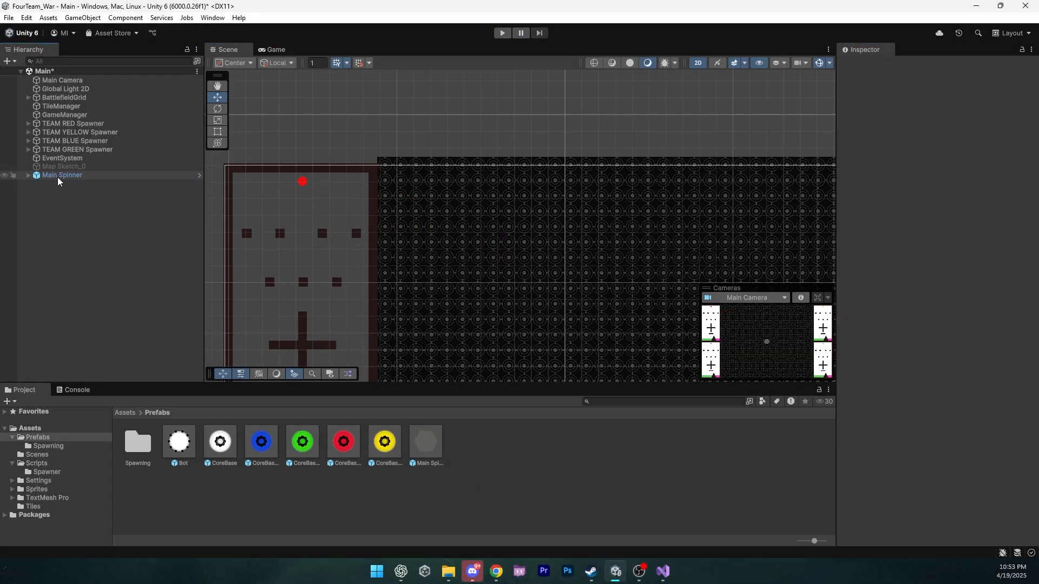
click(302, 442)
click(843, 209)
click(1024, 158)
mouse_move(943, 249)
click(876, 273)
click(1024, 158)
click(385, 442)
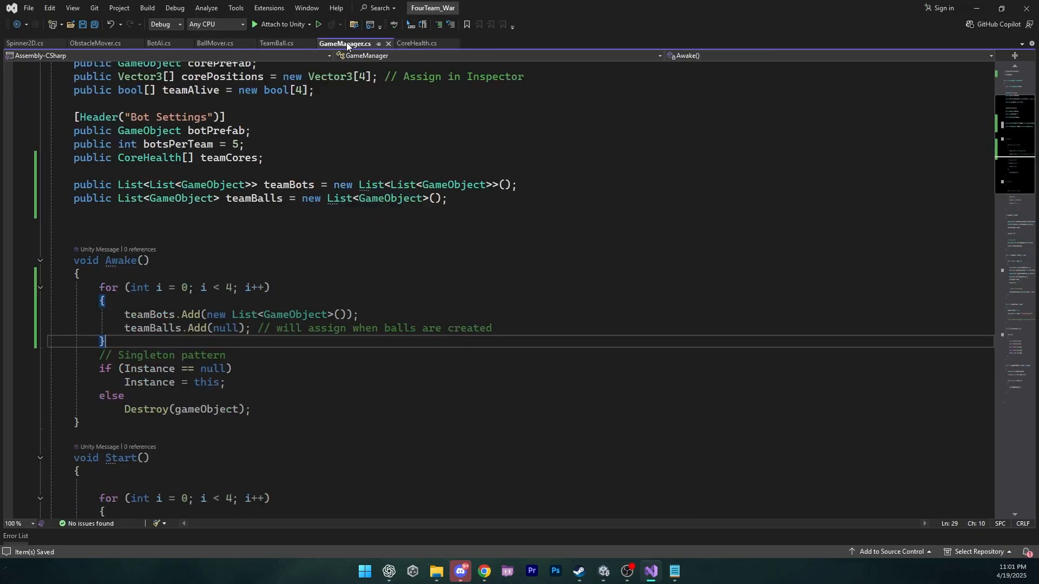
Review the GameManager.cs script from its settings through the remaining methods
scroll(438, 278, down, 20)
scroll(449, 279, up, 20)
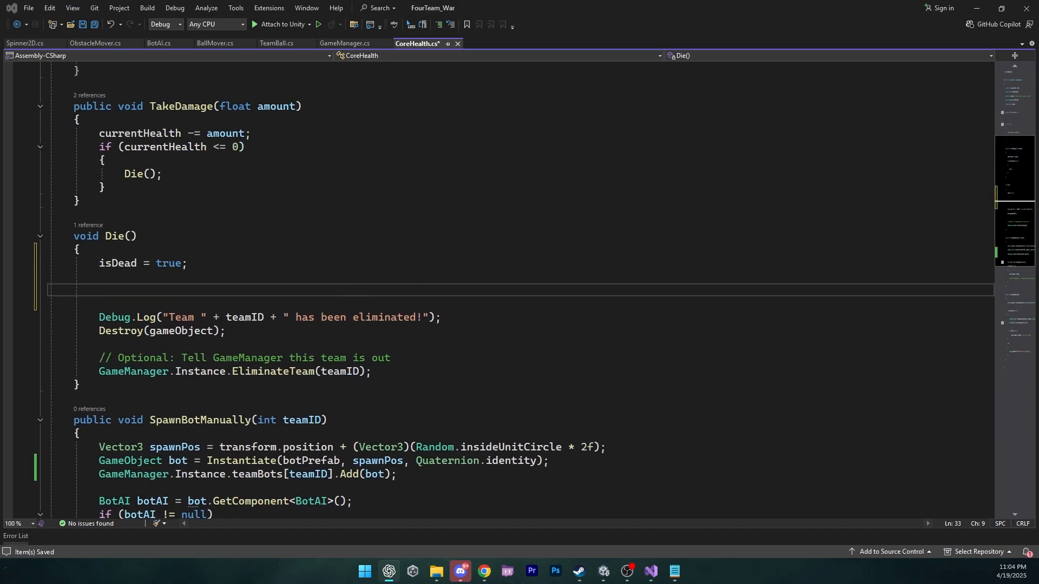
Switch to Unity and move the red team's core toward the battlefield's middle right in the running game
click(604, 572)
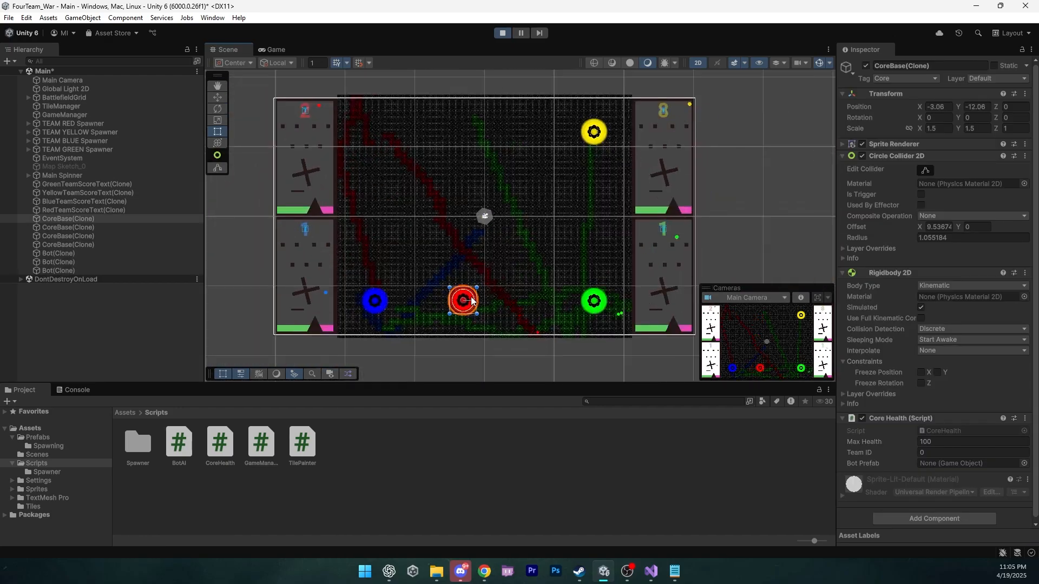
drag(464, 299, 577, 222)
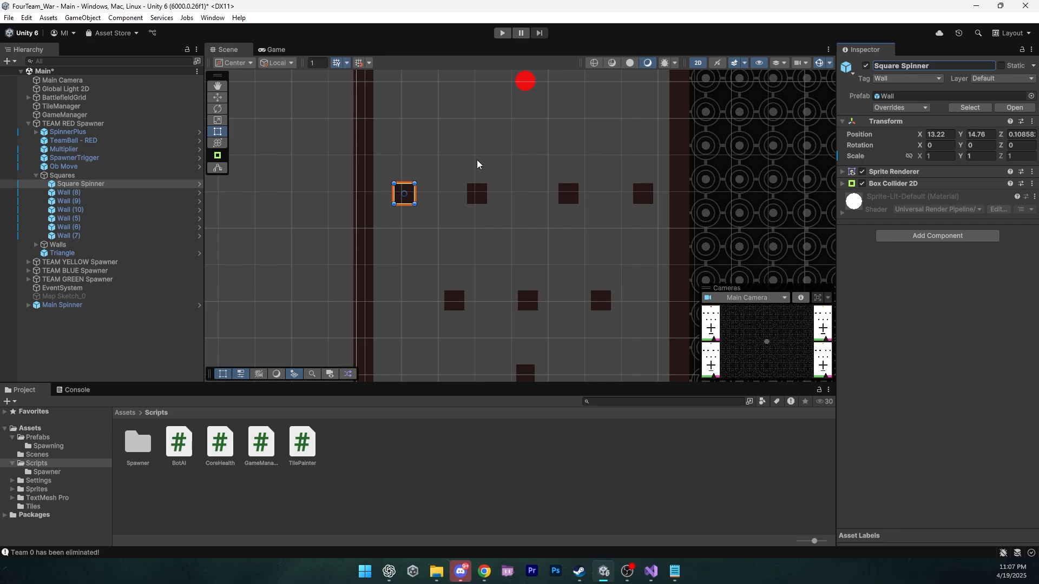
Attach the Spinner2D script to Square Spinner in the red spawner and set its Spin Speed to 90
click(47, 472)
drag(220, 443, 933, 346)
click(890, 221)
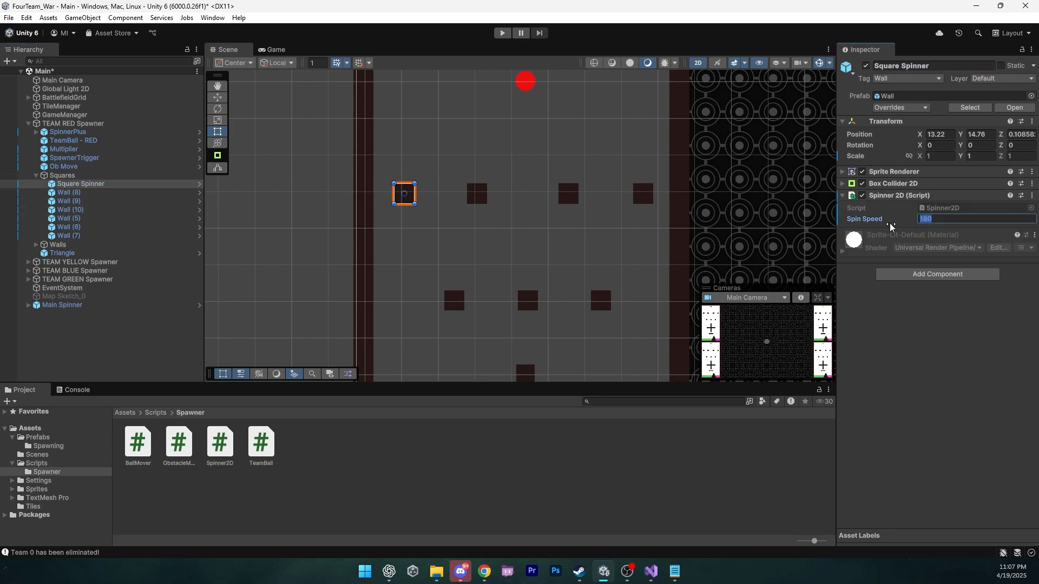
text(90)
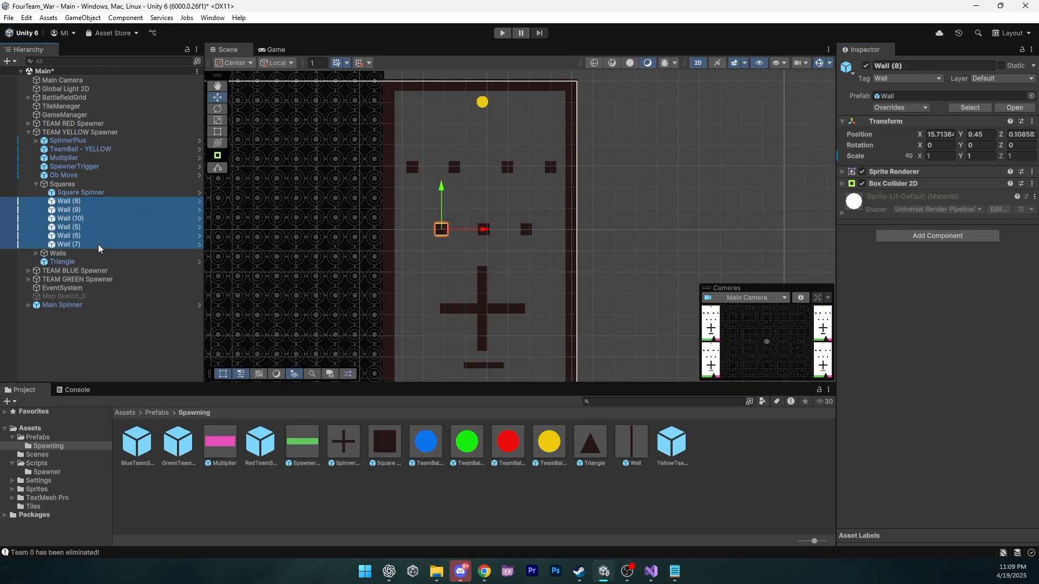
Replace the six remaining Wall squares in the yellow team's spawner with the Square Spinner prefab
shift+click(91, 244)
right_click(87, 214)
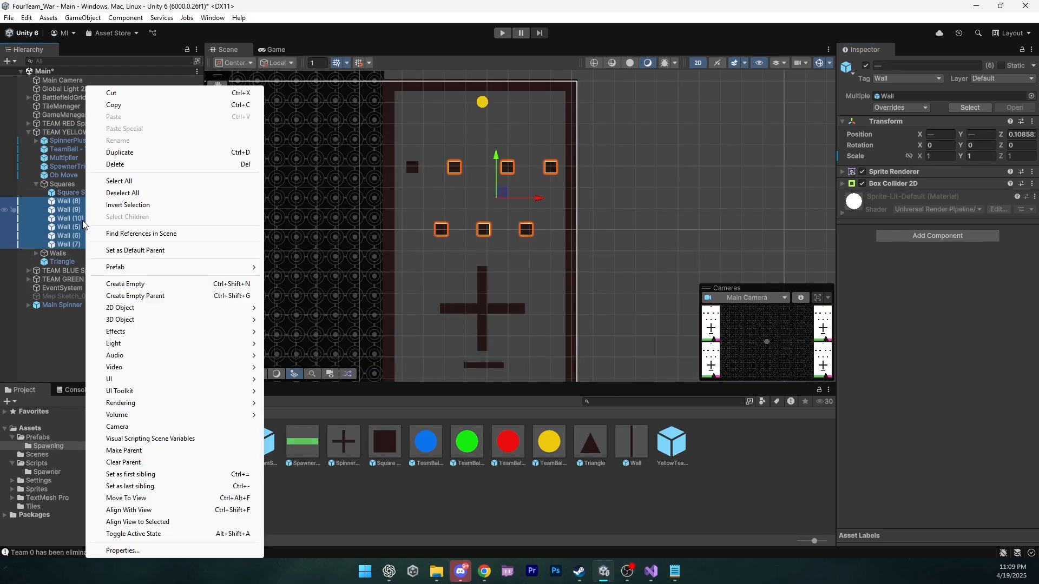
mouse_move(141, 267)
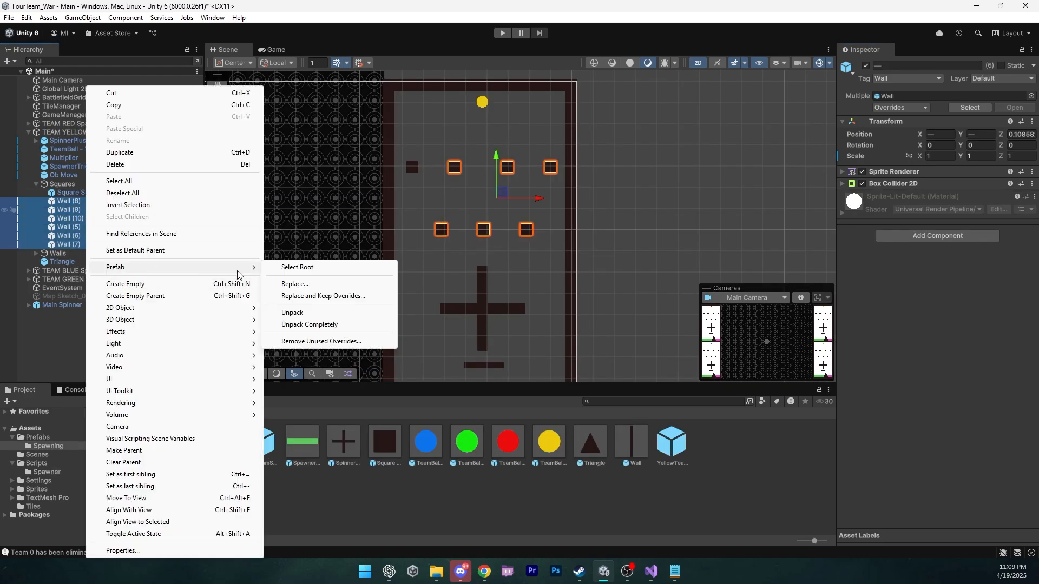
click(305, 285)
text(squ)
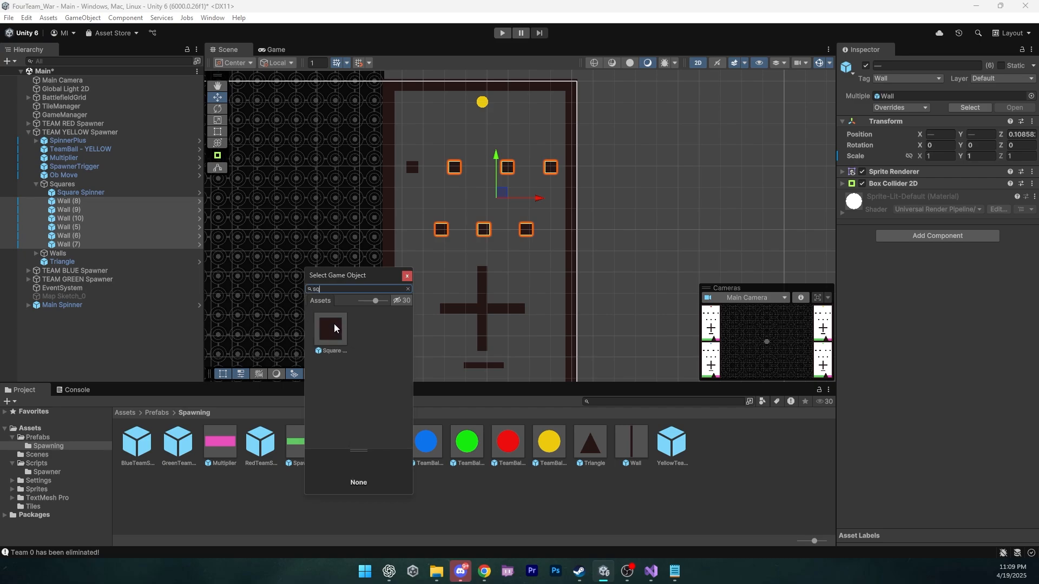
double_click(333, 325)
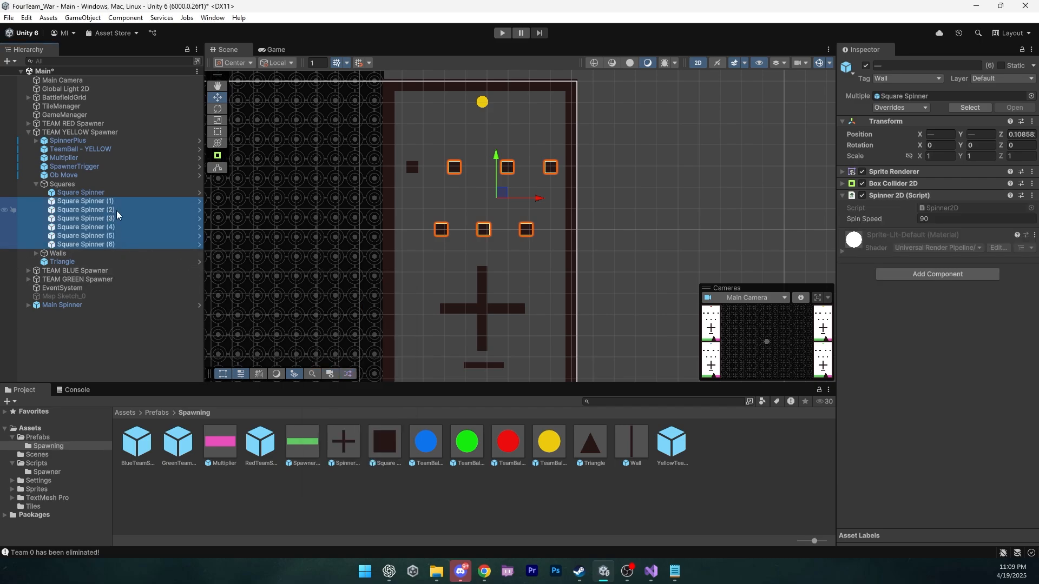
click(440, 257)
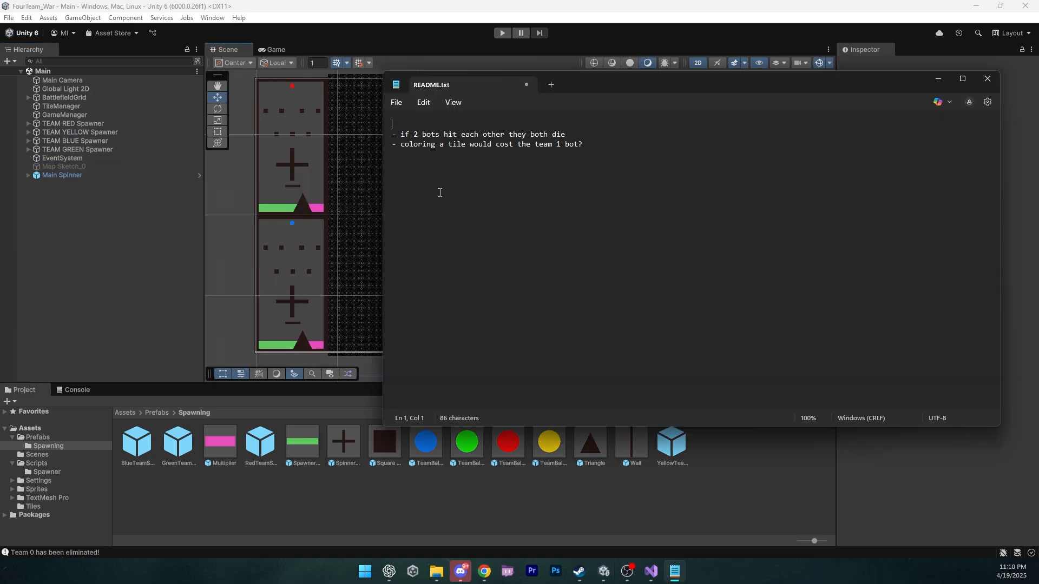
Return from the README notes to the Unity editor and run the game with the spinning squares
click(239, 128)
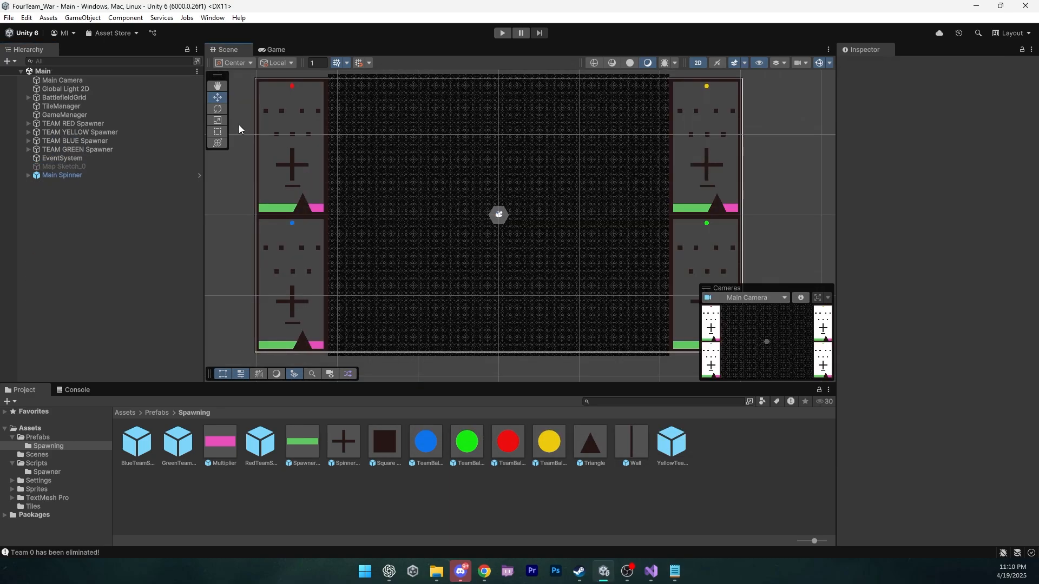
click(502, 33)
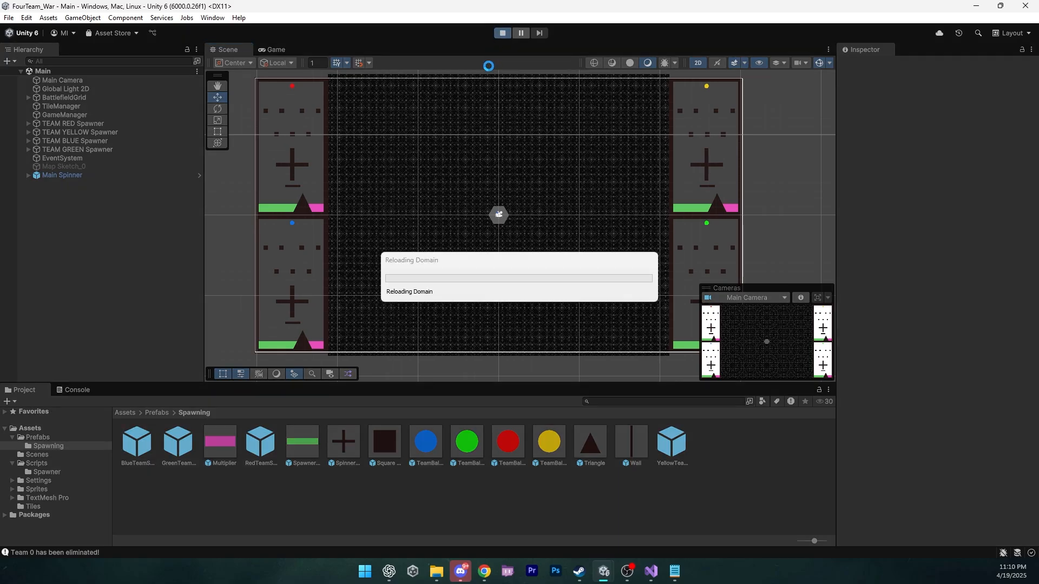